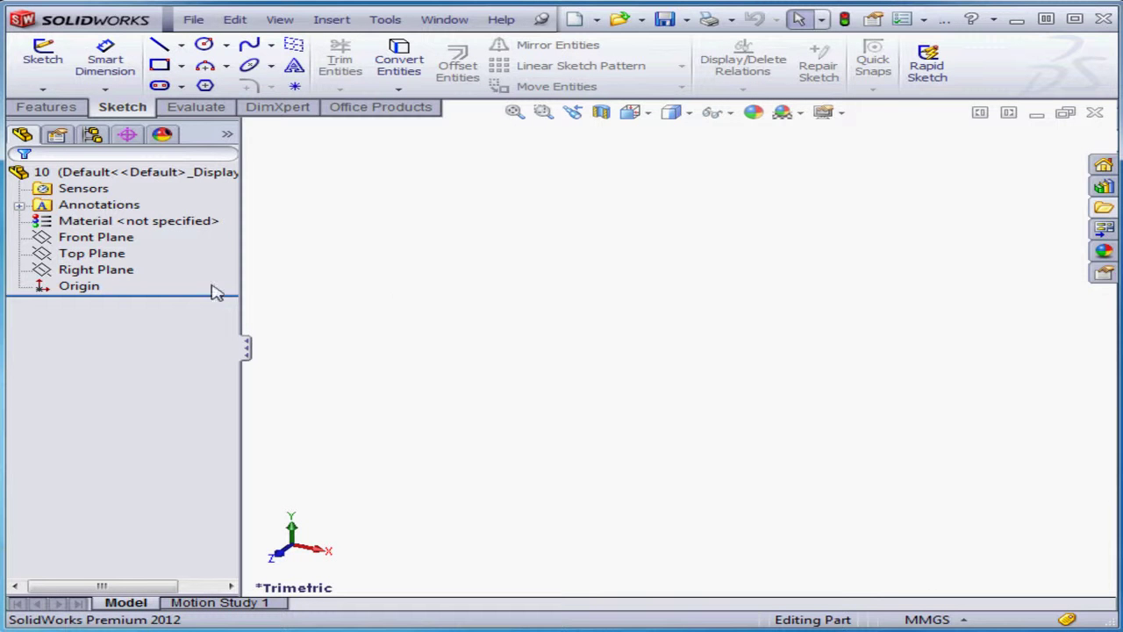
Open a sketch on the Top Plane and draw a circle of radius about 30.14 mm in its upper left.
right_click(106, 253)
click(125, 231)
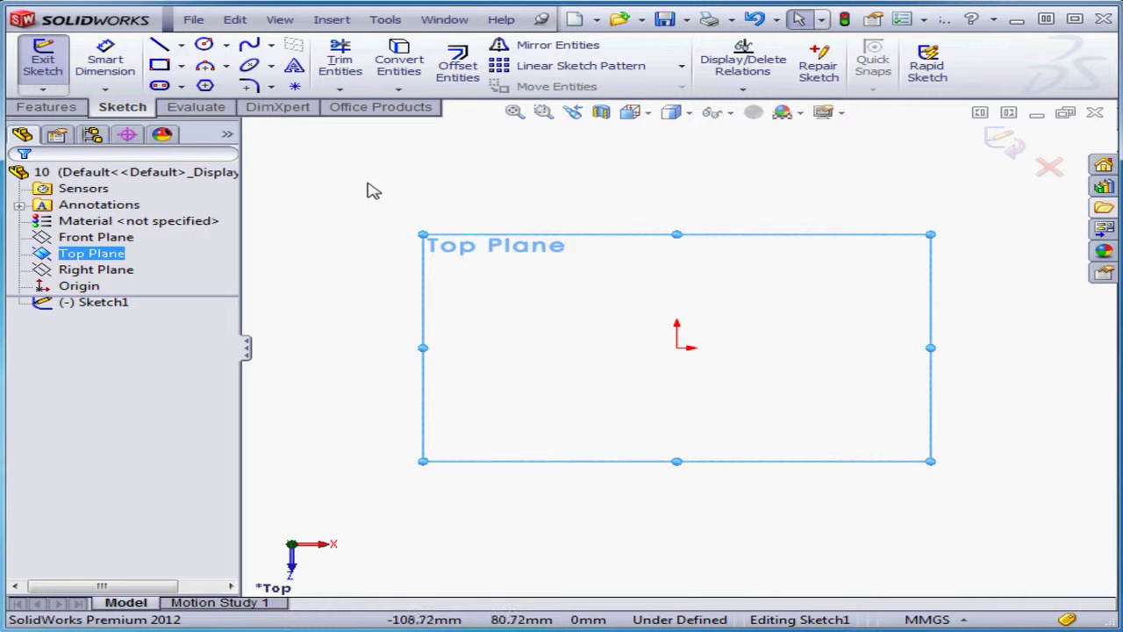
click(207, 46)
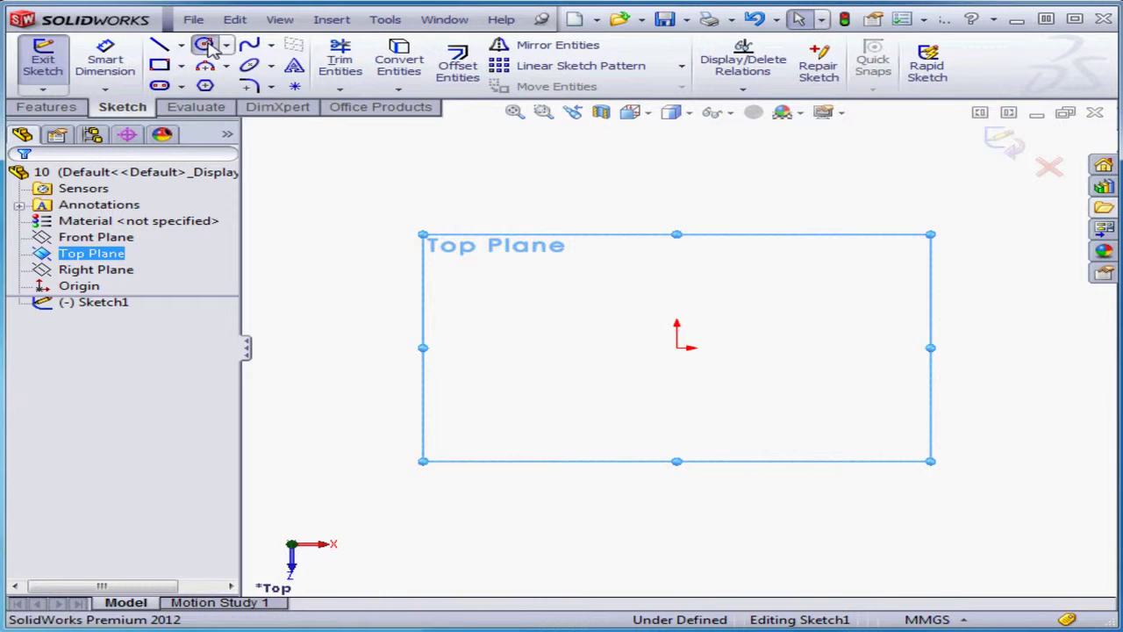
click(382, 217)
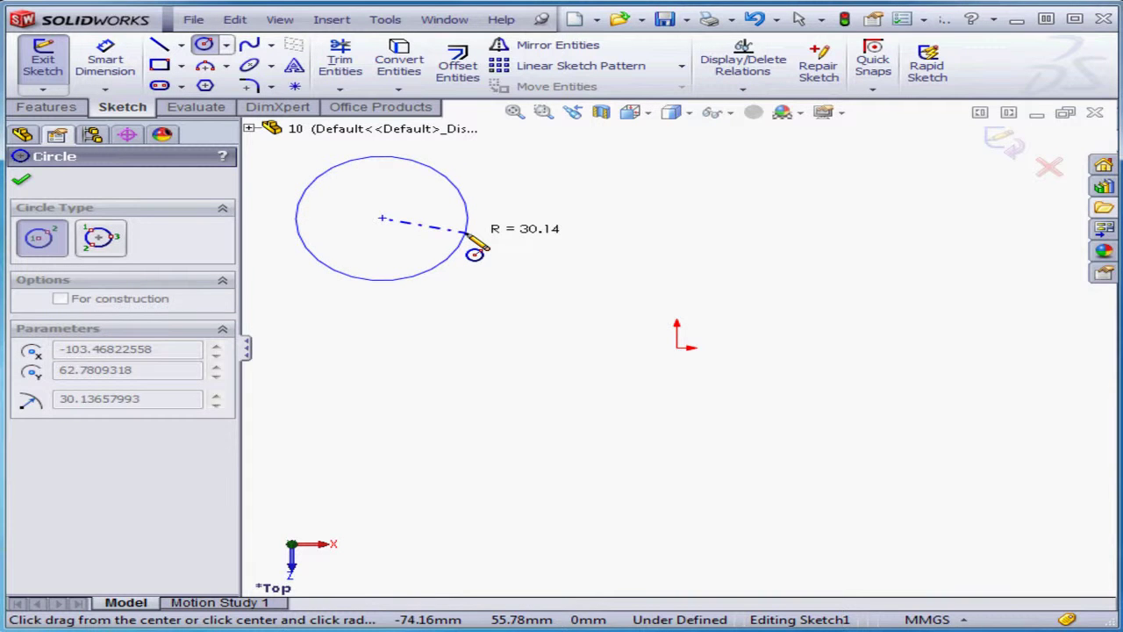
click(466, 233)
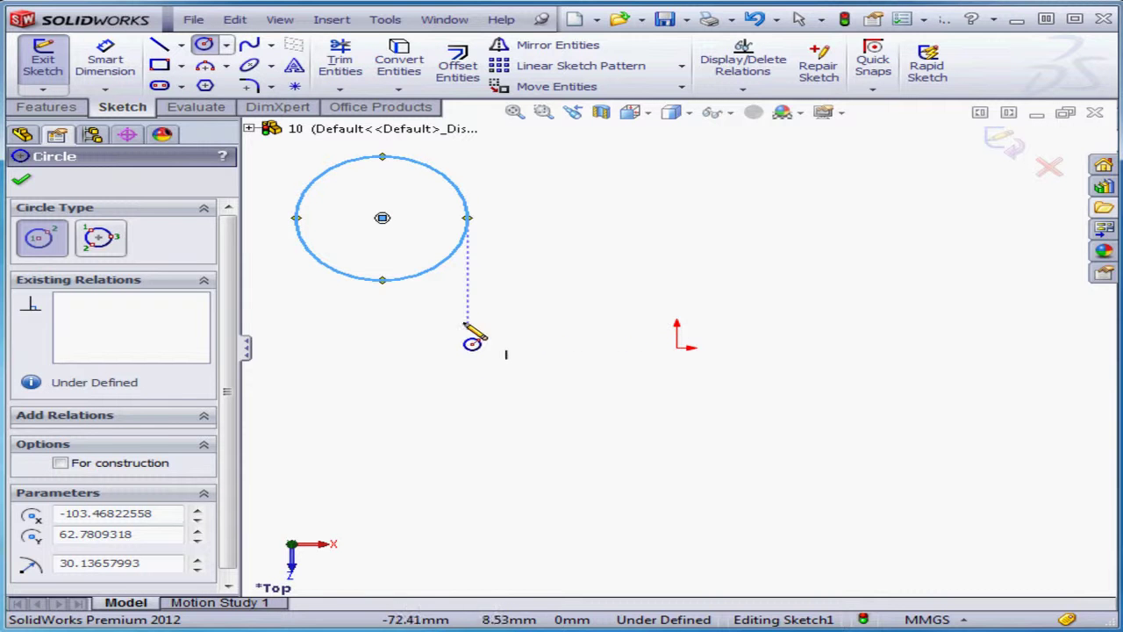
Draw a parallelogram below the circle from three corner points.
click(182, 67)
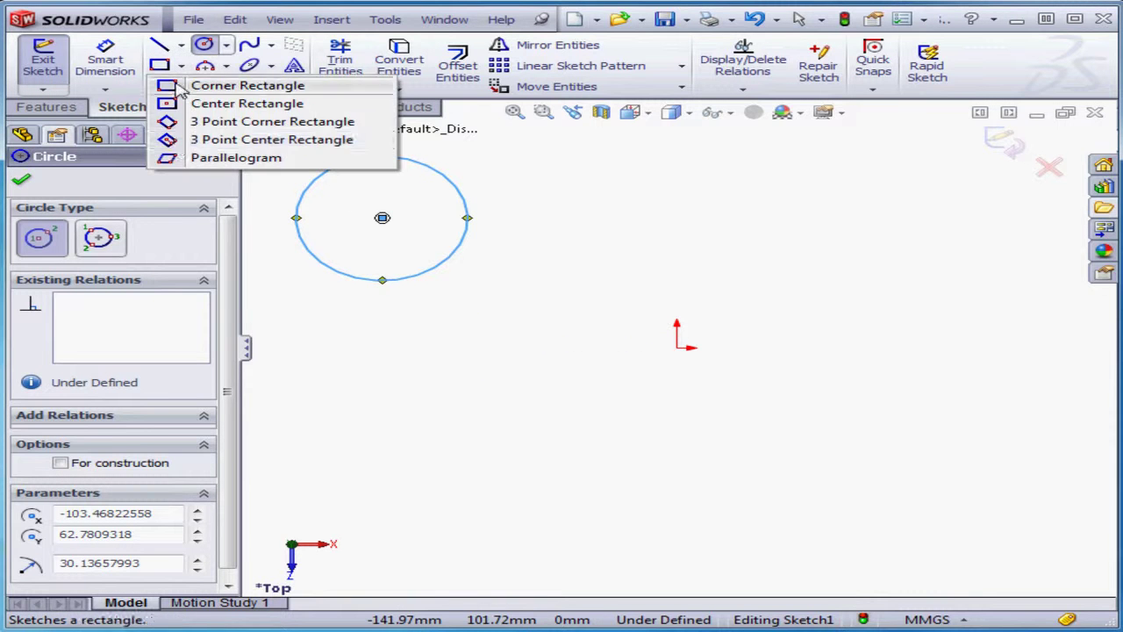
click(211, 155)
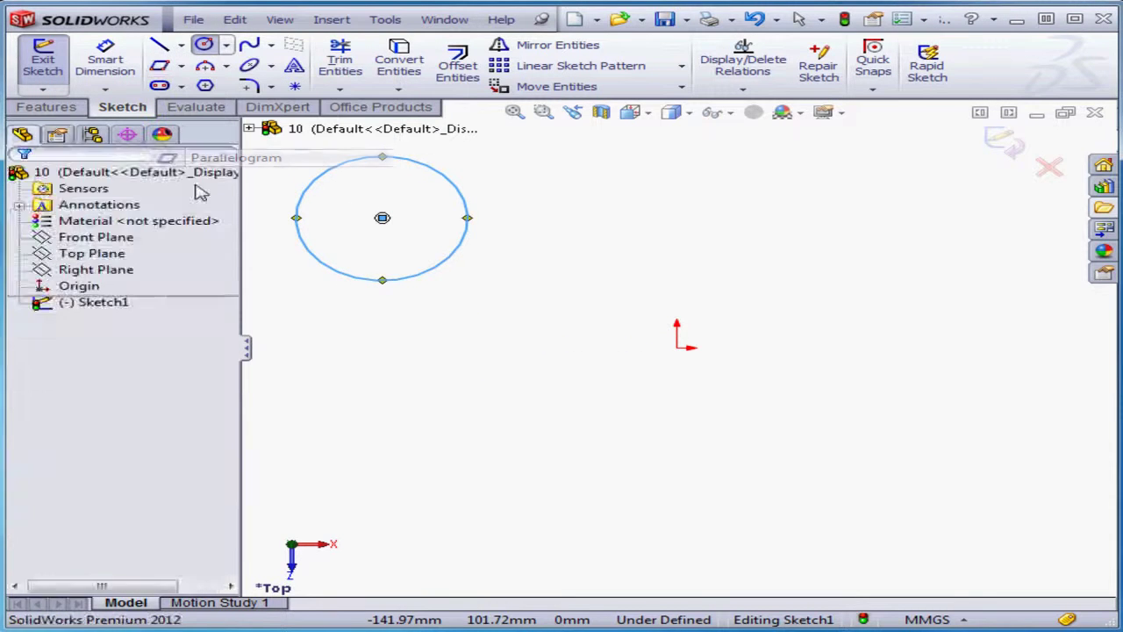
click(419, 481)
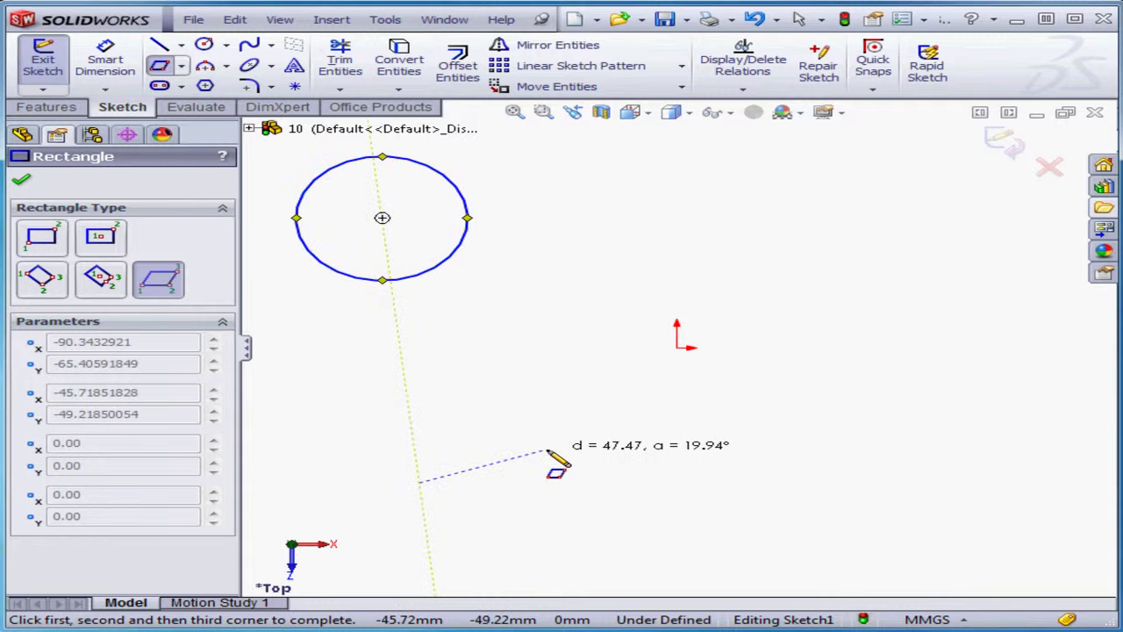
click(595, 409)
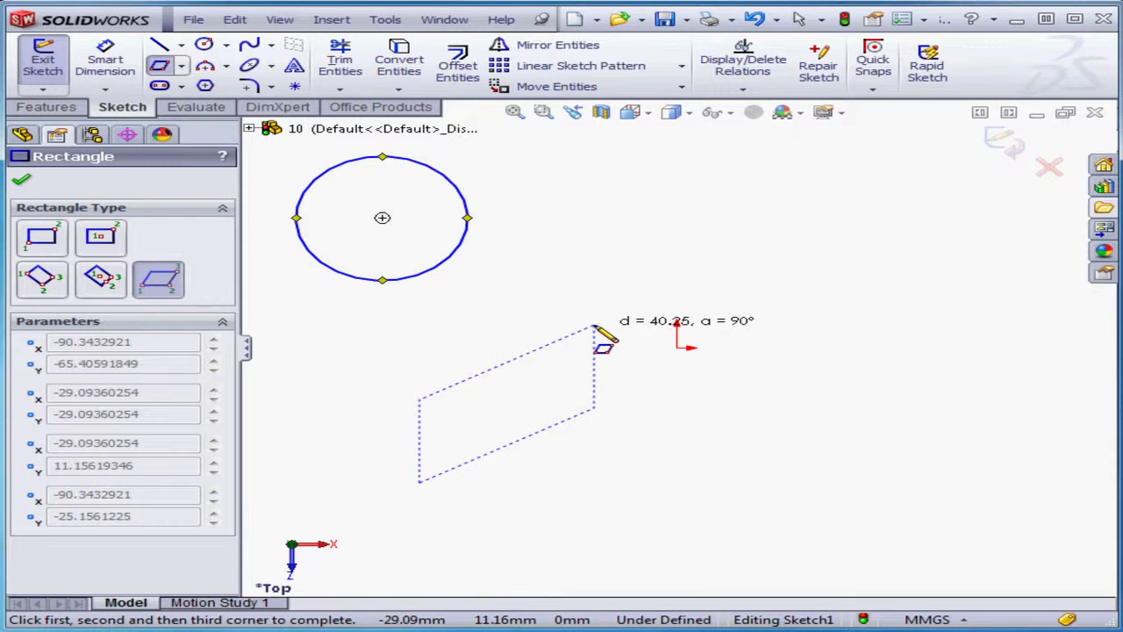
click(595, 326)
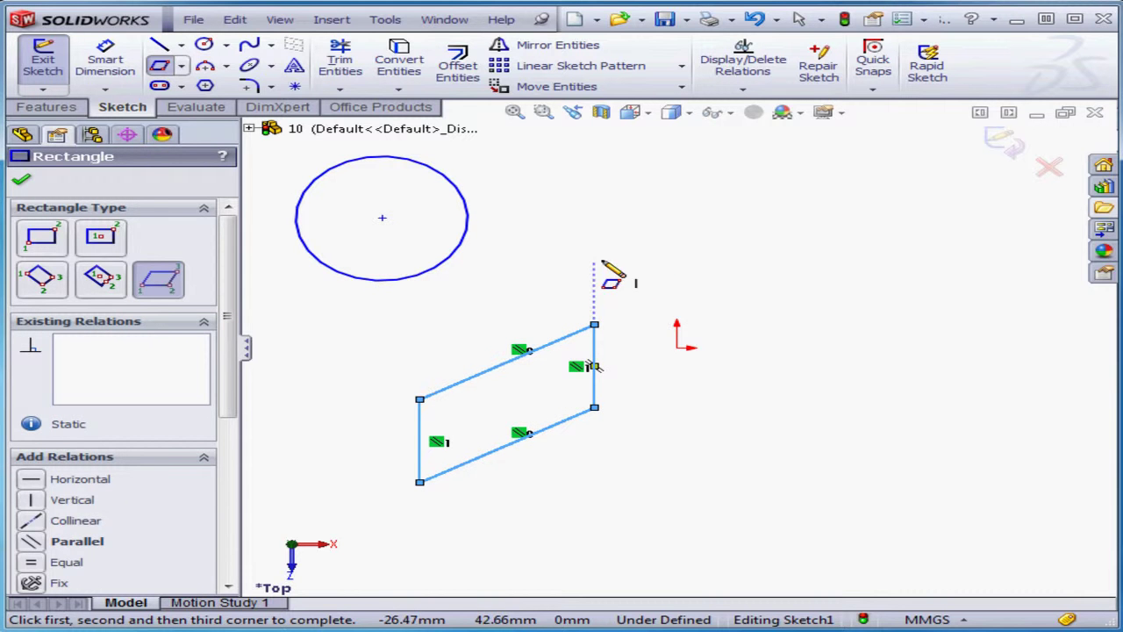
Delete both the circle and the parallelogram, leaving the sketch empty.
click(21, 183)
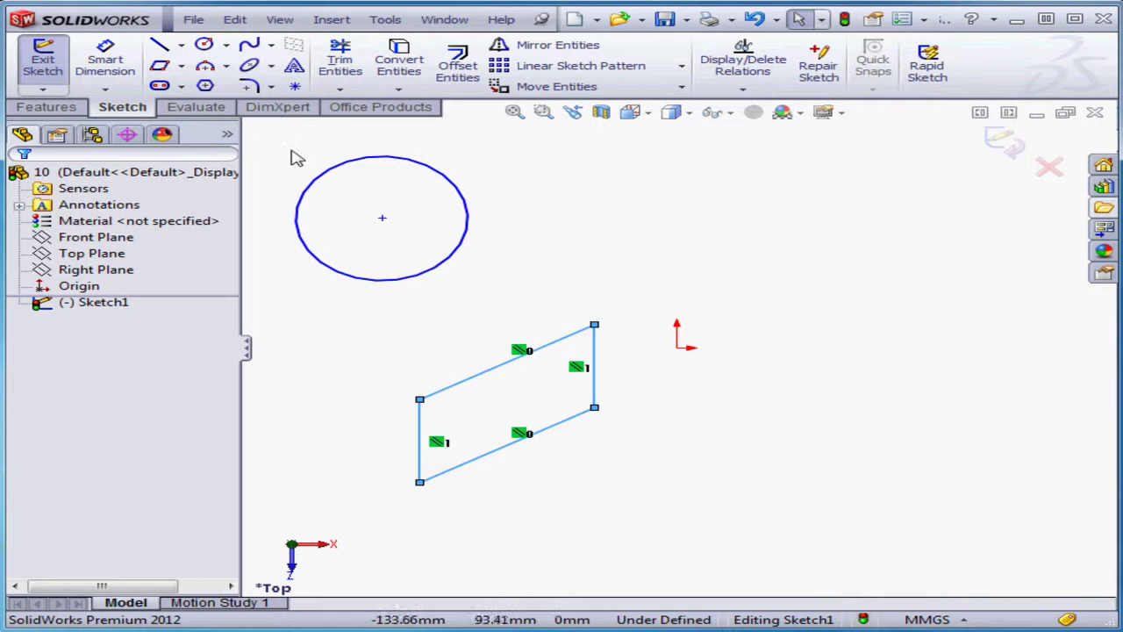
drag(275, 138, 708, 524)
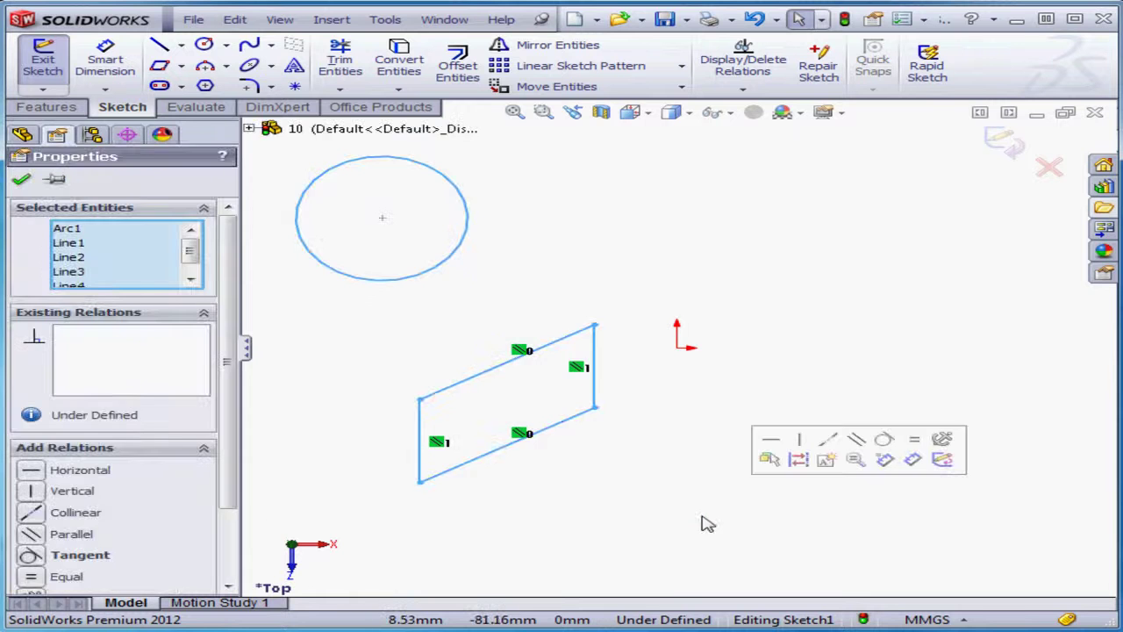
key(Delete)
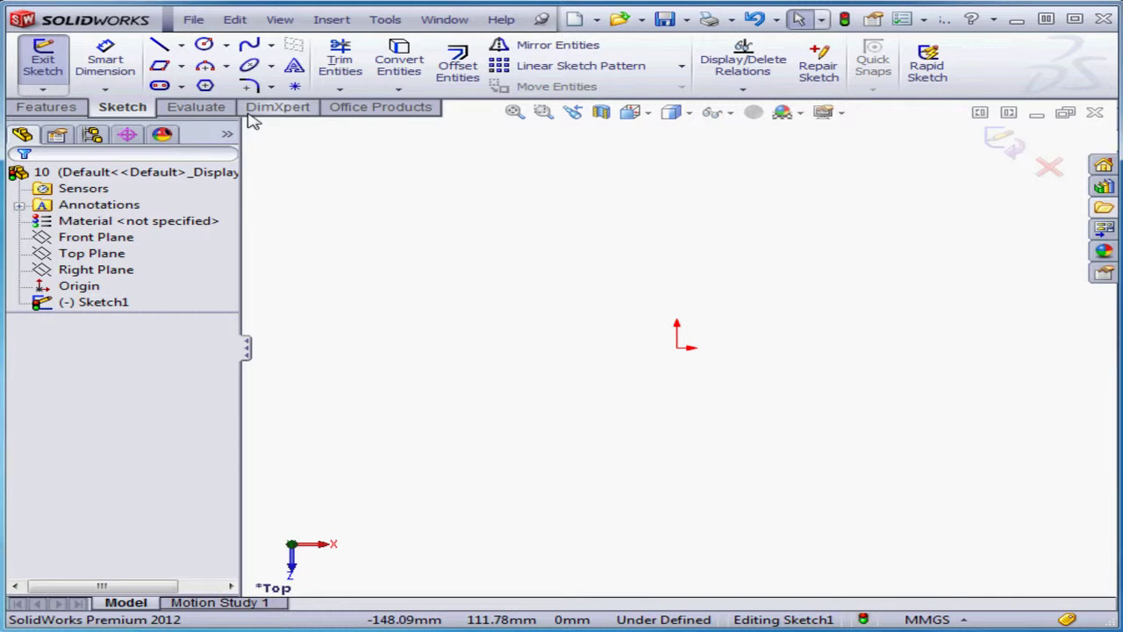
Draw a corner-rectangle square about 46.81 mm per side lower left of the origin, with equal sides.
click(181, 67)
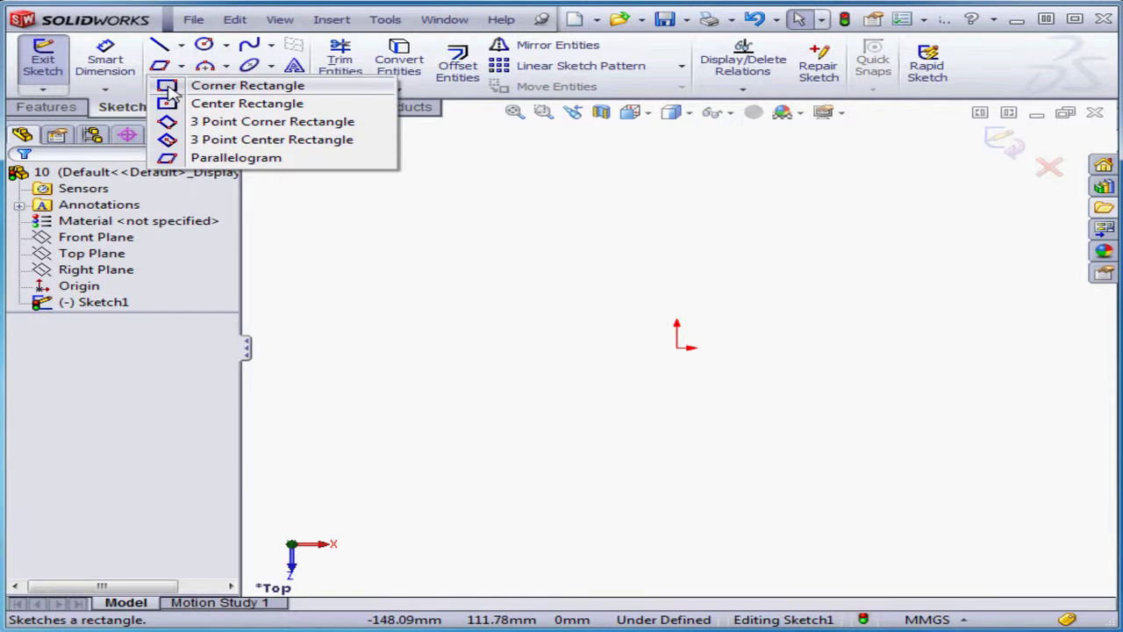
click(206, 82)
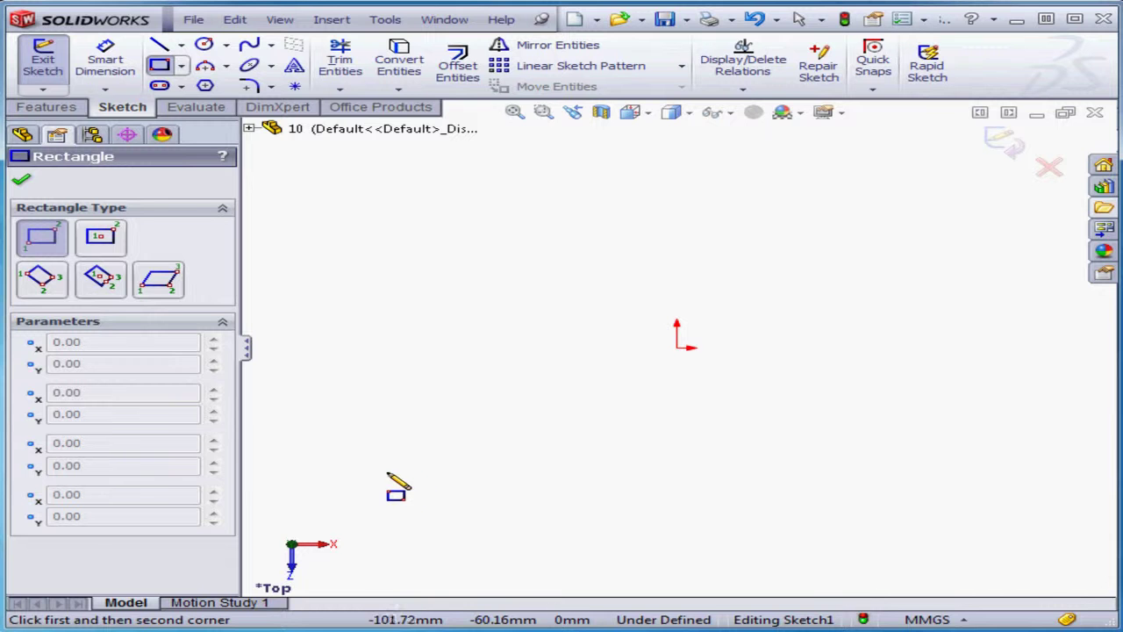
click(378, 479)
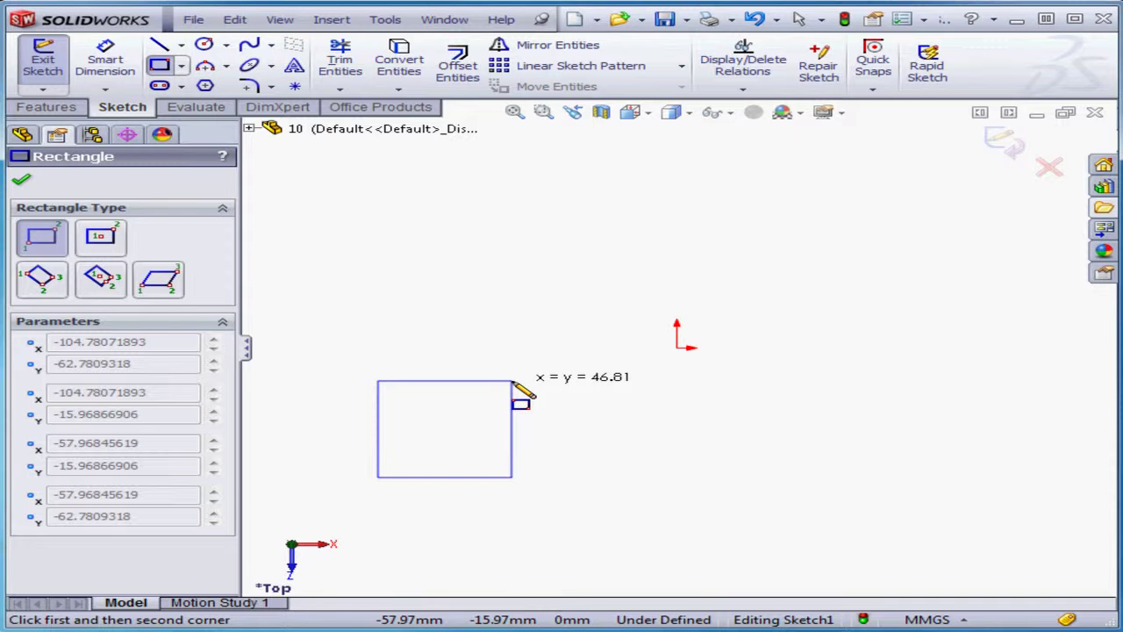
click(513, 381)
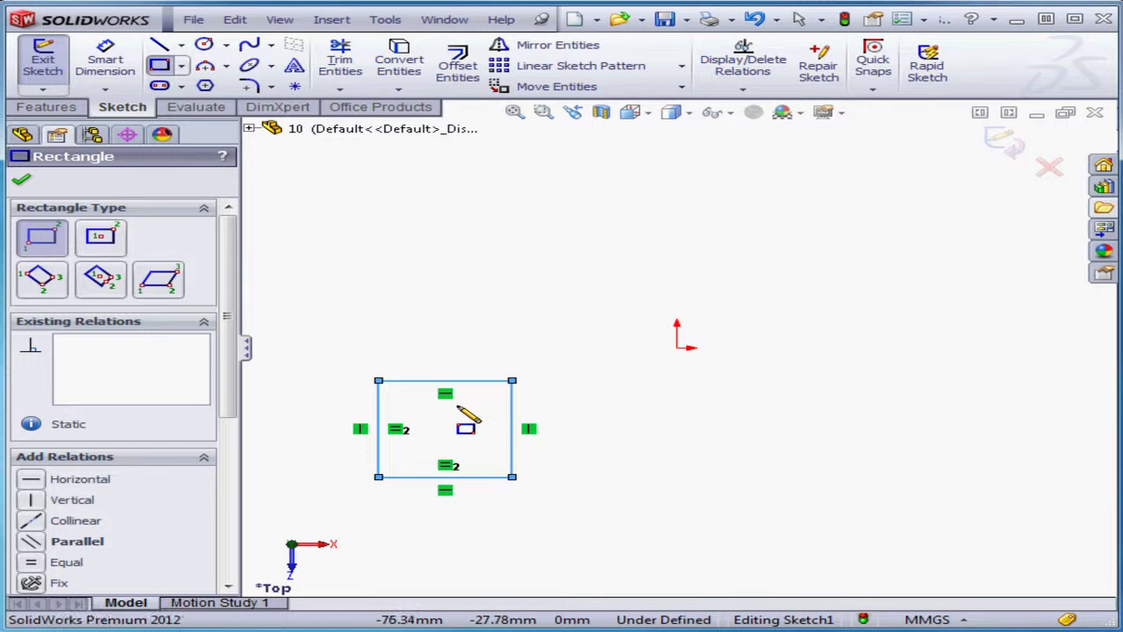
right_click(539, 317)
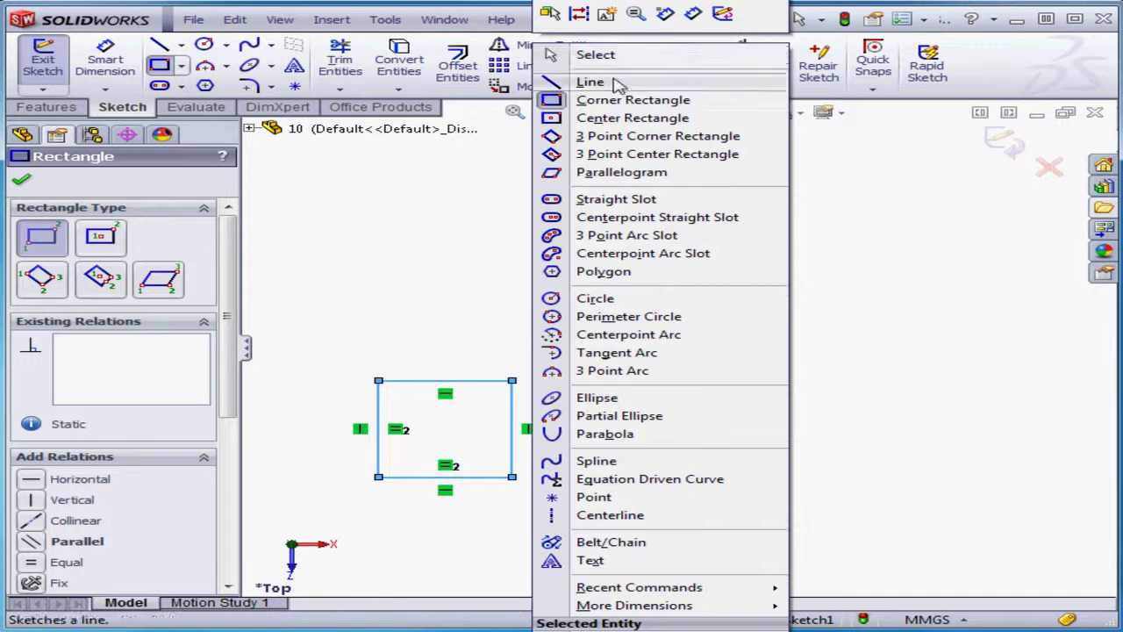
click(594, 54)
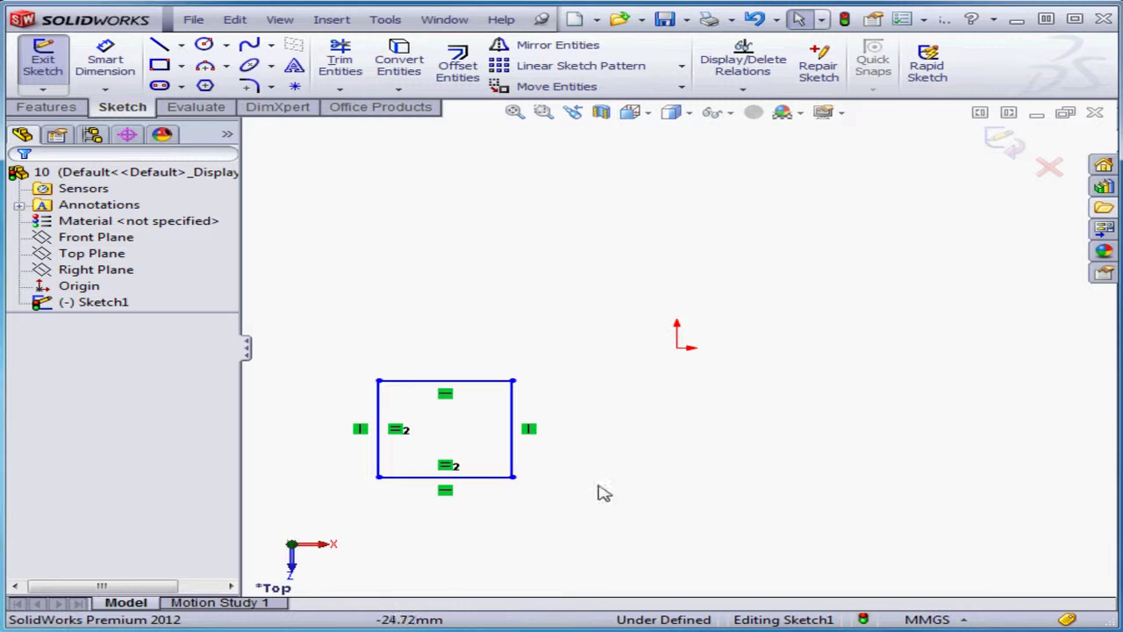
click(446, 465)
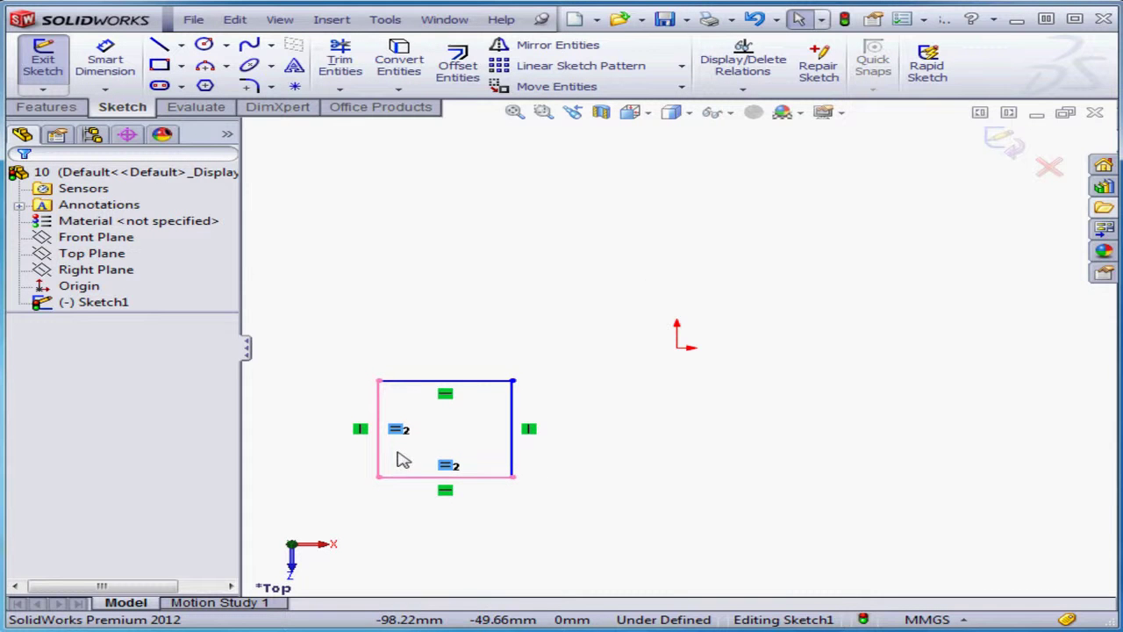
Draw a three-point arc of about 90° and radius about 42.69 mm above the square.
click(226, 66)
click(263, 122)
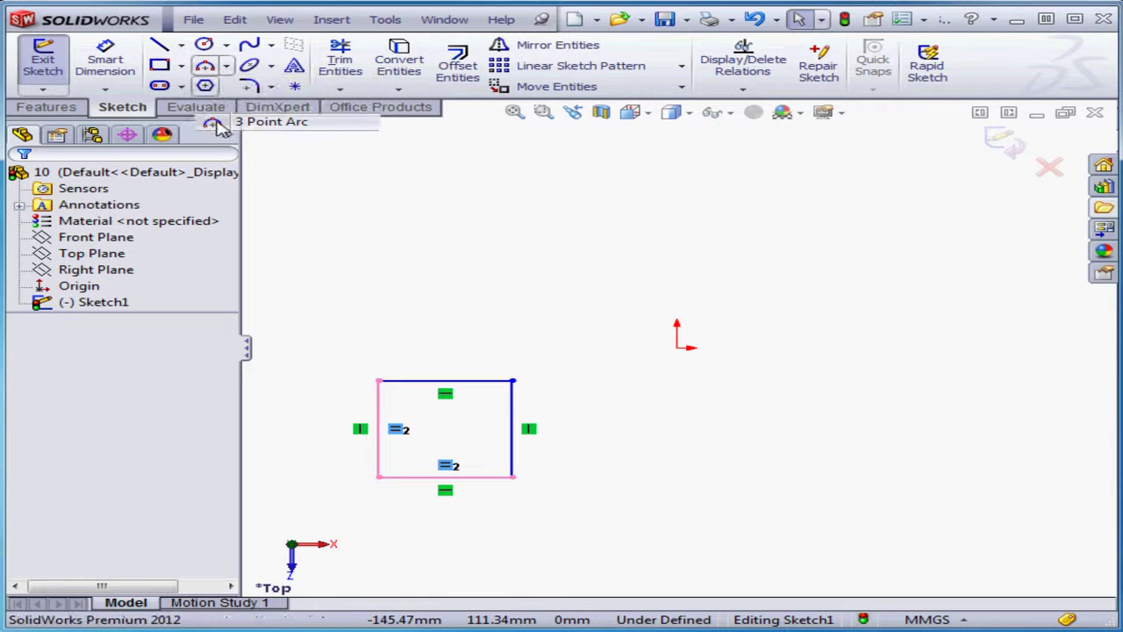
click(313, 234)
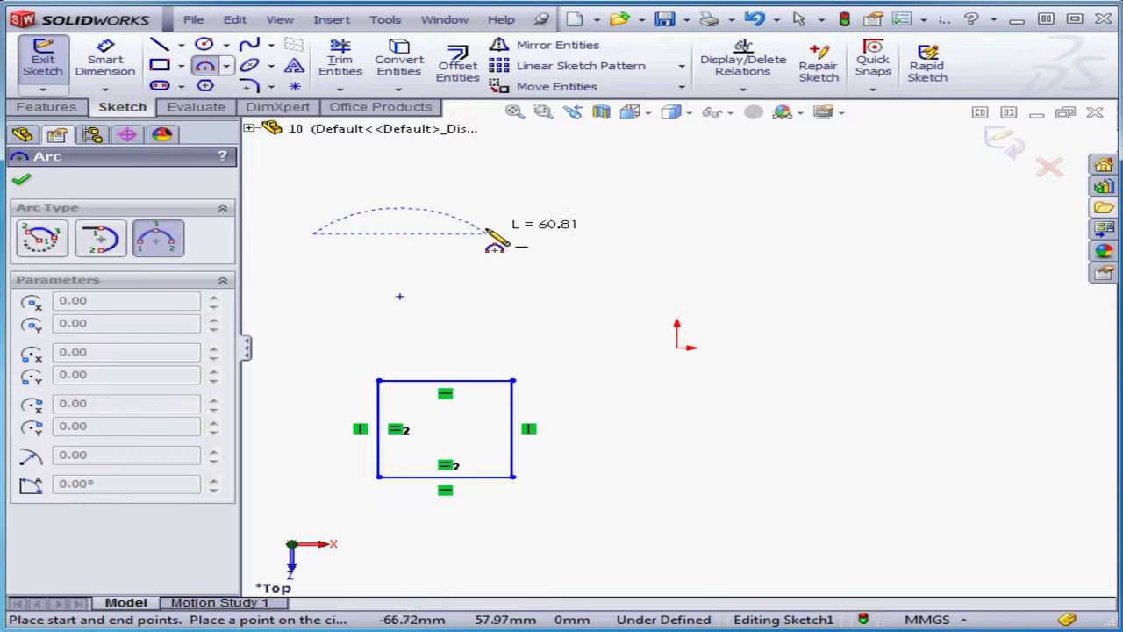
click(486, 234)
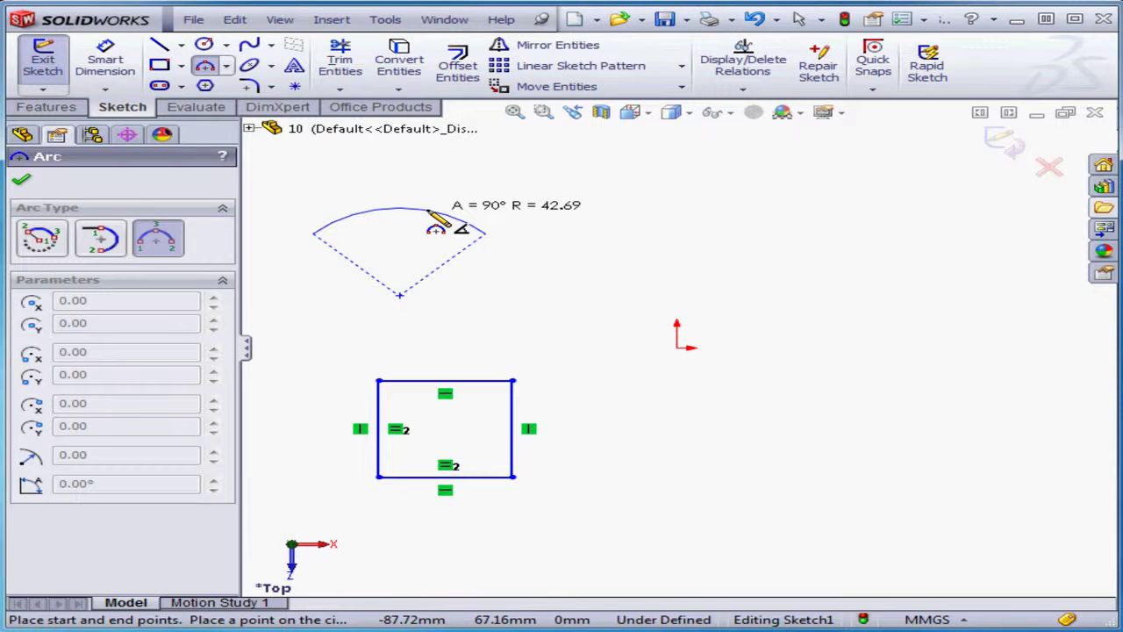
click(429, 212)
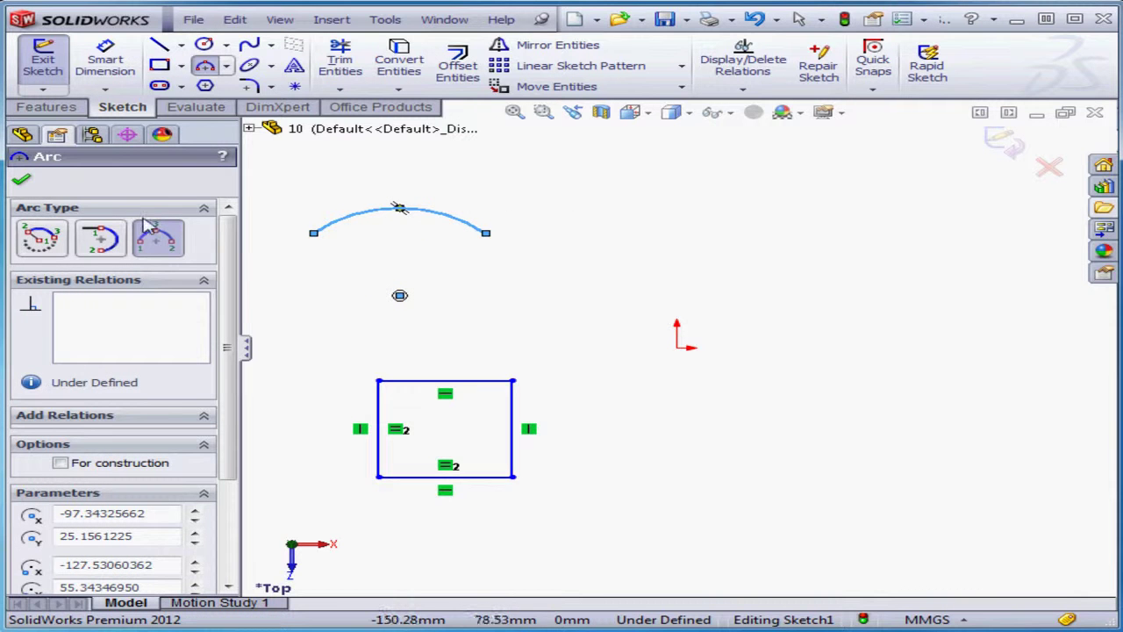
click(44, 238)
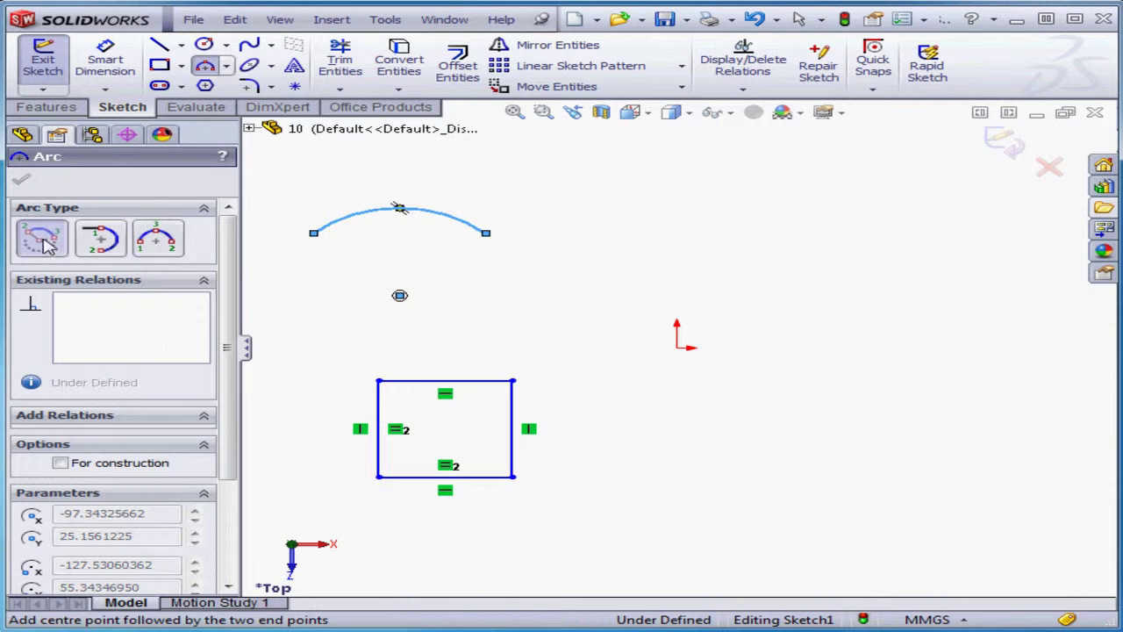
Draw a centre-point arc to the right of the origin.
click(796, 289)
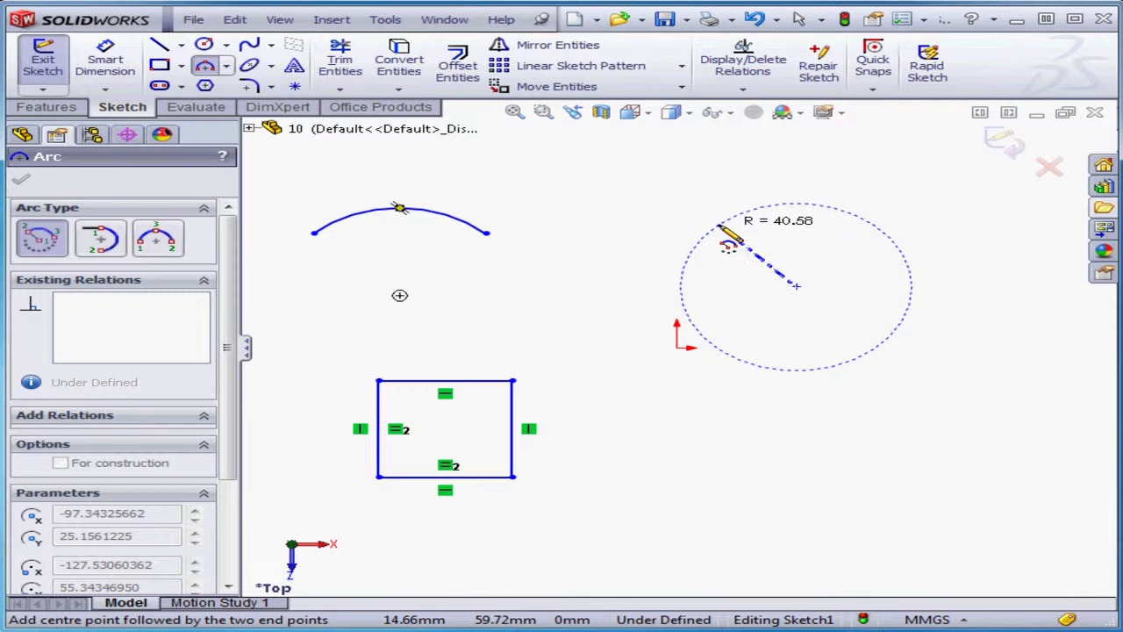
click(719, 226)
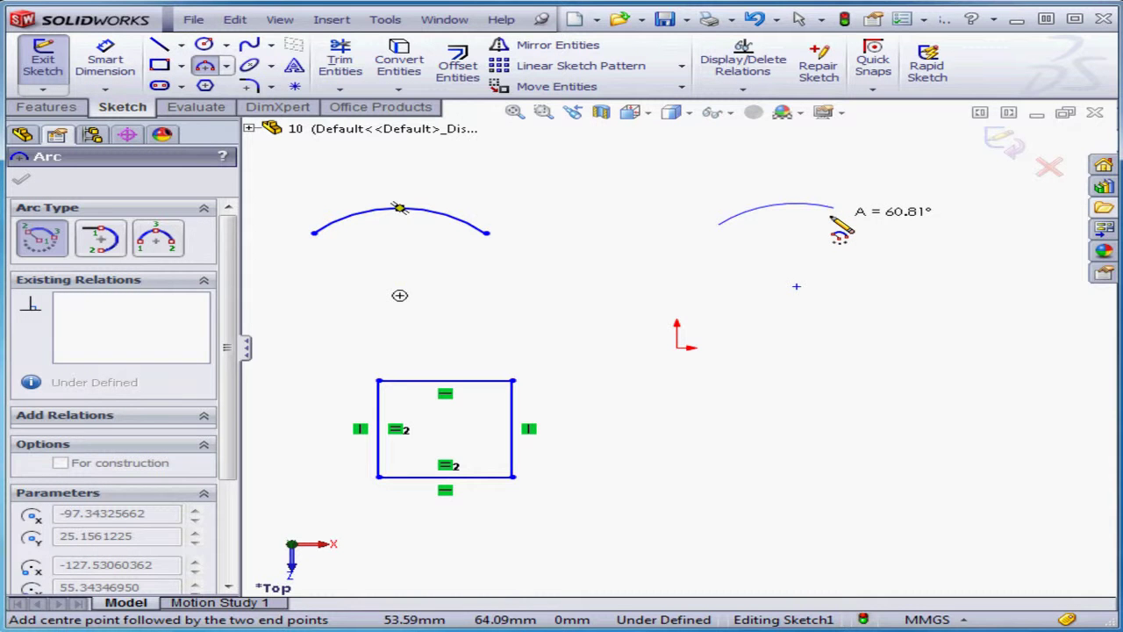
click(833, 208)
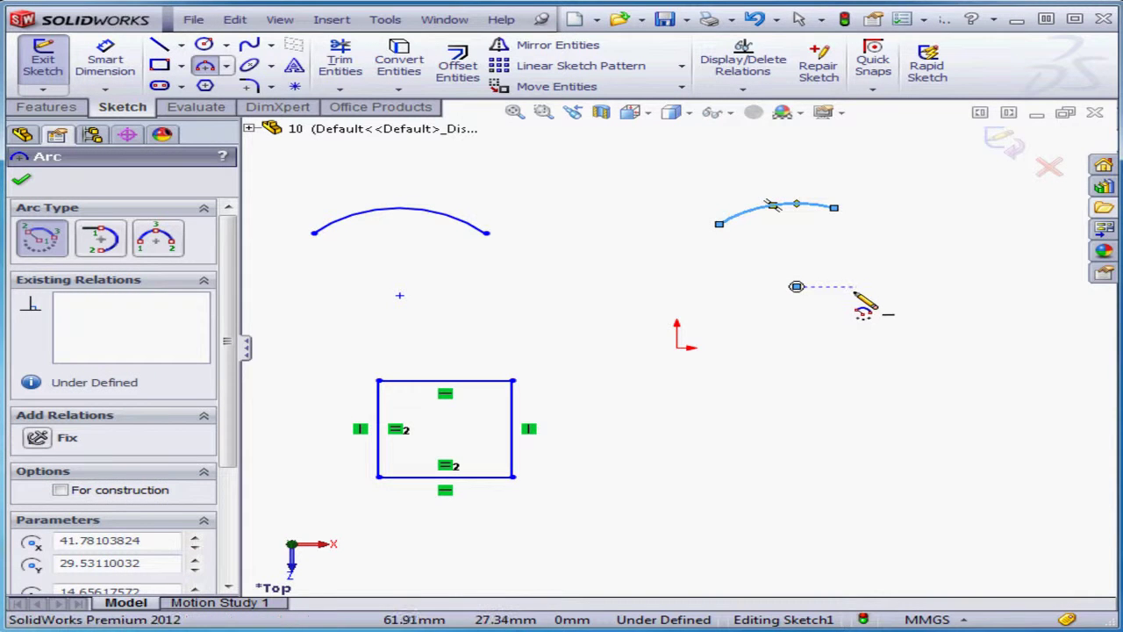
Delete both arcs and the square, leaving Sketch1 empty.
key(Escape)
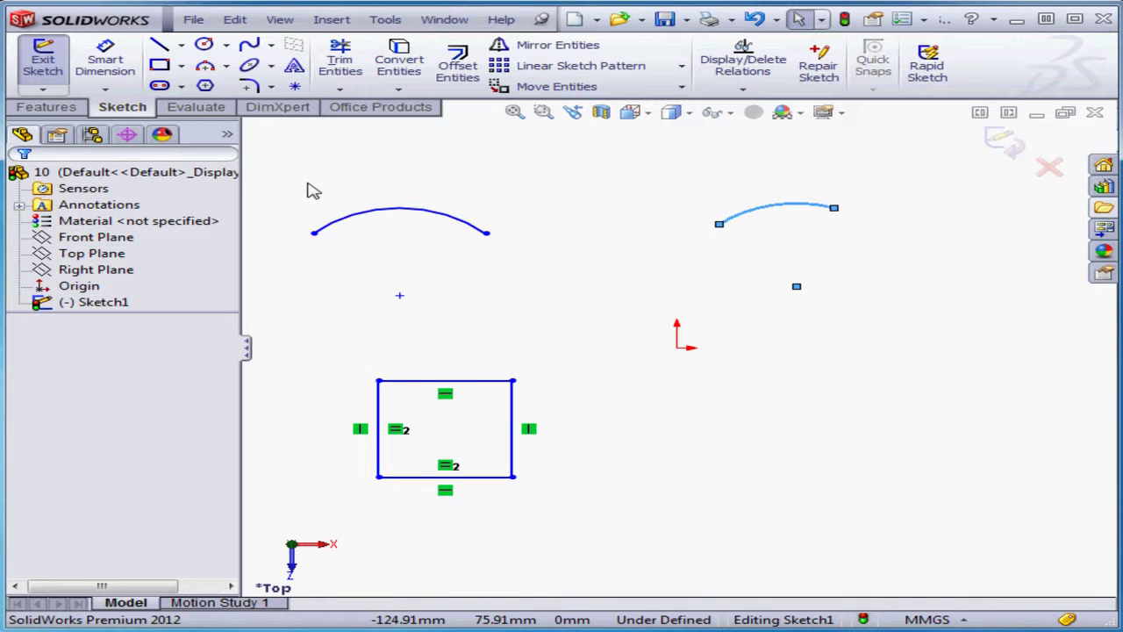
drag(272, 153, 955, 535)
key(Delete)
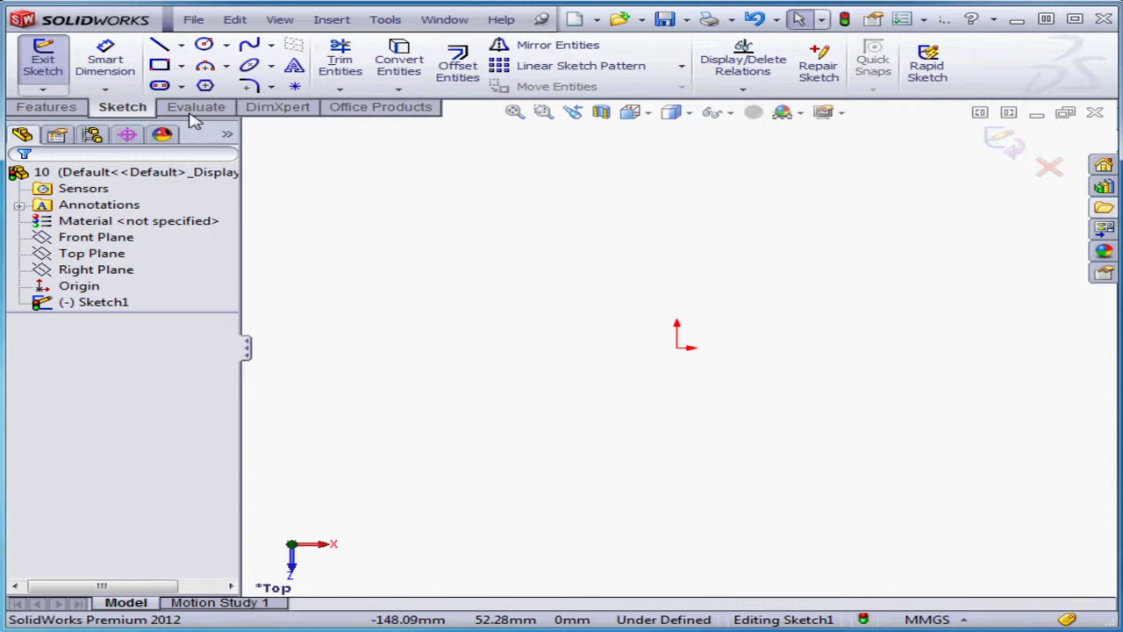
Draw a corner rectangle around the origin with horizontal and vertical side relations.
click(175, 73)
click(538, 425)
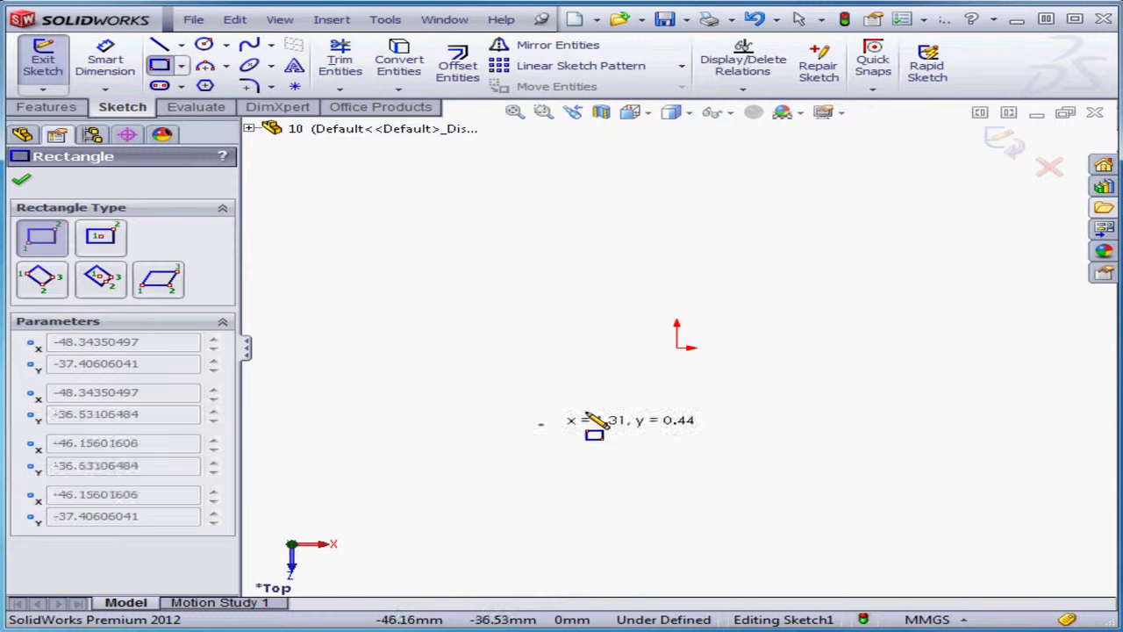
click(791, 249)
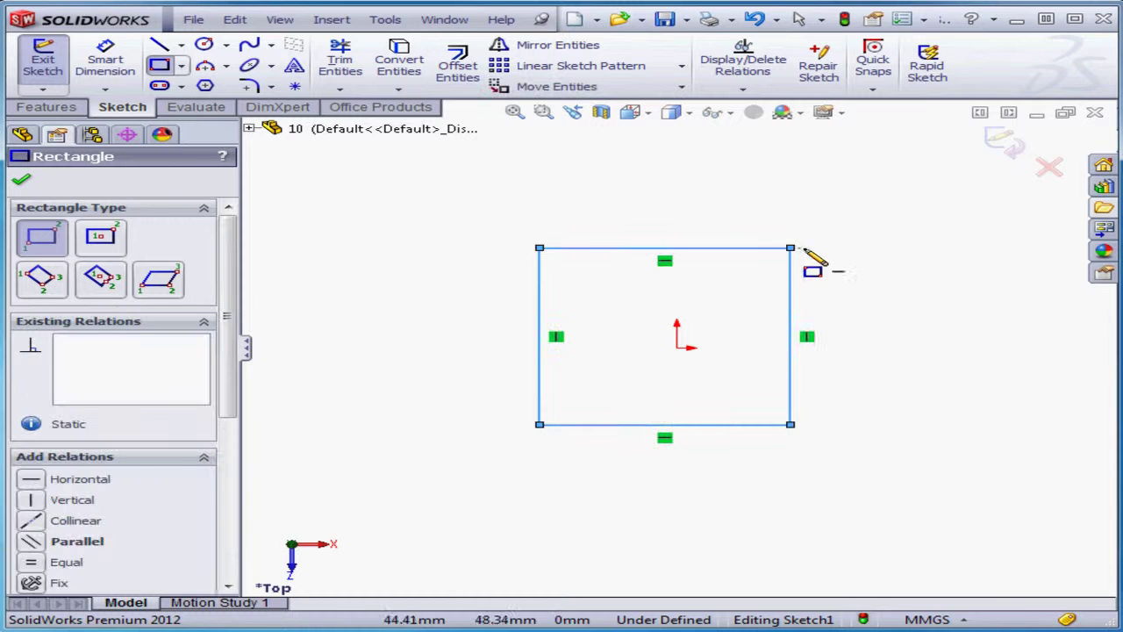
right_click(837, 225)
click(900, 55)
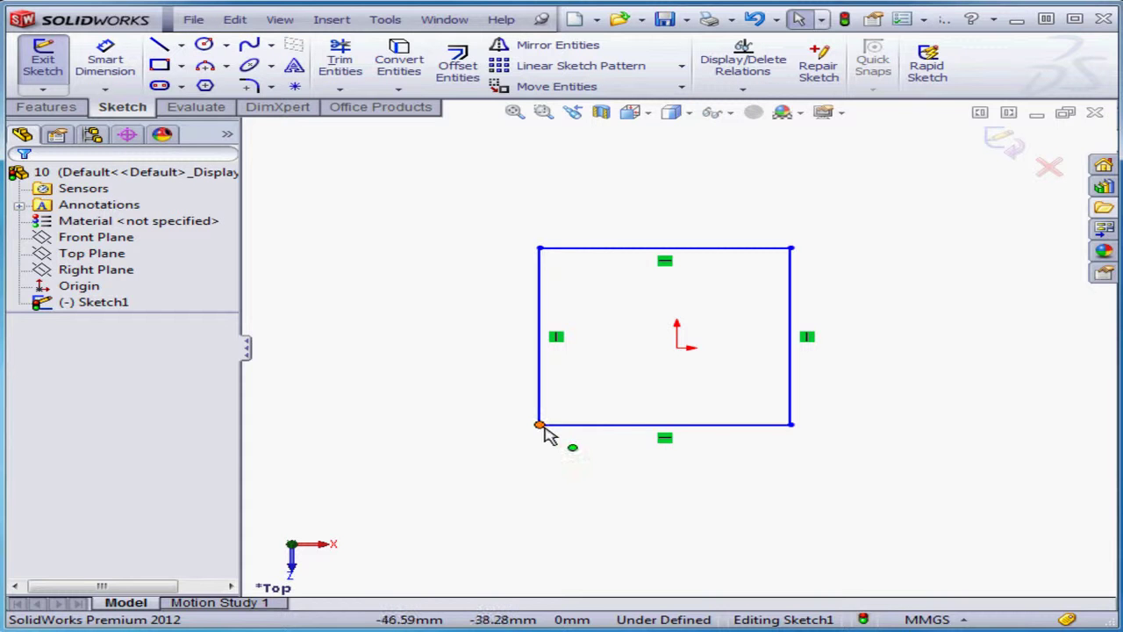
Drag the rectangle's corners to show it stretches freely.
drag(538, 425, 569, 411)
click(792, 408)
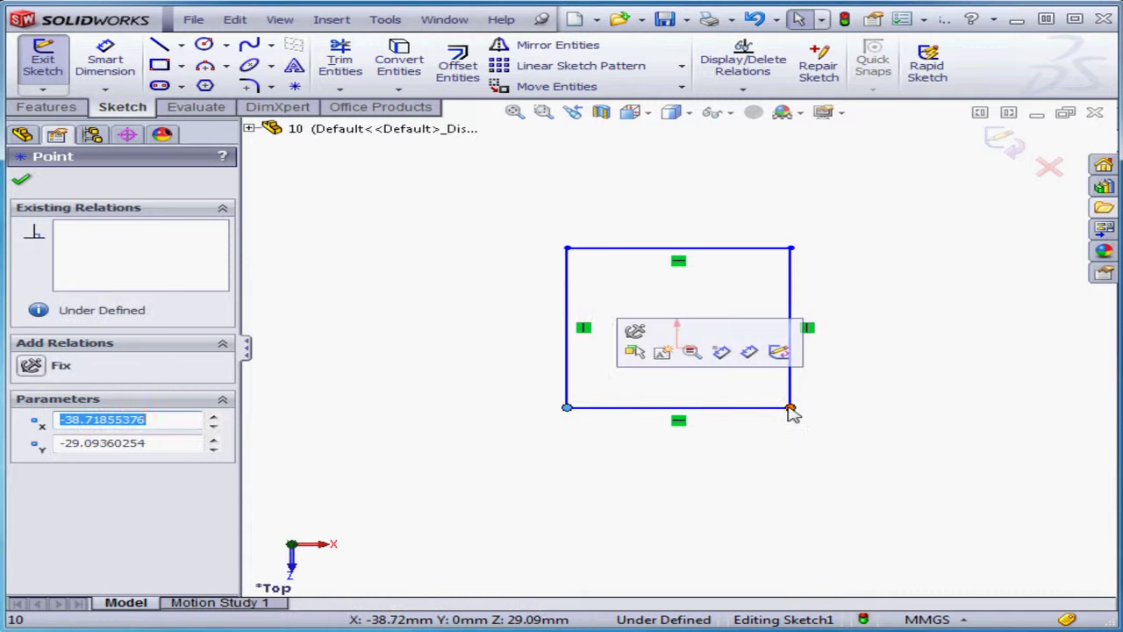
drag(792, 408, 873, 453)
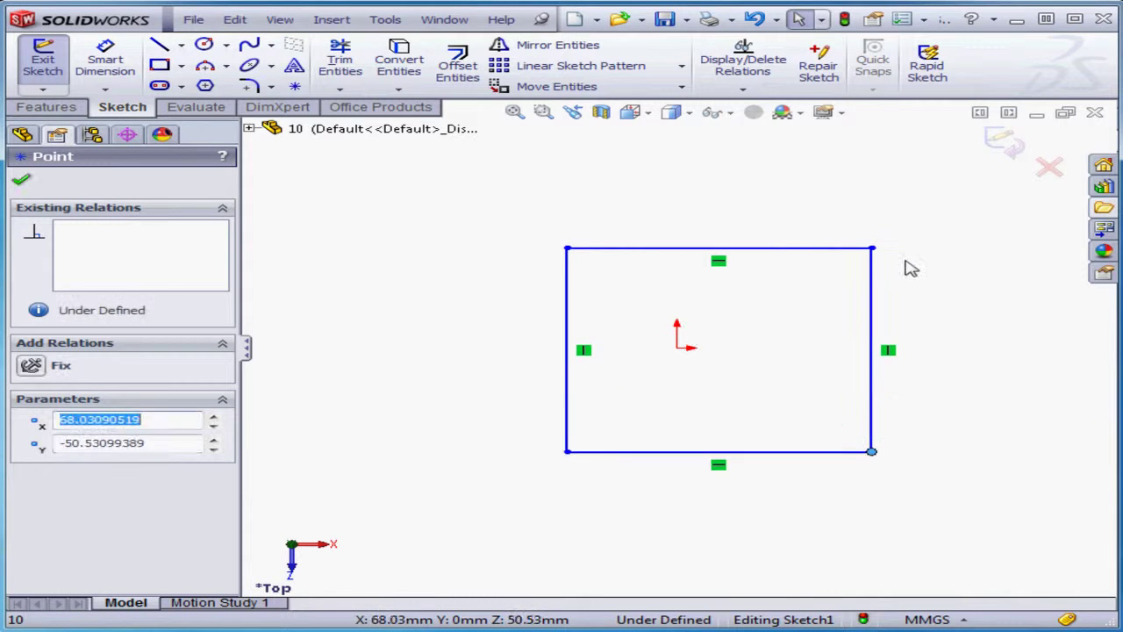
drag(872, 249, 838, 253)
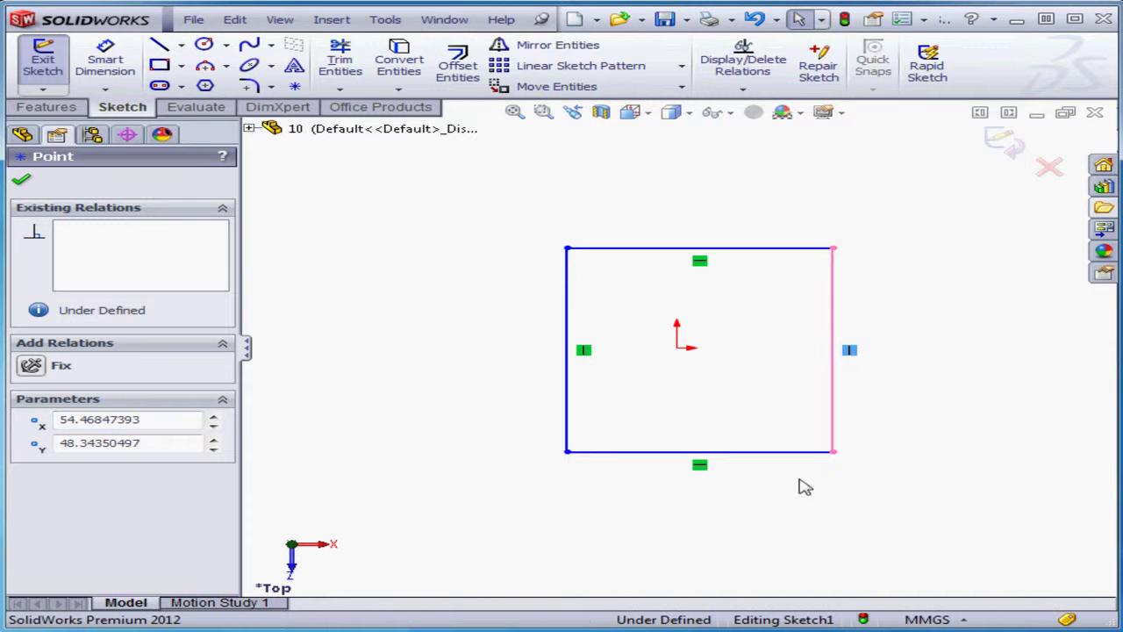
click(699, 465)
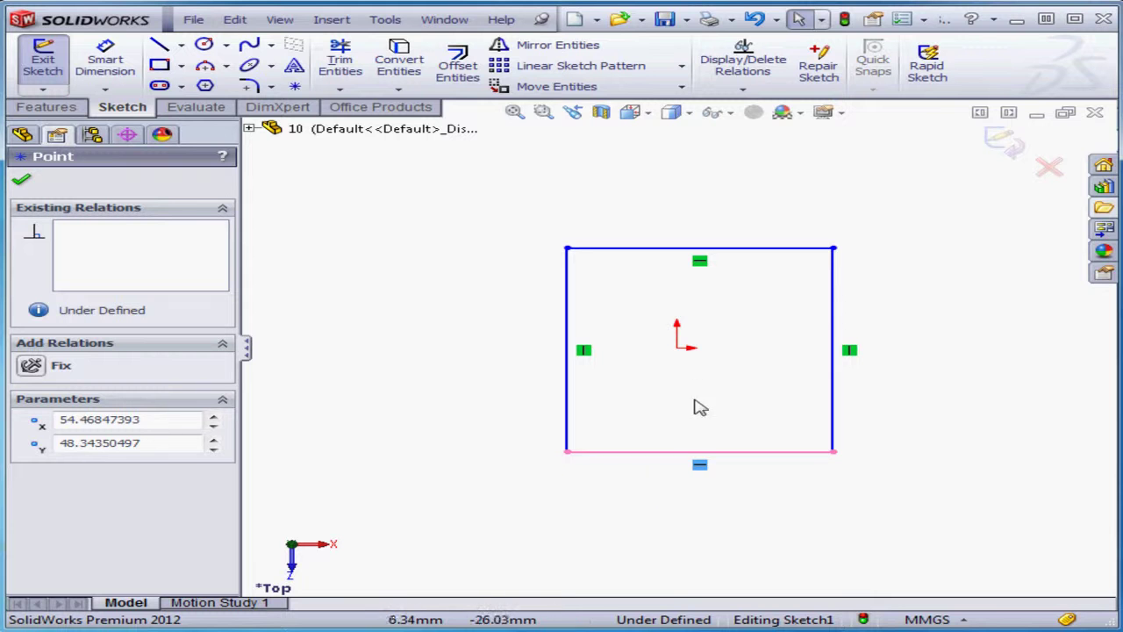
Make the bottom-left corner coincident with the origin, then drag the other corners to test it.
click(679, 349)
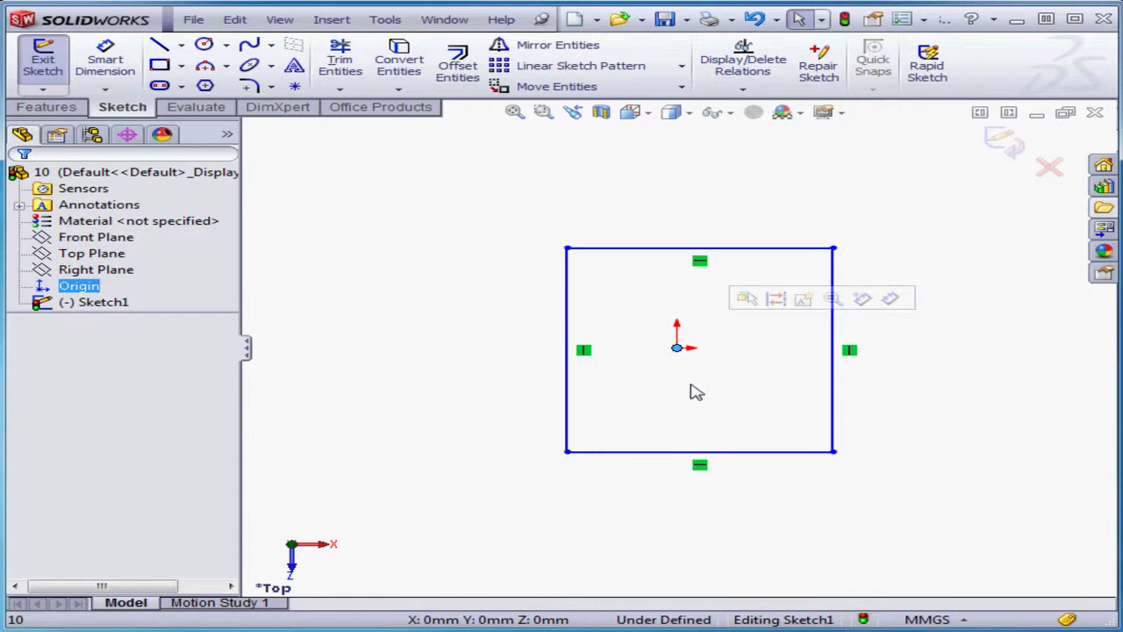
ctrl+click(567, 451)
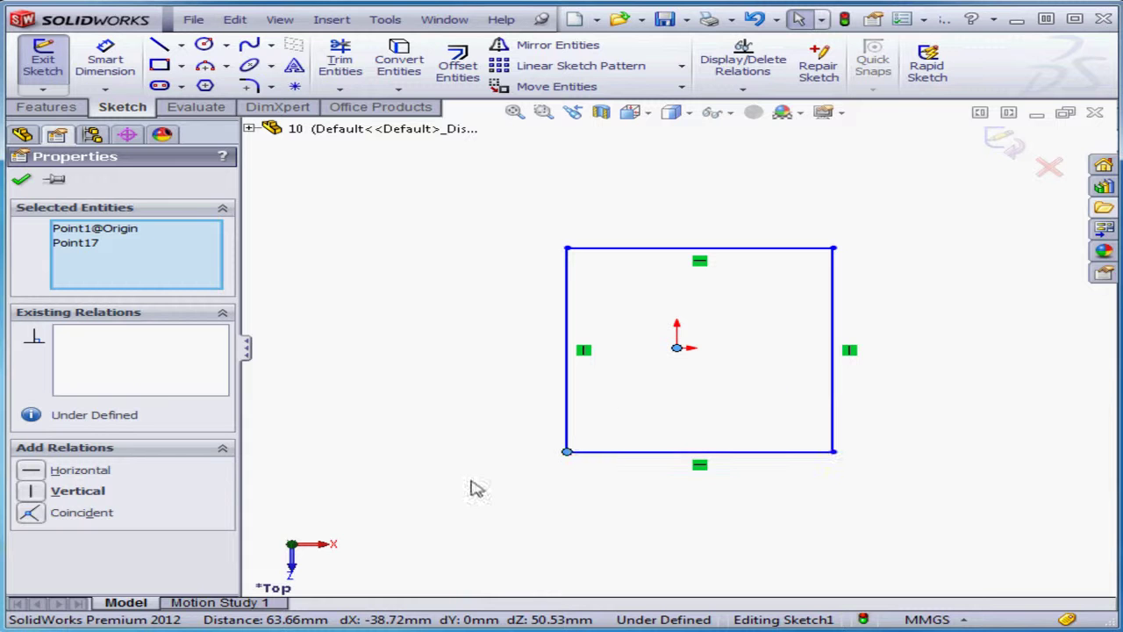
click(33, 516)
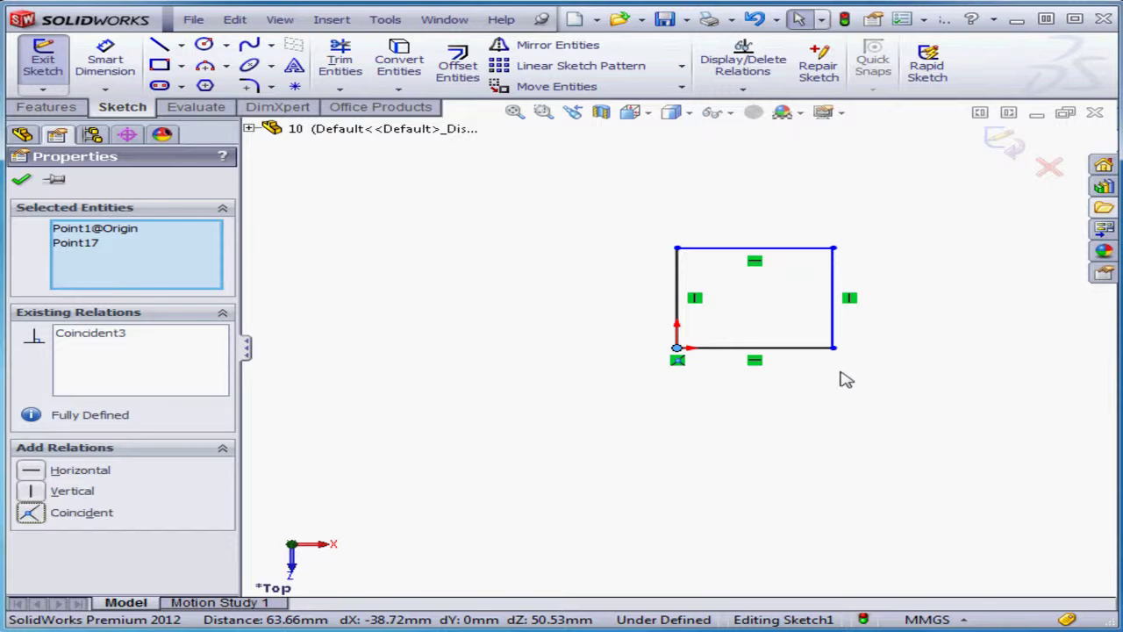
mouse_move(837, 351)
mouse_down()
mouse_move(972, 351)
mouse_move(792, 348)
mouse_move(832, 349)
mouse_up()
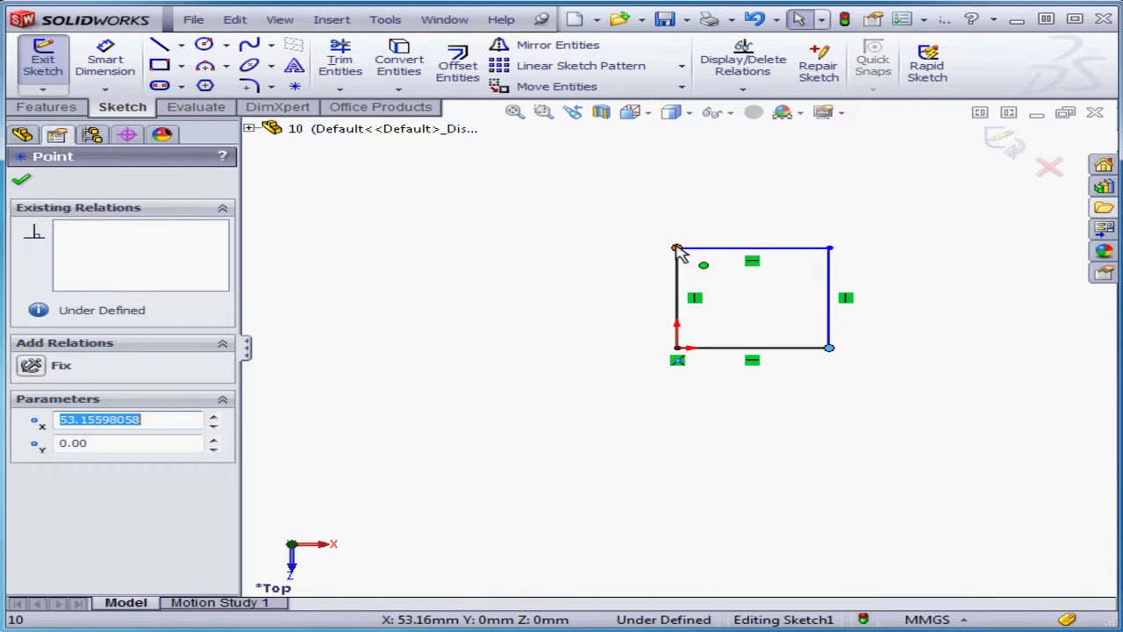
drag(676, 248, 676, 212)
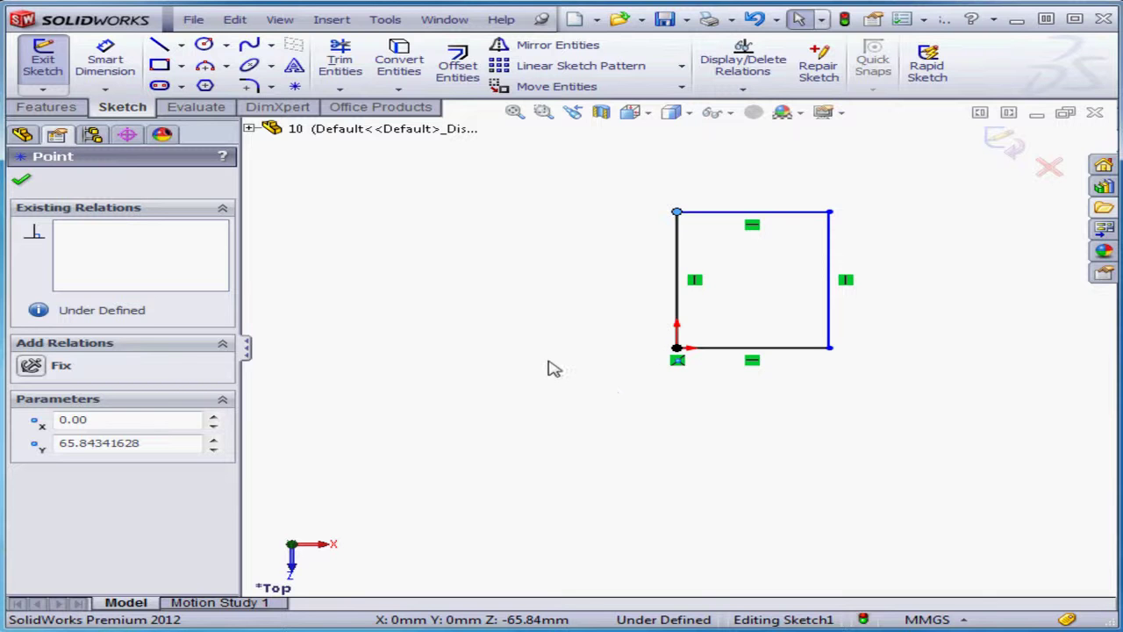
Smart Dimension the rectangle's left edge to 60 mm.
click(106, 89)
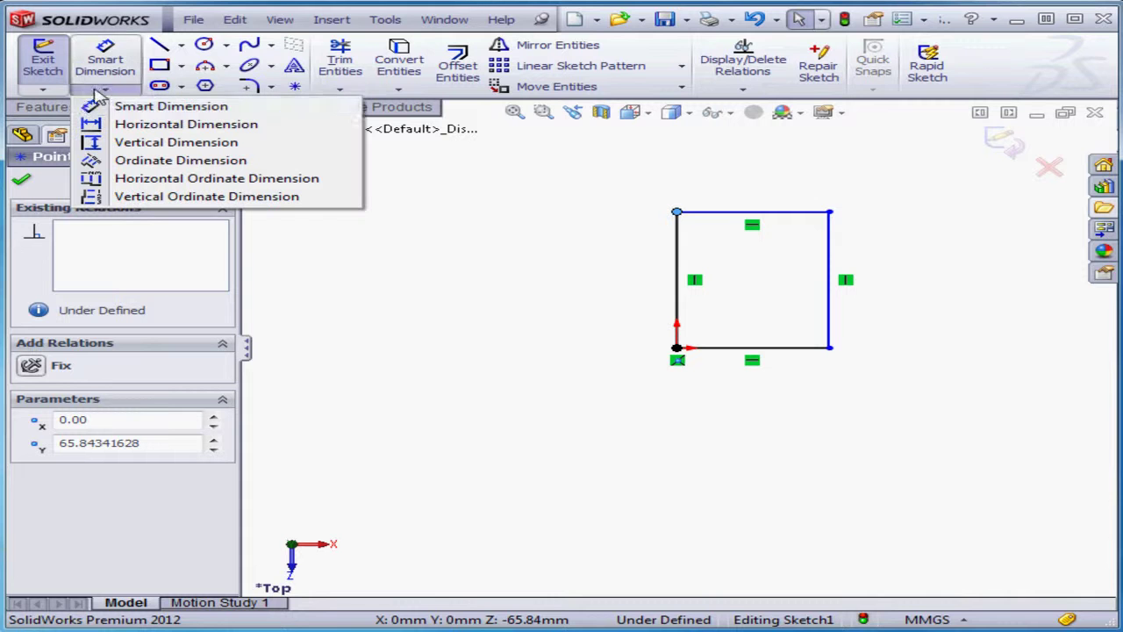
click(146, 109)
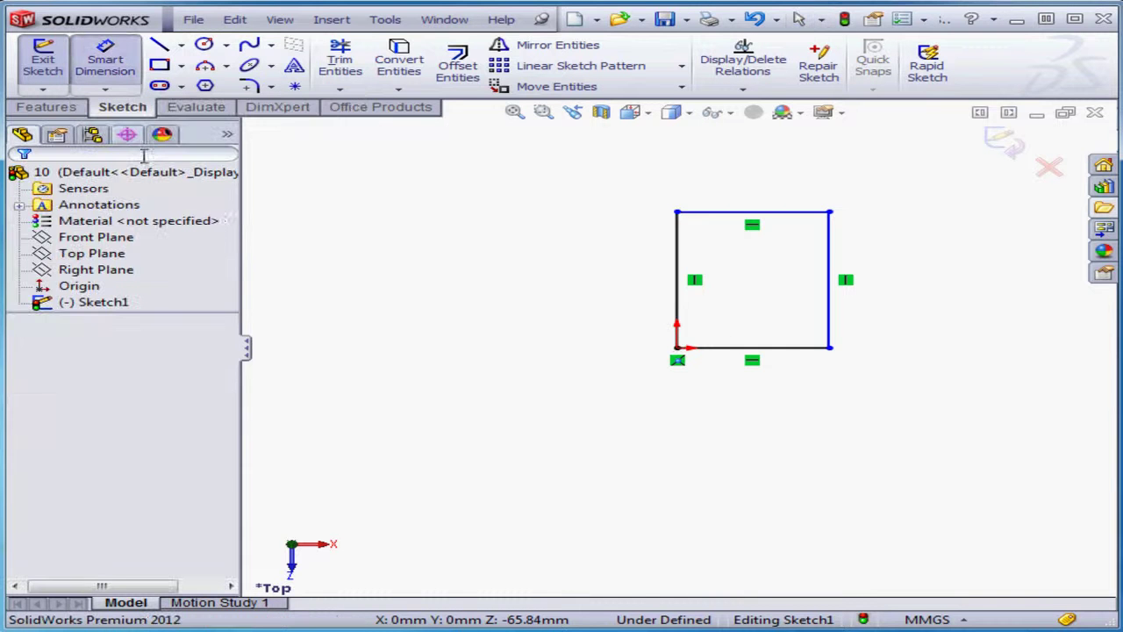
click(681, 294)
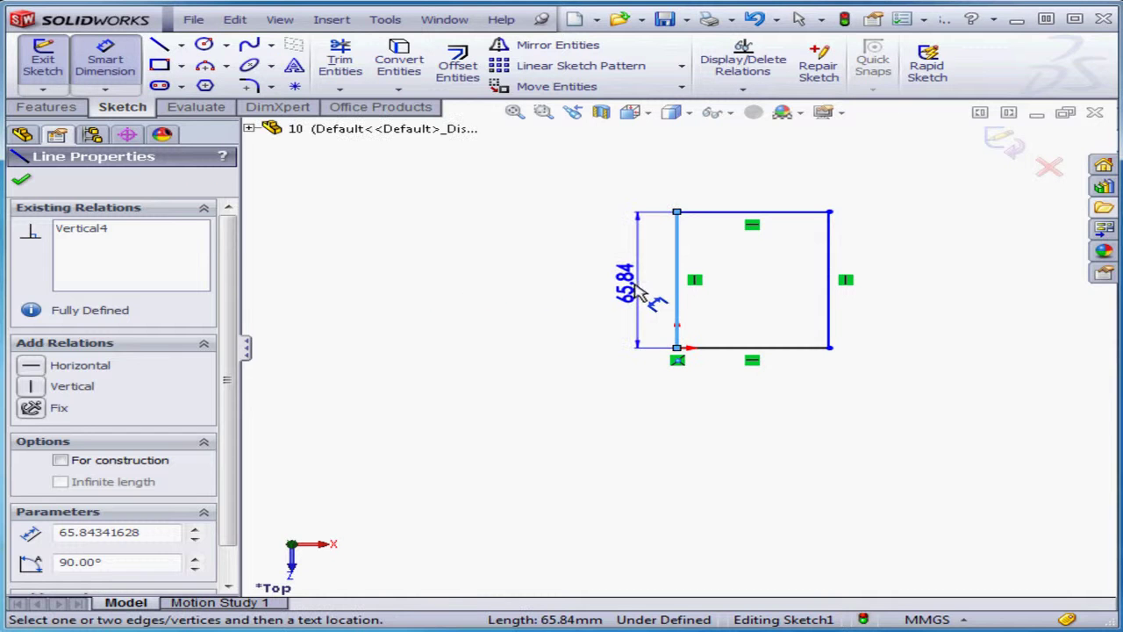
click(619, 295)
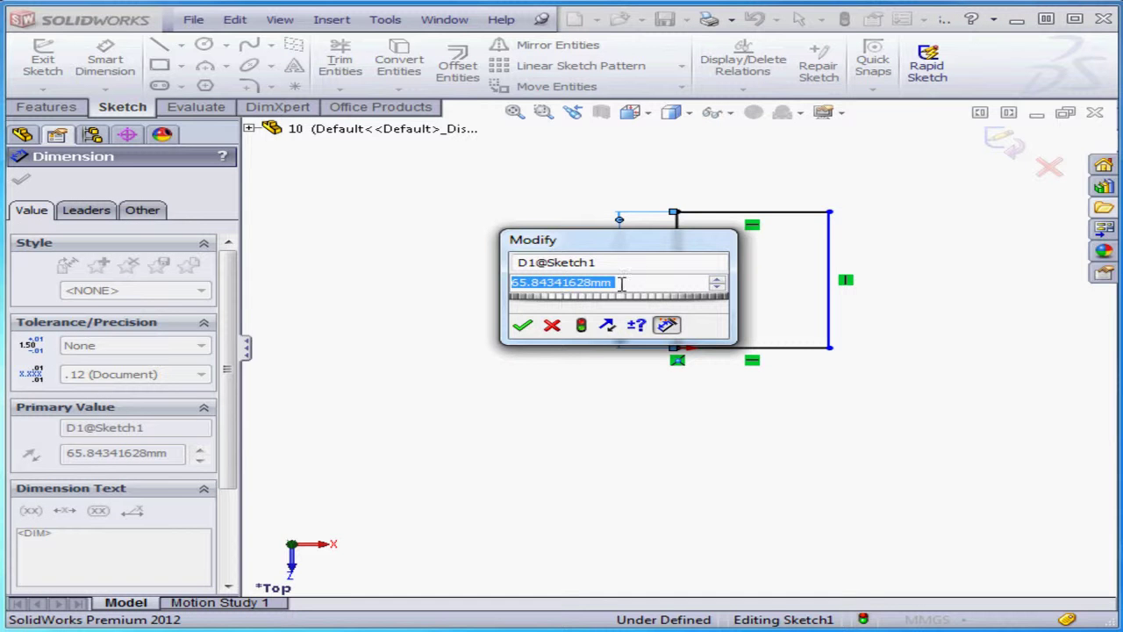
drag(639, 247, 481, 400)
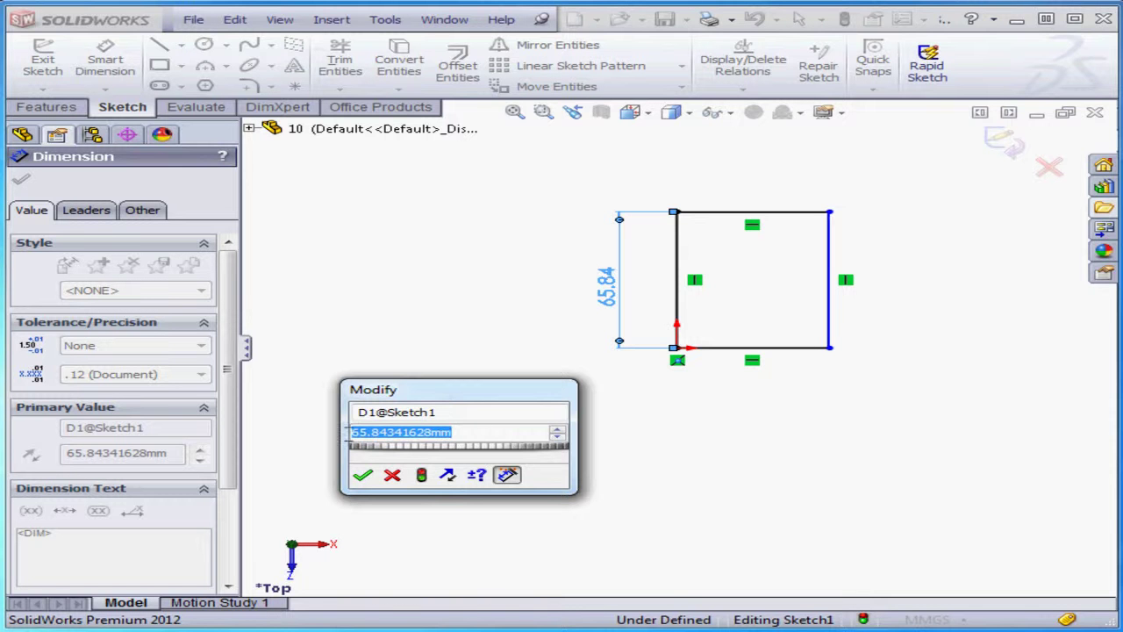
text(60)
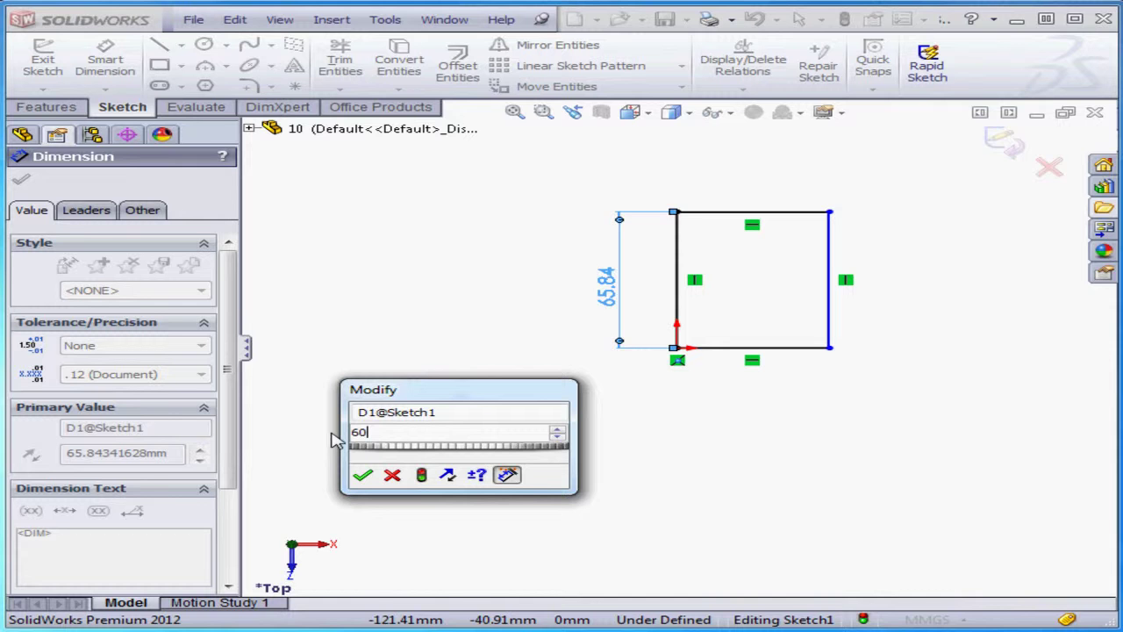
click(422, 476)
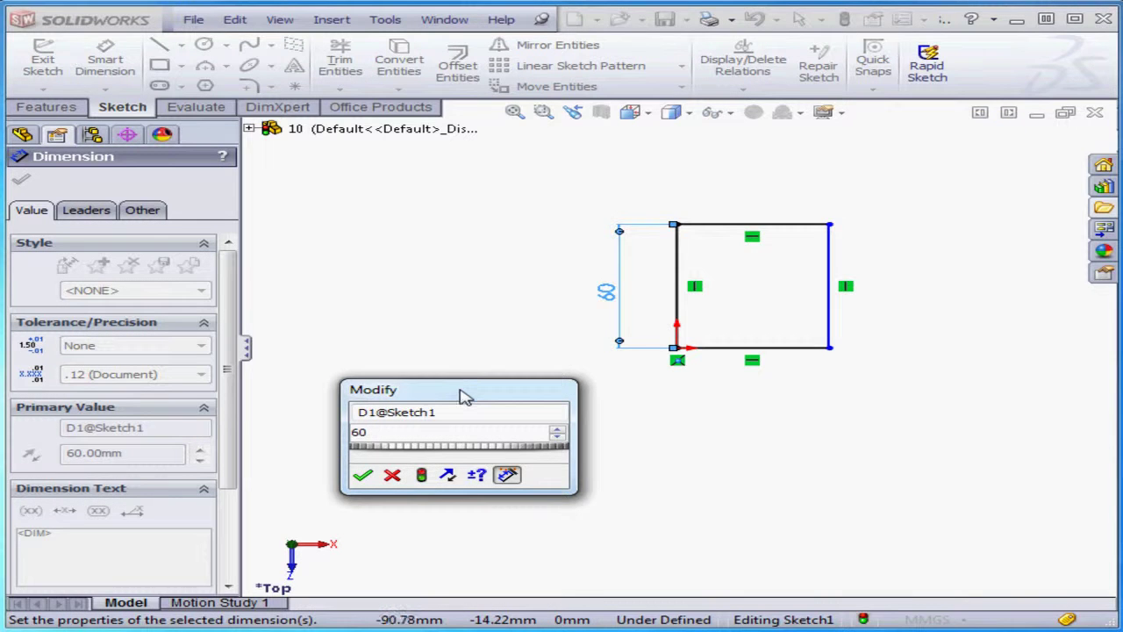
Try the spin box and Reverse Sense in the Modify box, then accept the 60 mm dimension.
drag(413, 454, 424, 456)
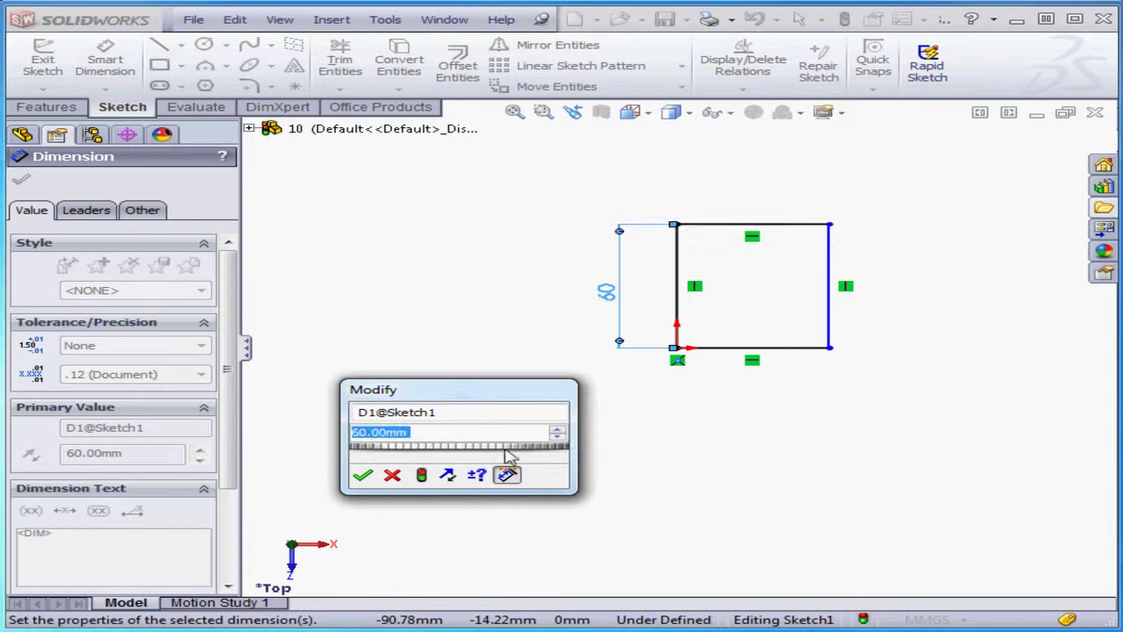
click(558, 430)
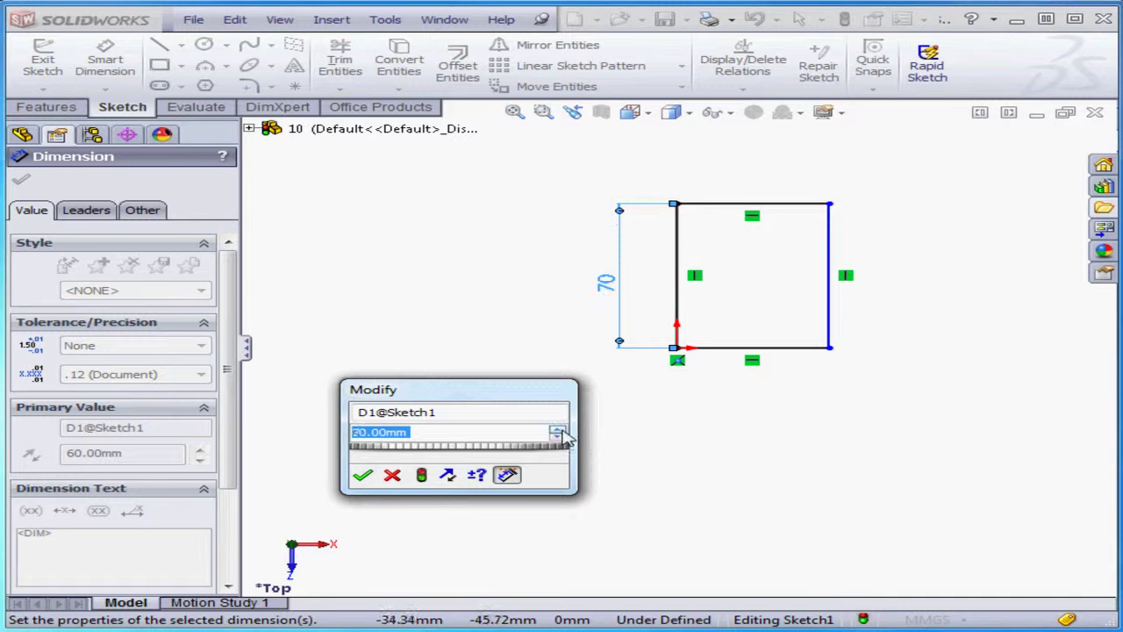
click(559, 431)
click(560, 438)
click(560, 438)
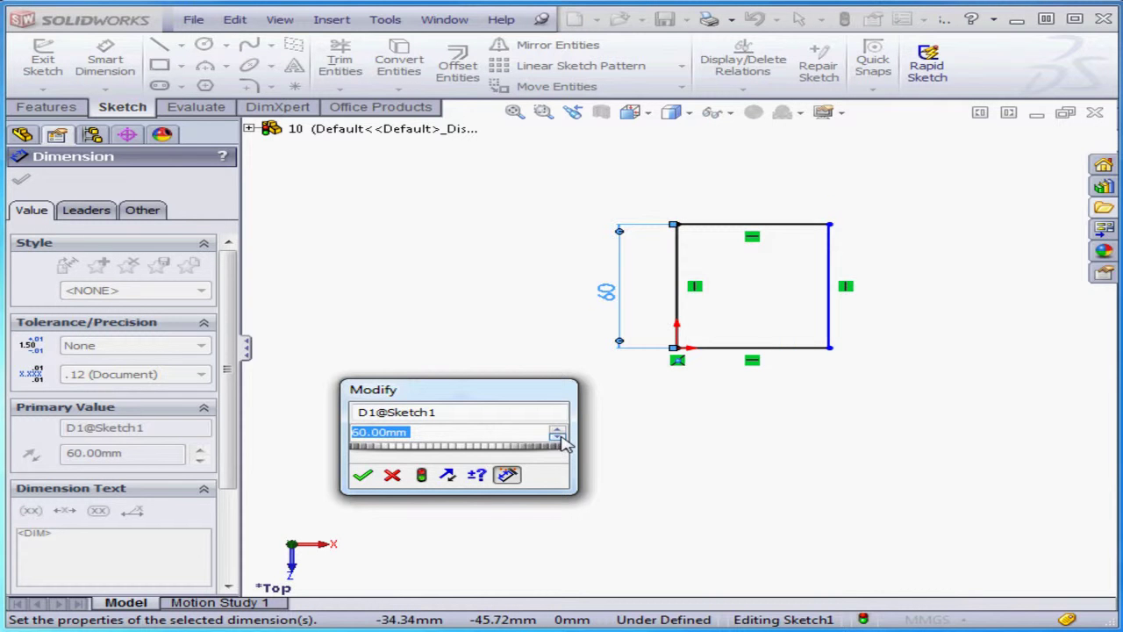
click(448, 476)
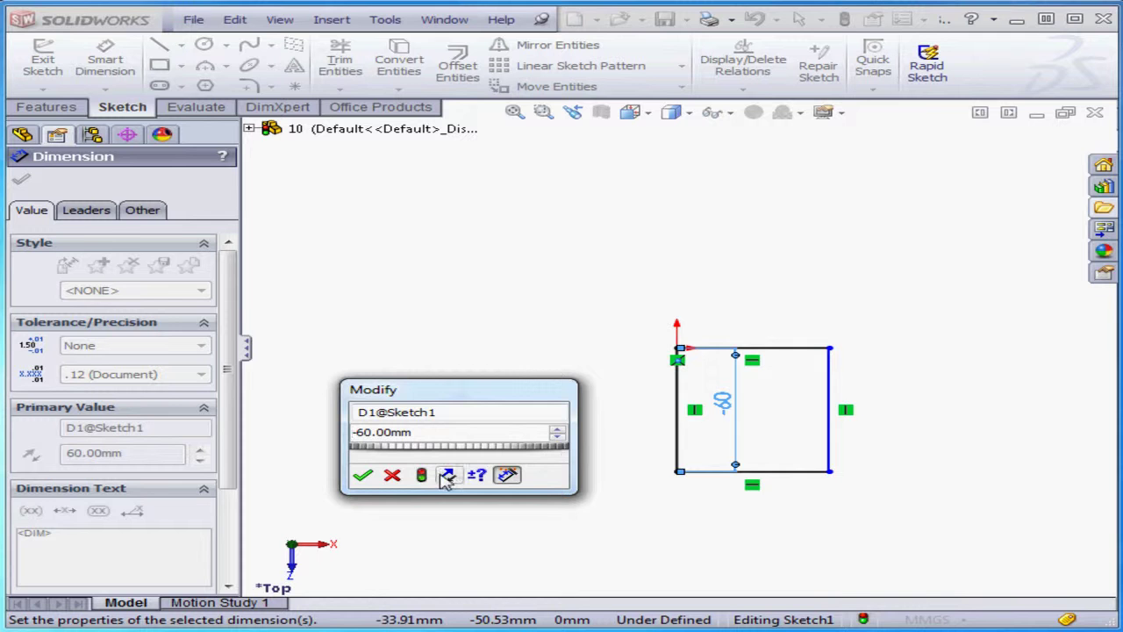
click(447, 475)
click(477, 475)
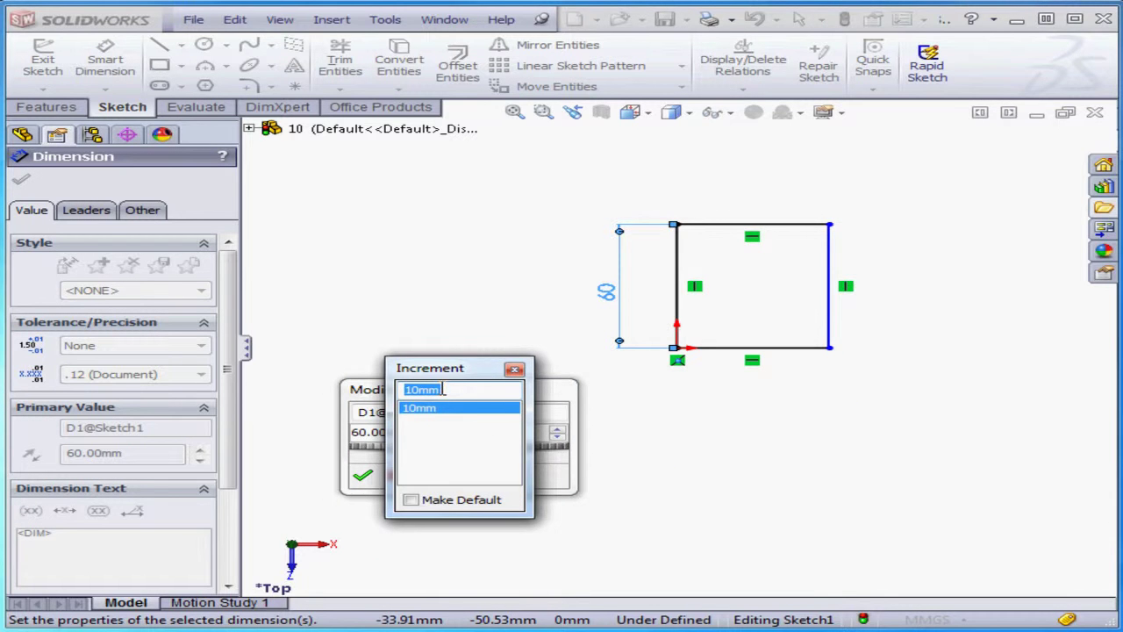
click(514, 370)
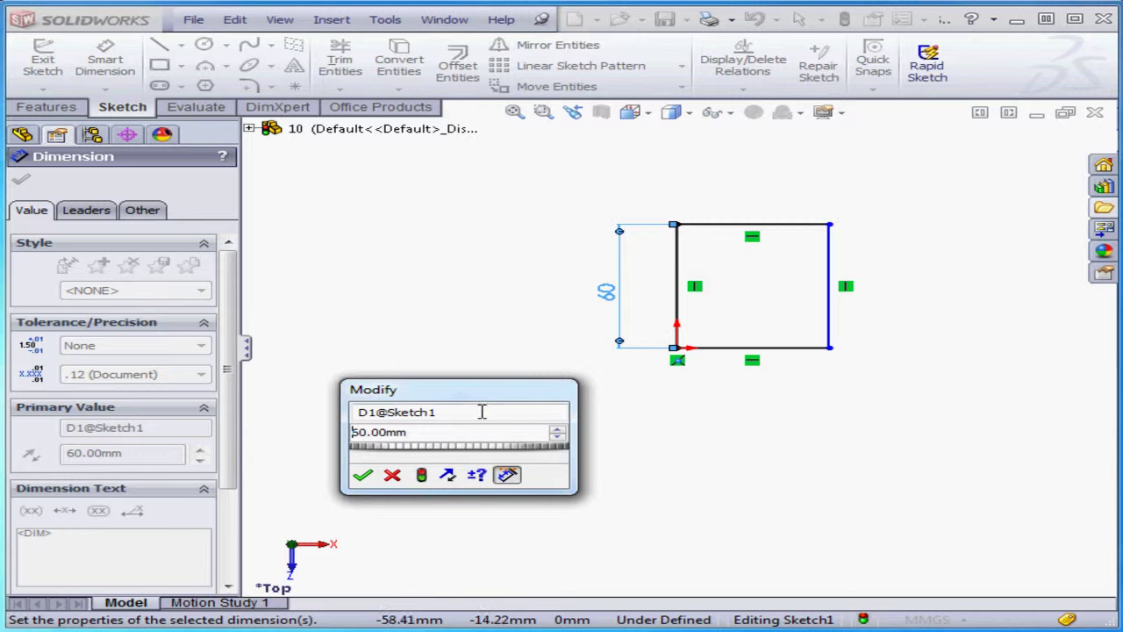
click(447, 476)
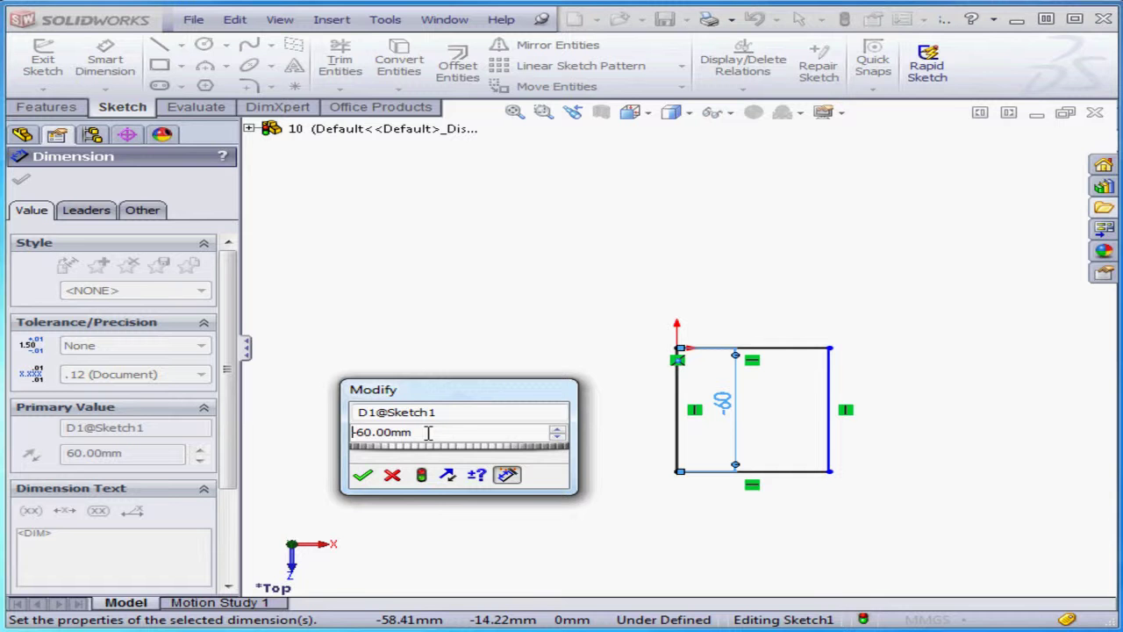
drag(425, 433, 363, 446)
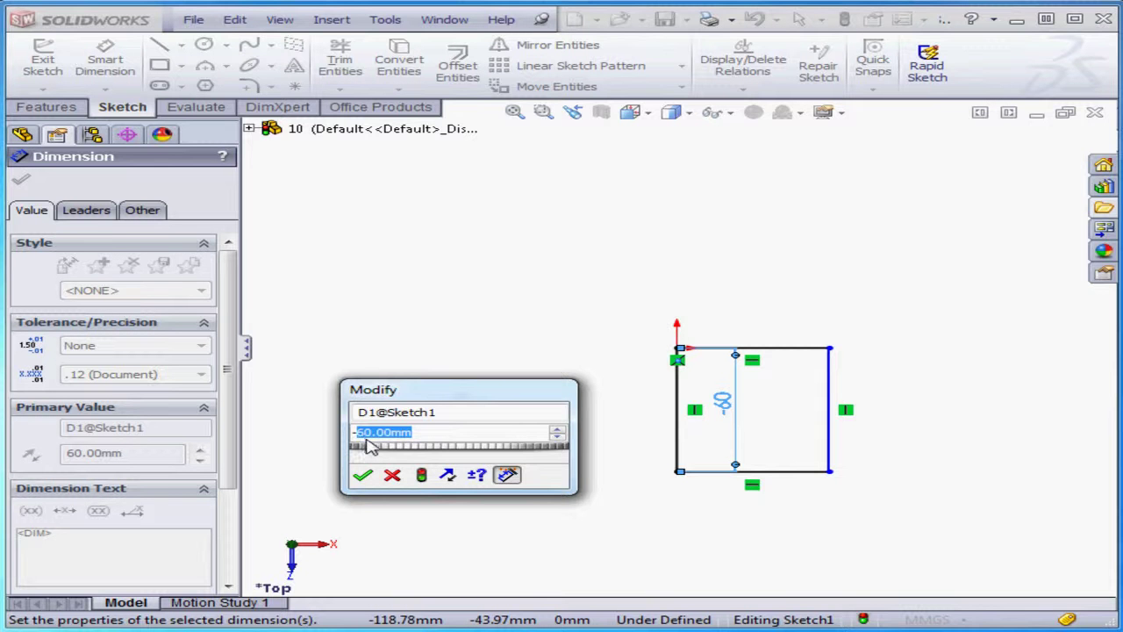
click(448, 475)
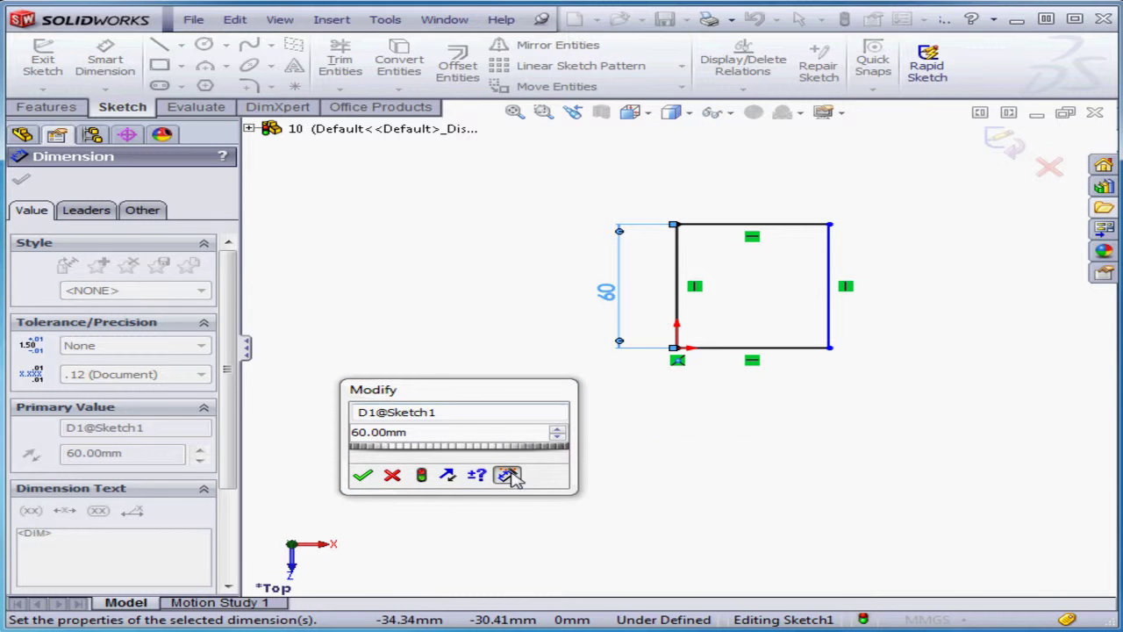
click(365, 476)
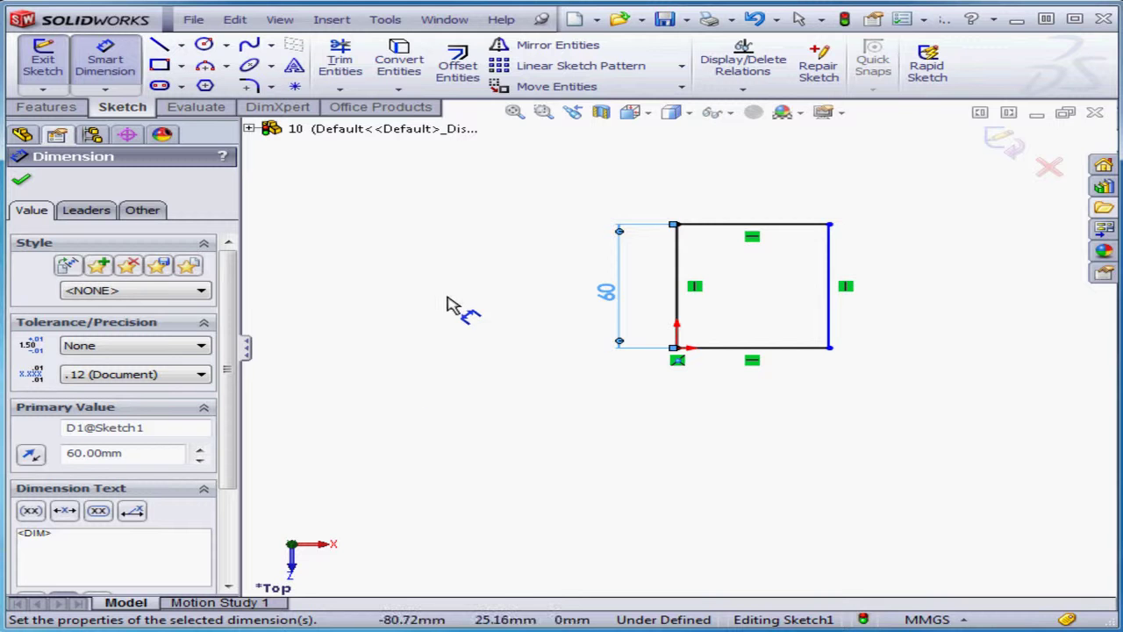
Toggle Input dimension value off and back on in System Options > General.
right_click(449, 303)
click(513, 95)
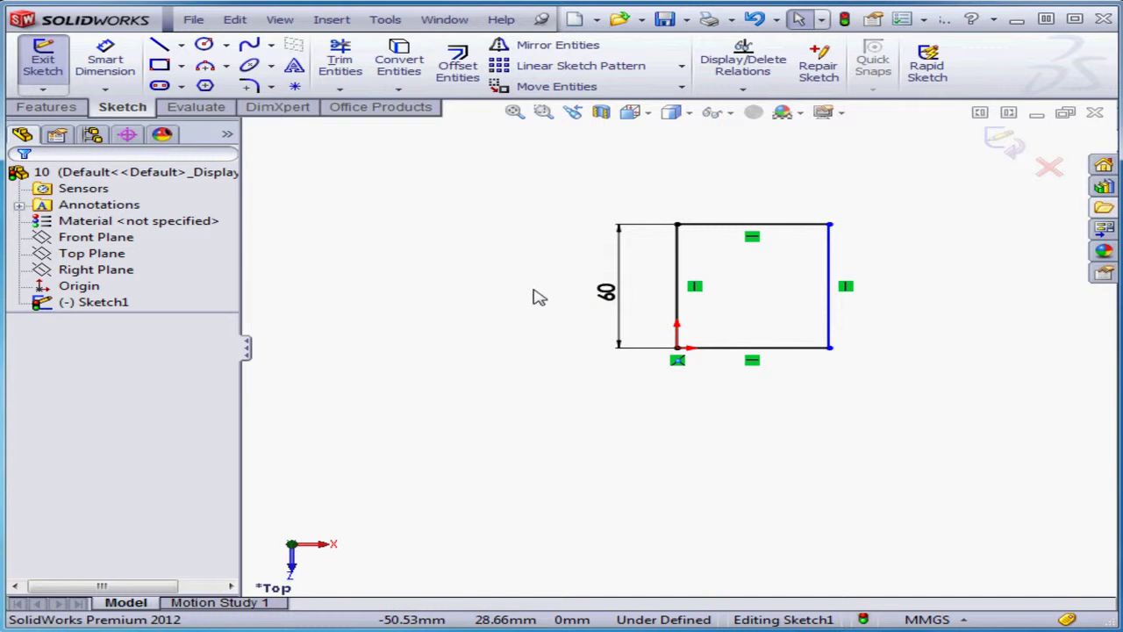
click(924, 19)
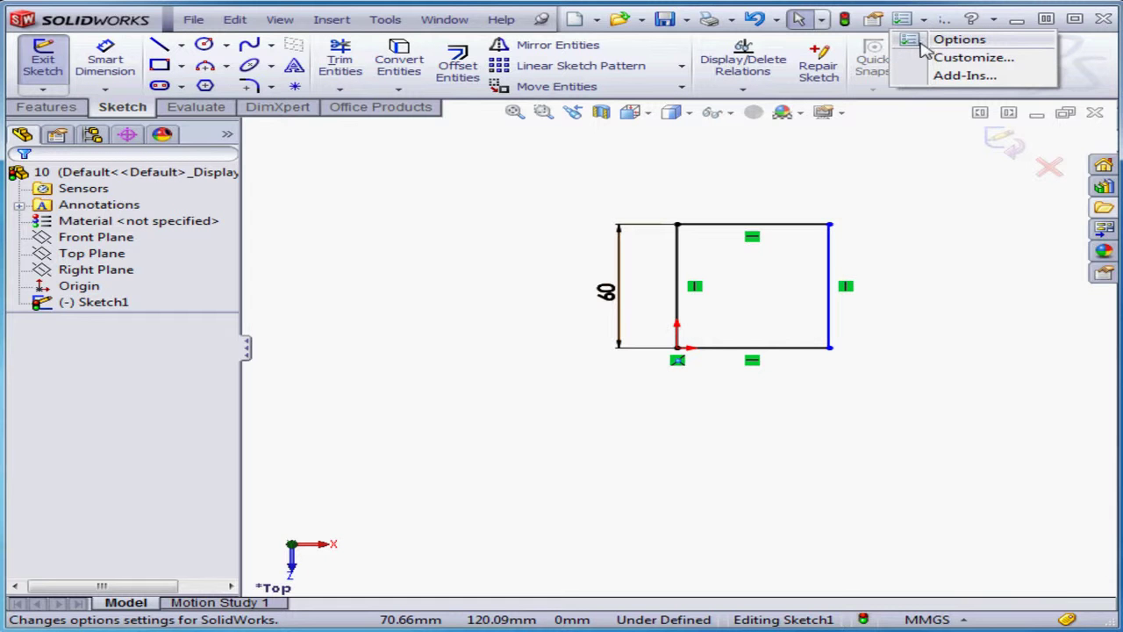
click(930, 41)
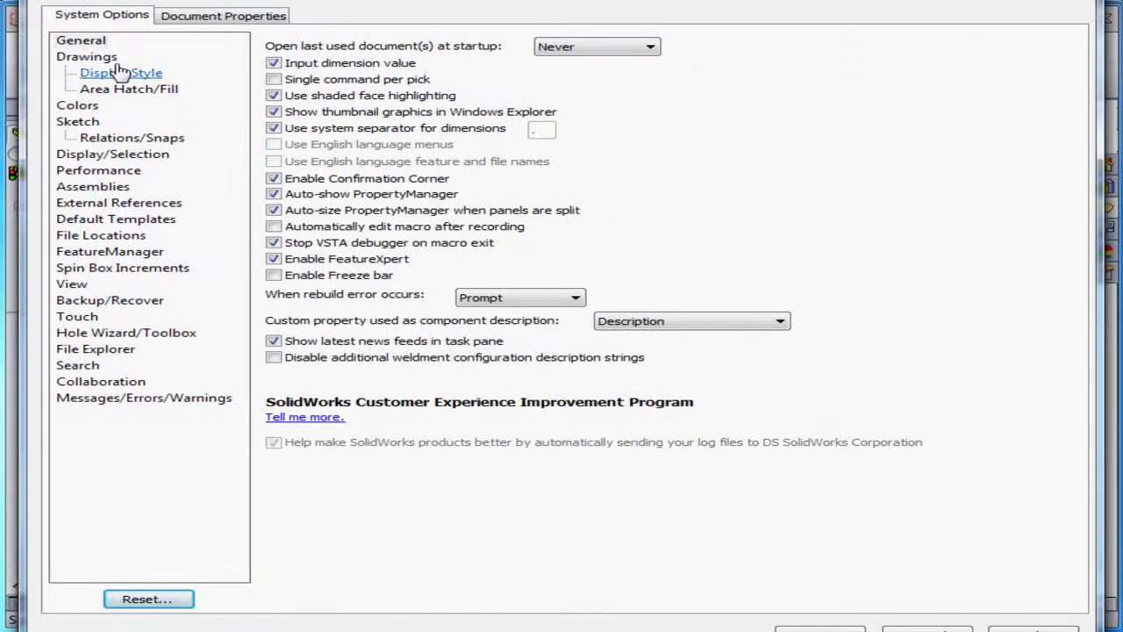
click(96, 42)
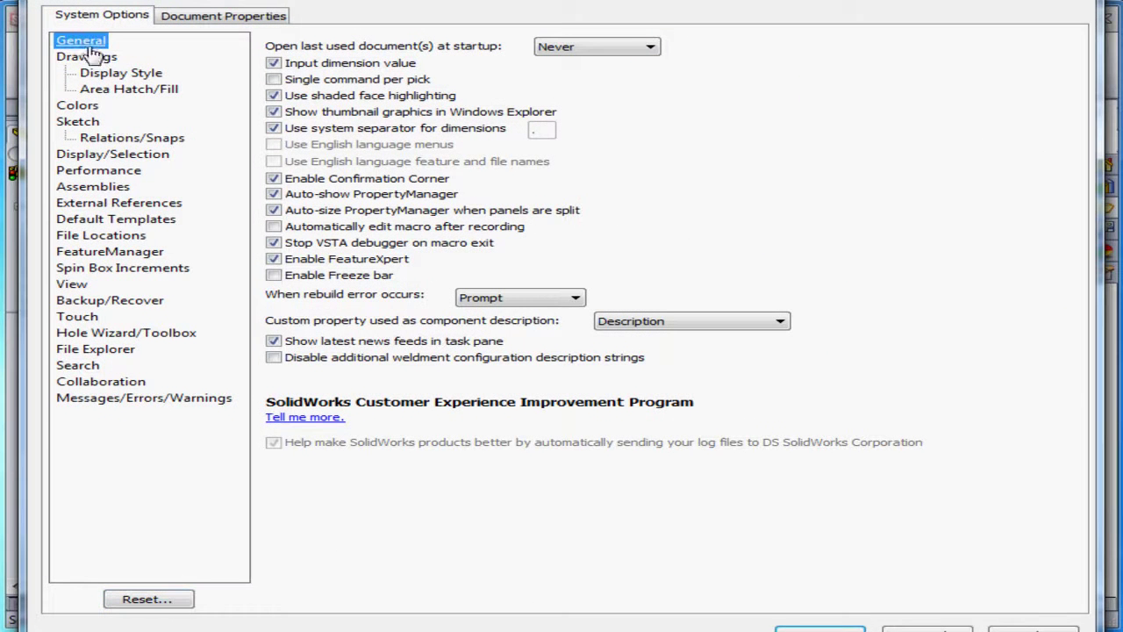
click(273, 64)
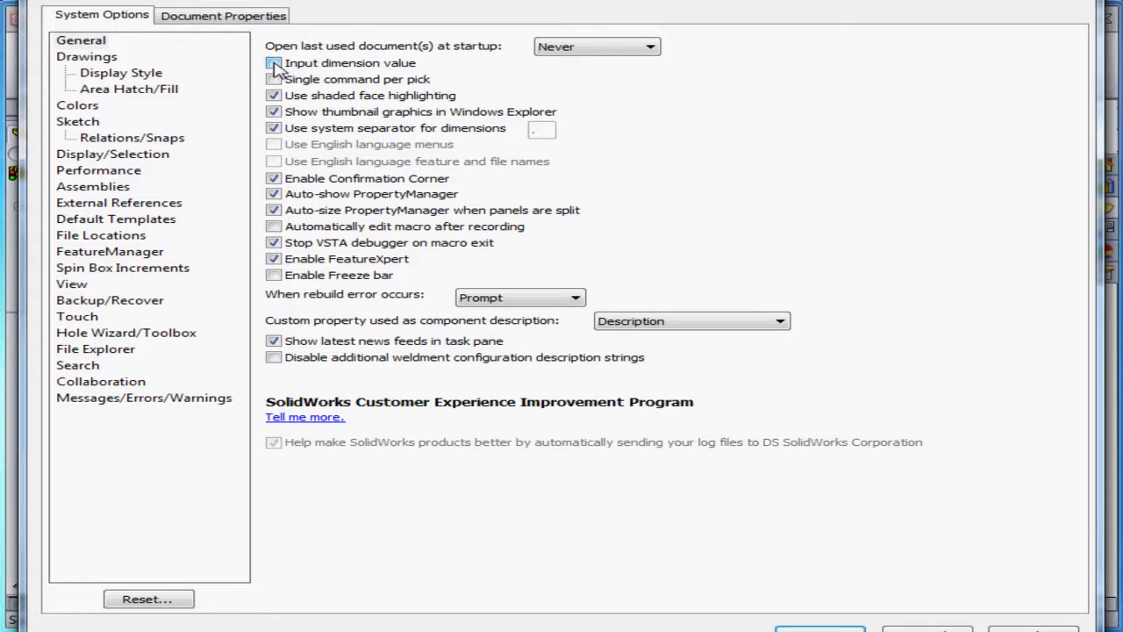
click(274, 63)
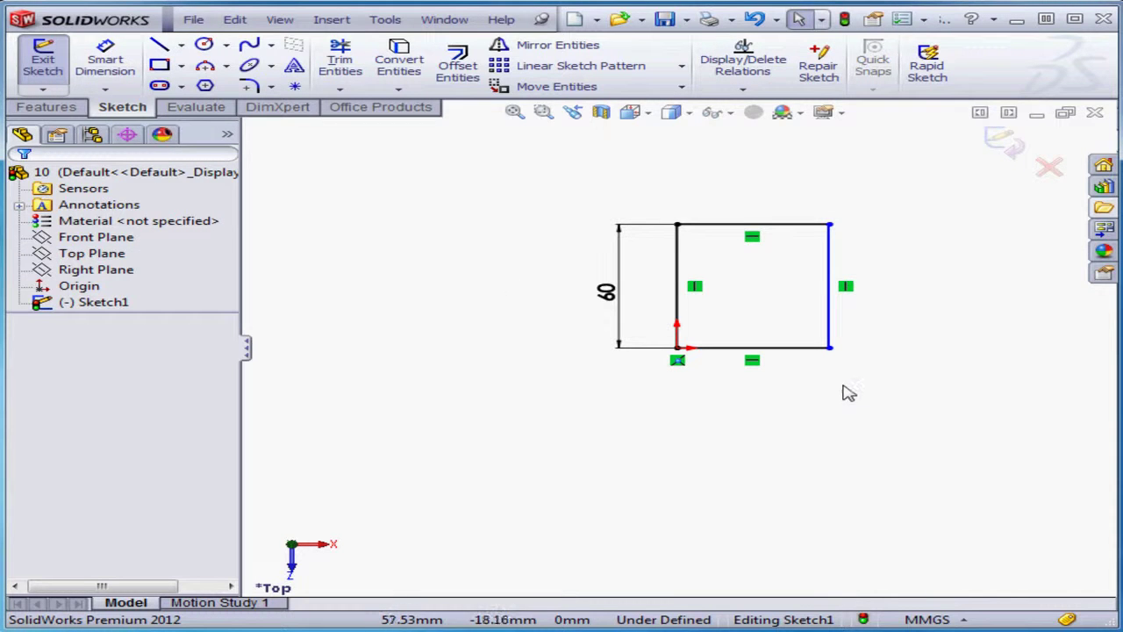
Drag the bottom-right corner to widen the rectangle to about 81 mm, then select Sketch1 in the tree.
drag(834, 350, 885, 351)
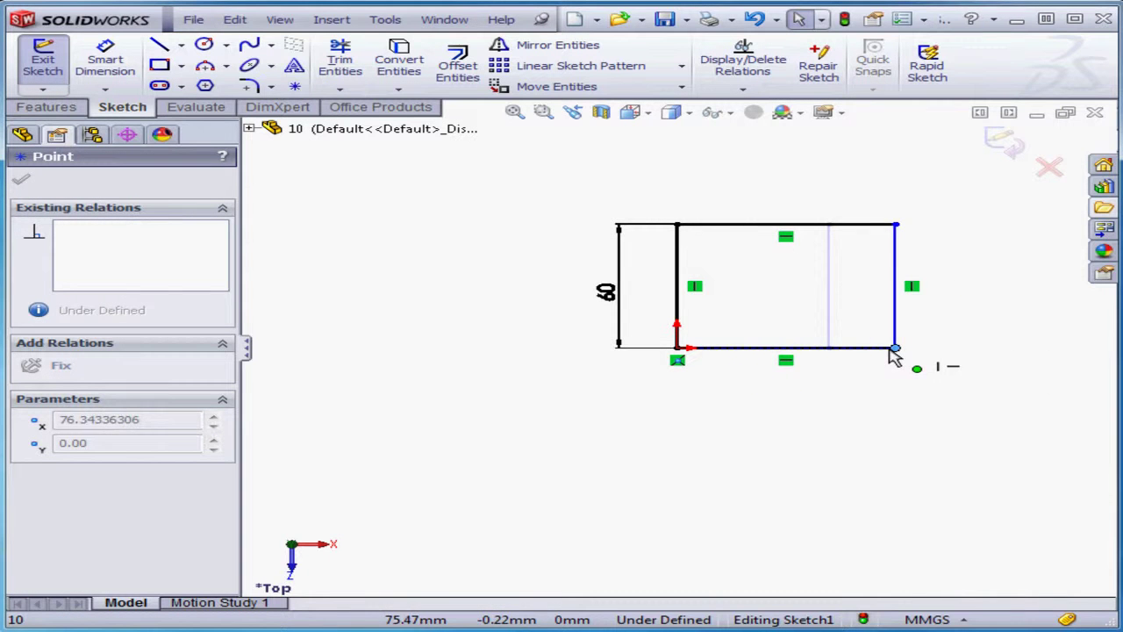
mouse_move(893, 356)
mouse_down()
mouse_move(927, 359)
mouse_move(910, 356)
mouse_up()
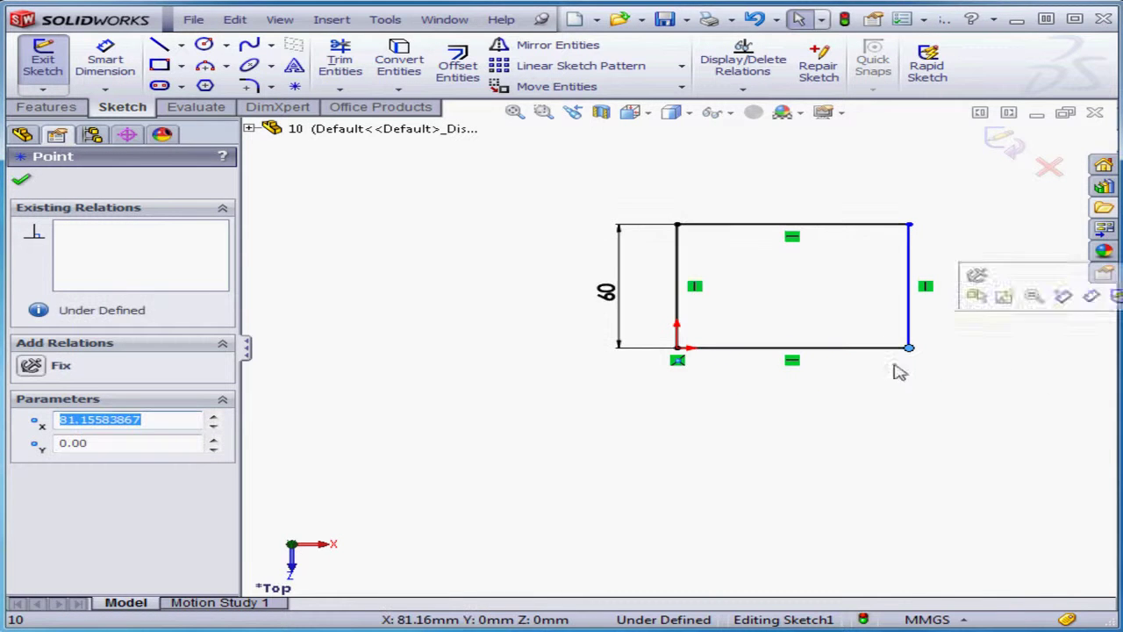
click(21, 179)
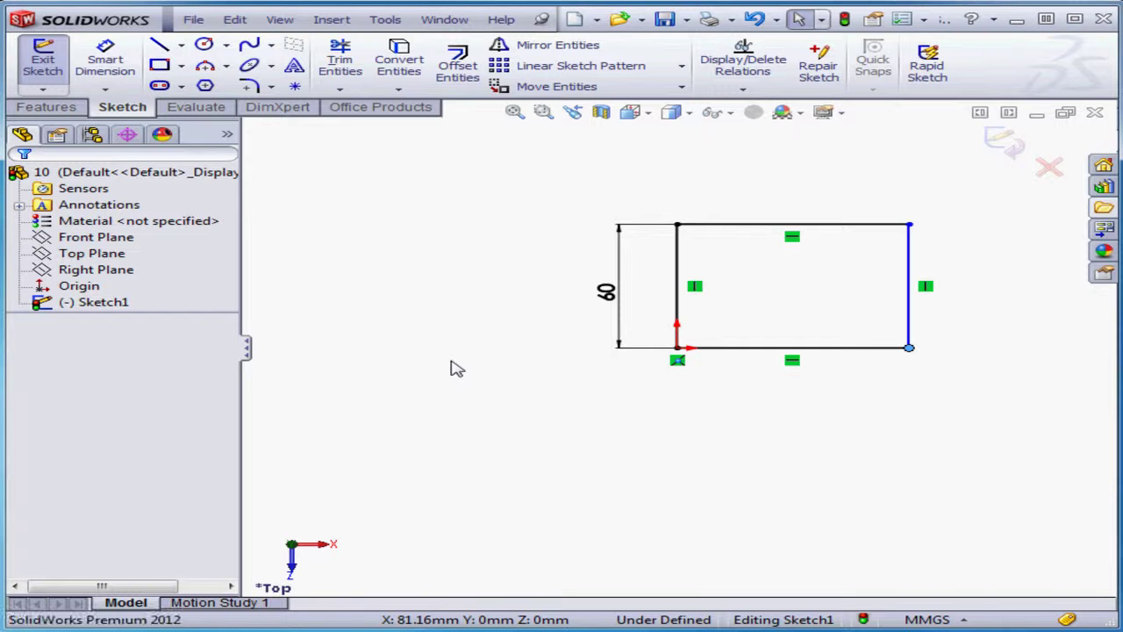
click(78, 307)
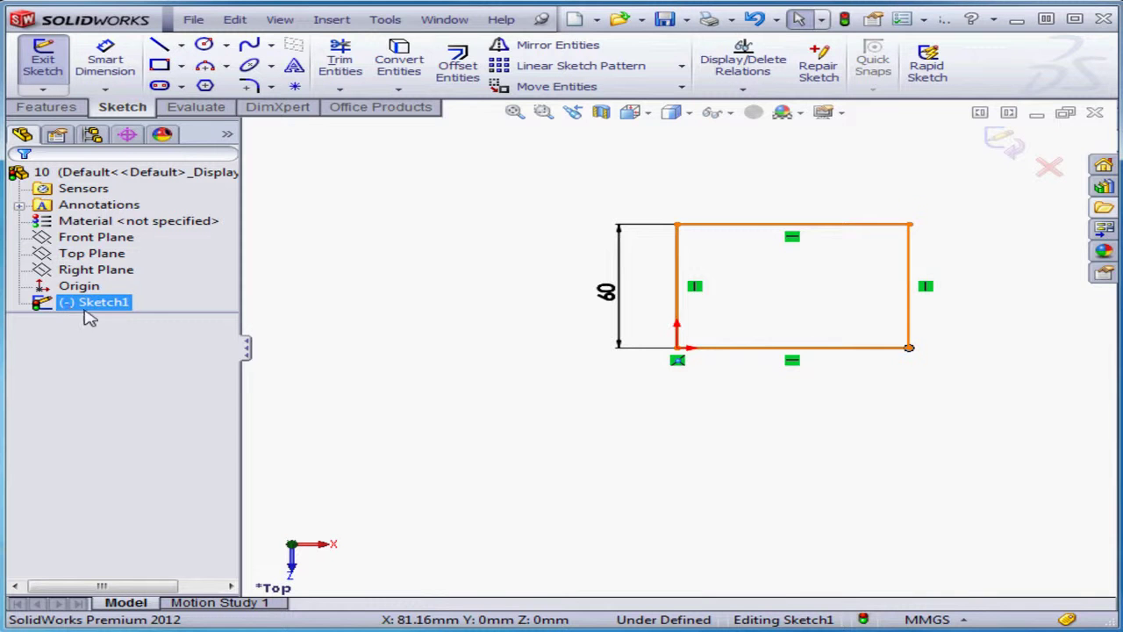
click(100, 313)
drag(93, 303, 230, 313)
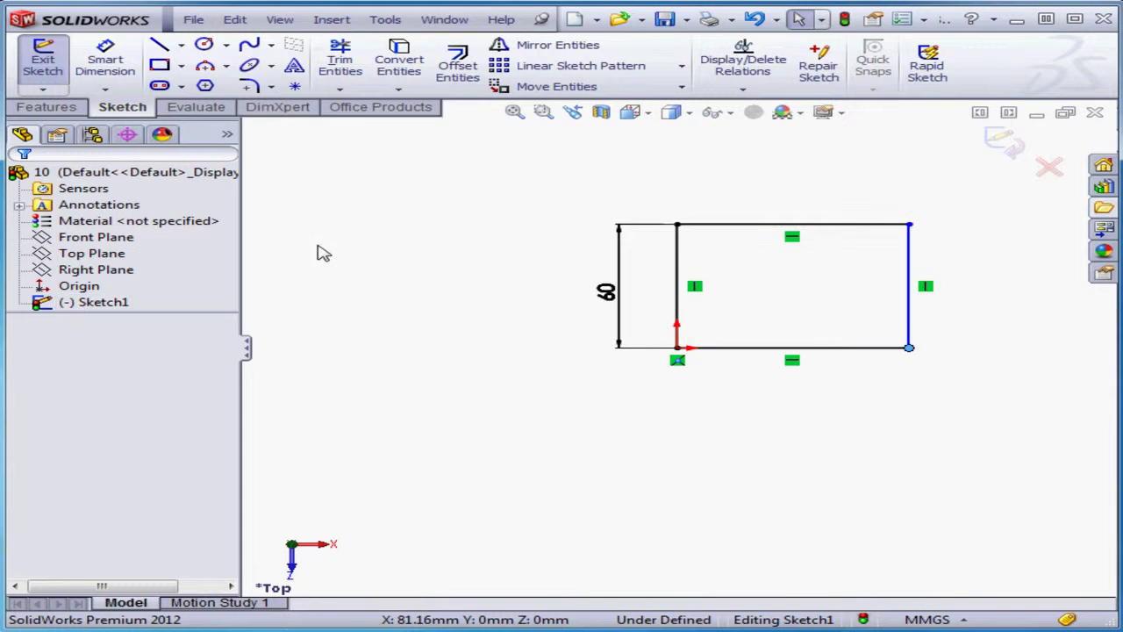
Dimension the rectangle's top edge, corner to corner, as 50 mm.
click(109, 75)
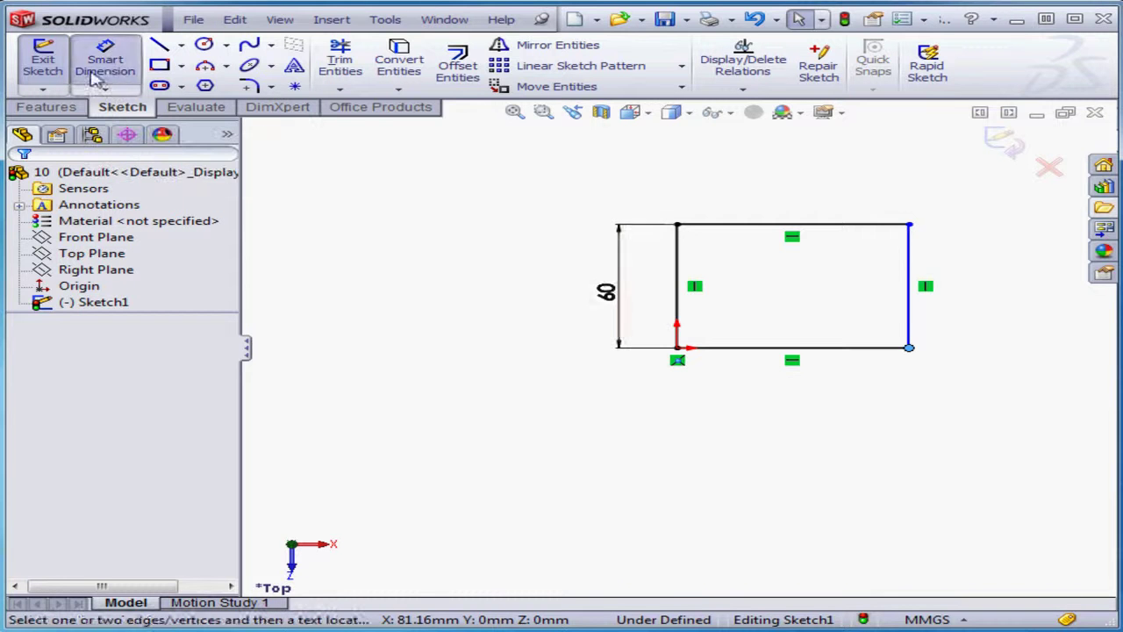
click(676, 224)
click(909, 225)
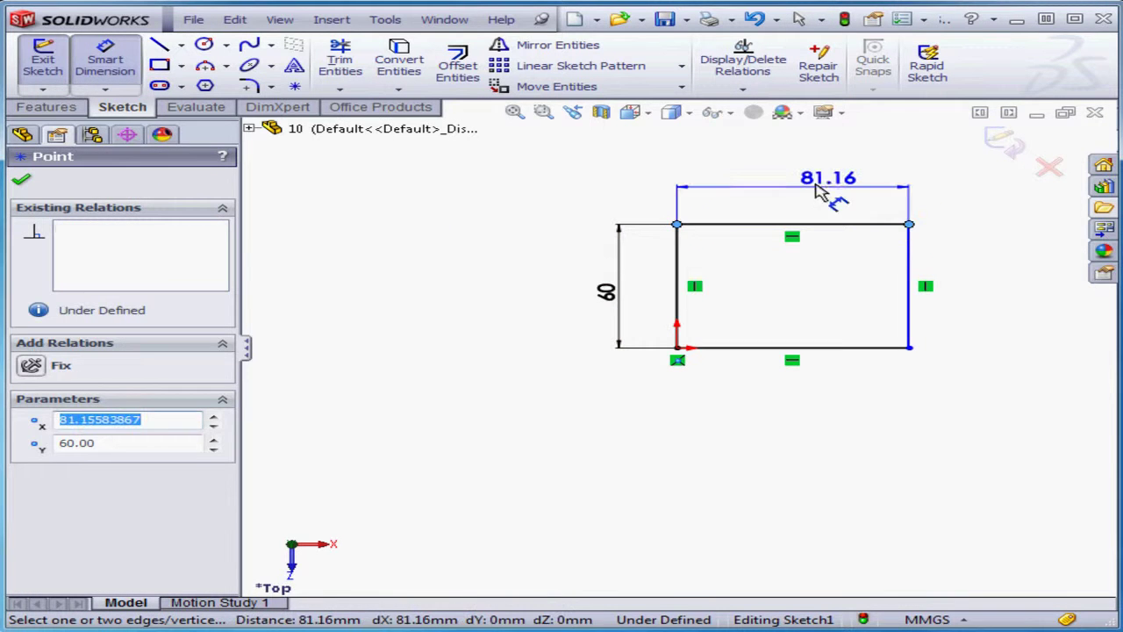
click(807, 201)
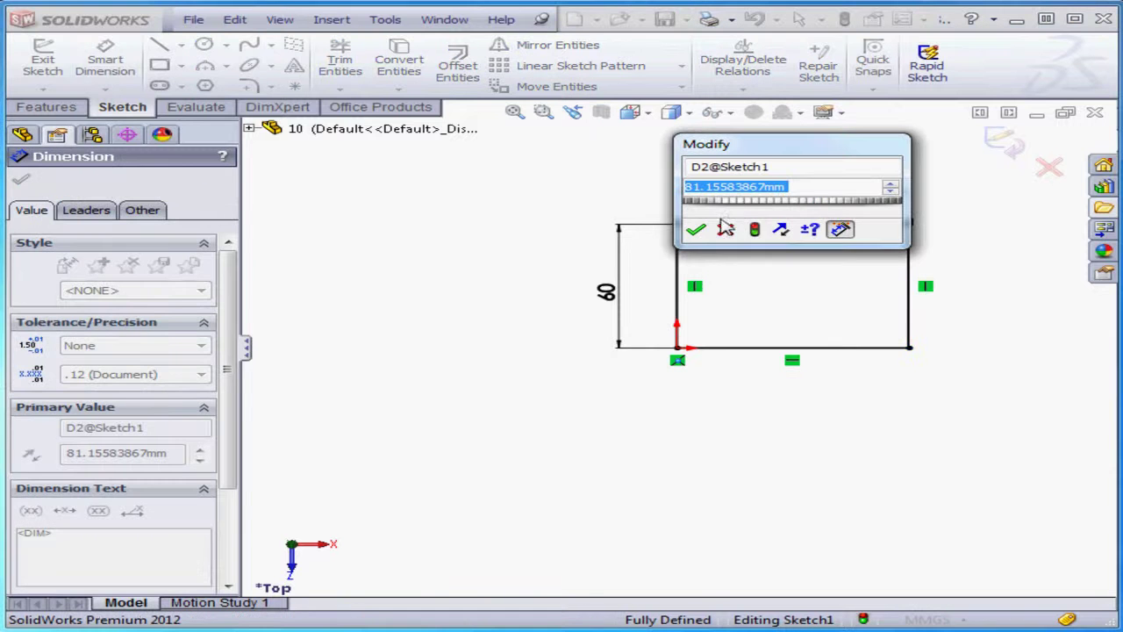
drag(807, 145, 493, 301)
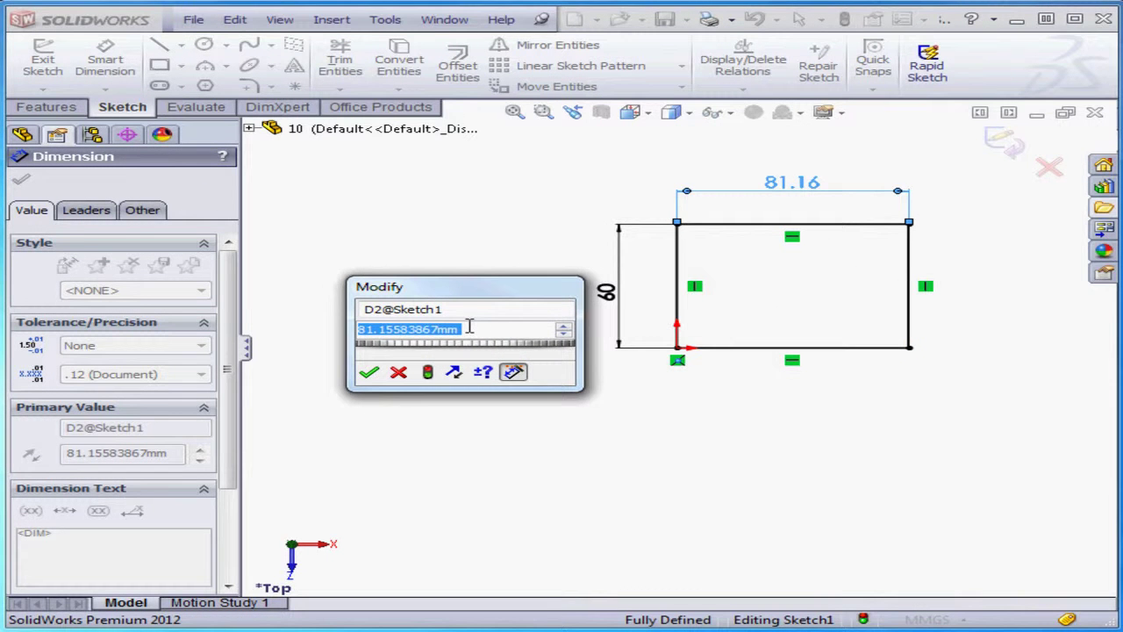
text(50)
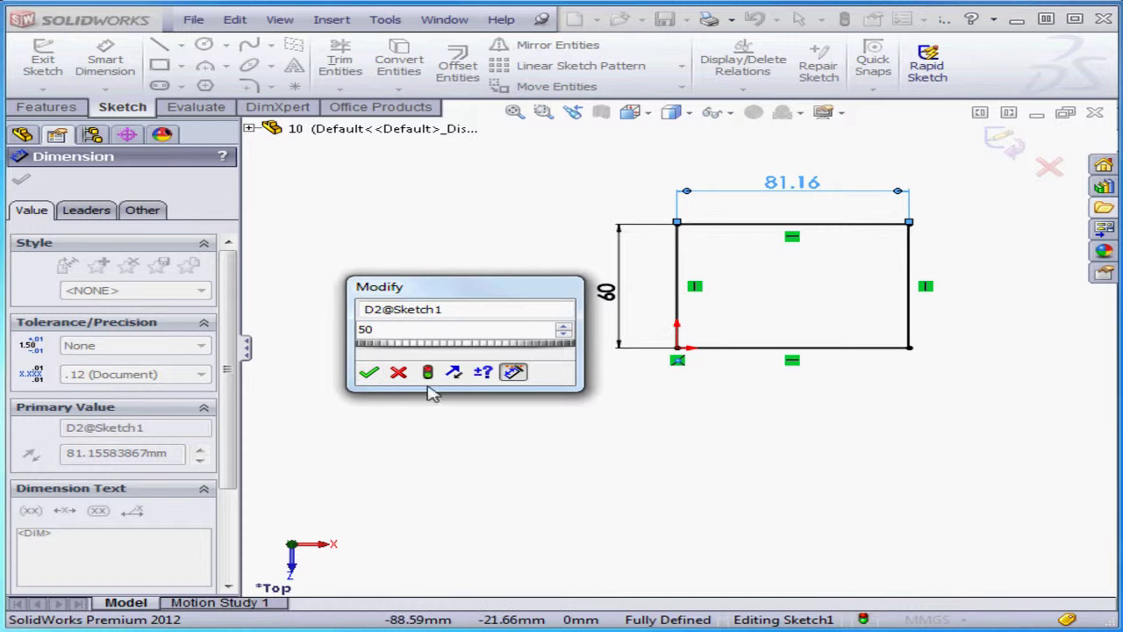
click(370, 374)
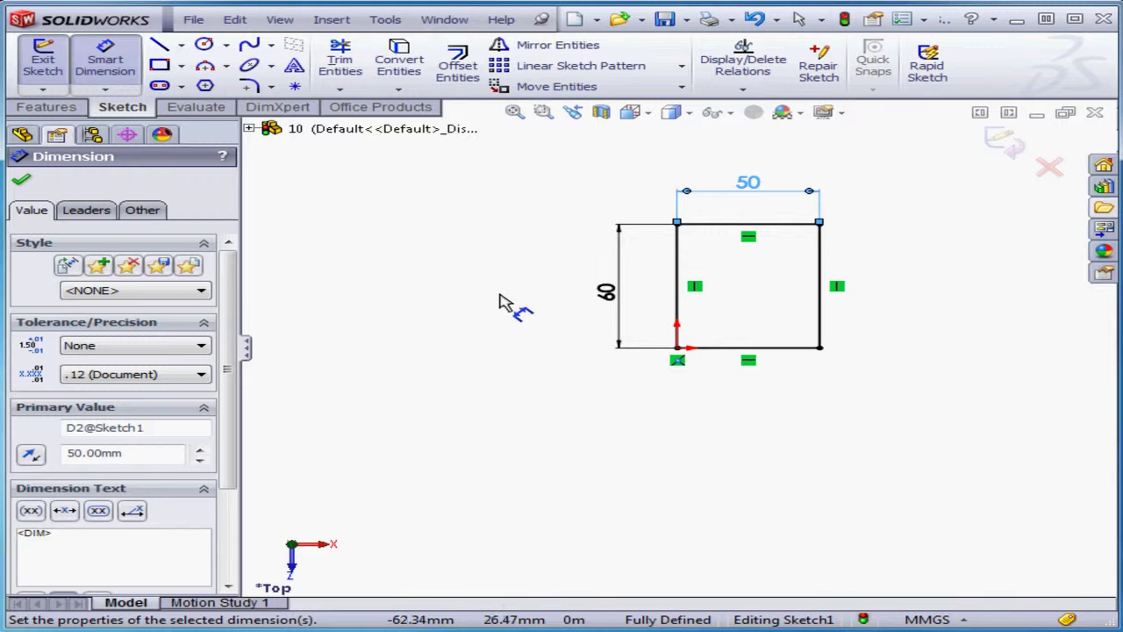
click(21, 179)
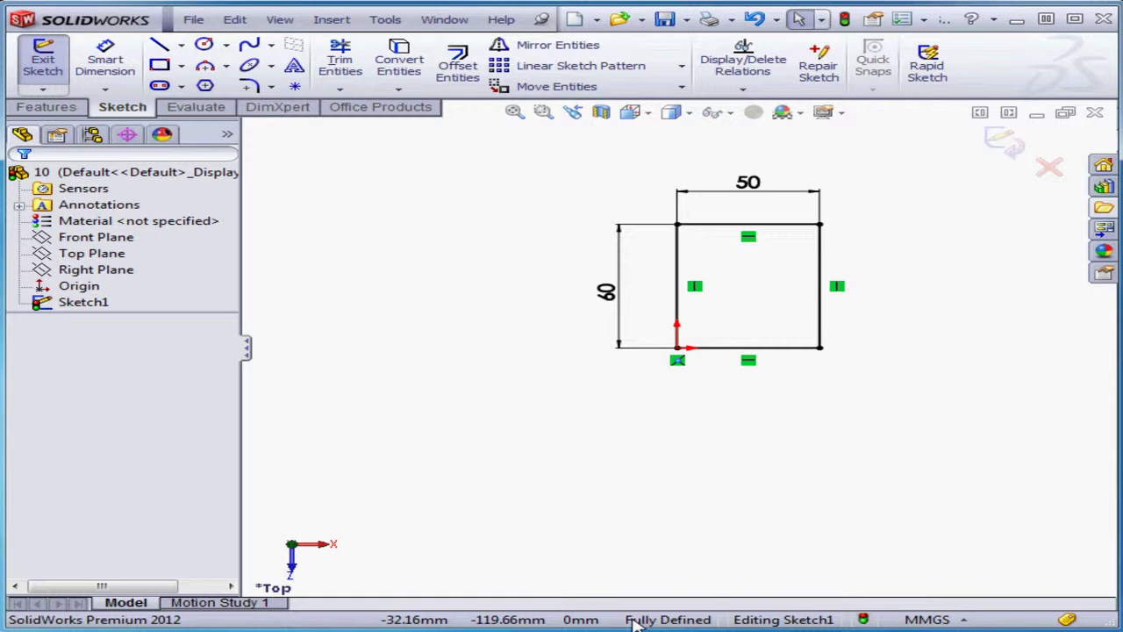
Dimension the rectangle's right side as a 60 mm driven reference dimension.
click(83, 304)
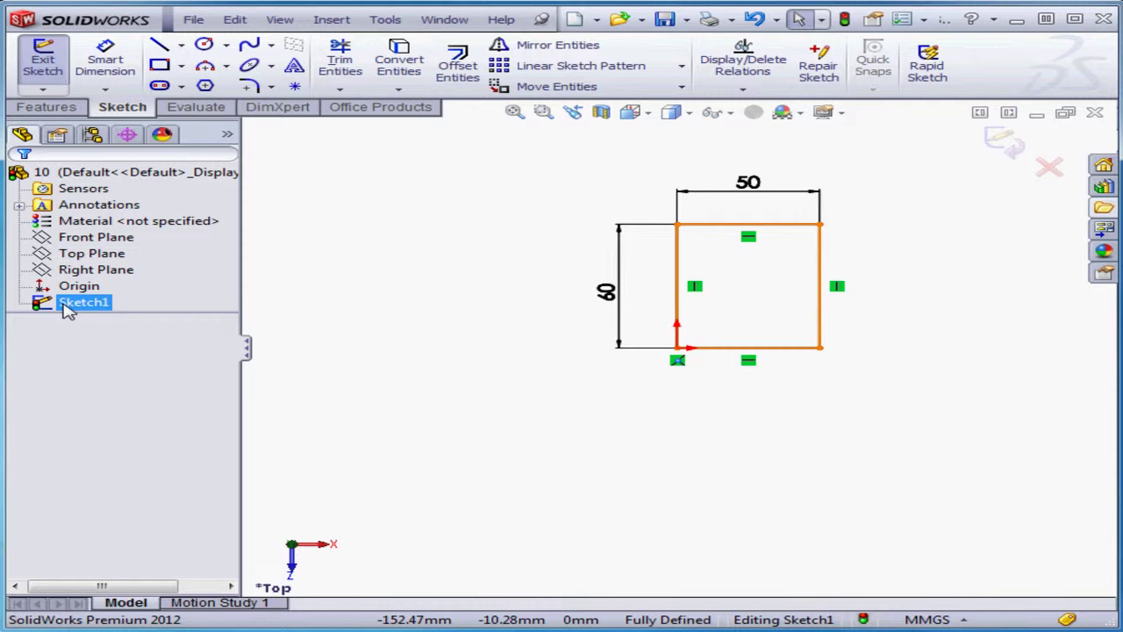
key(Escape)
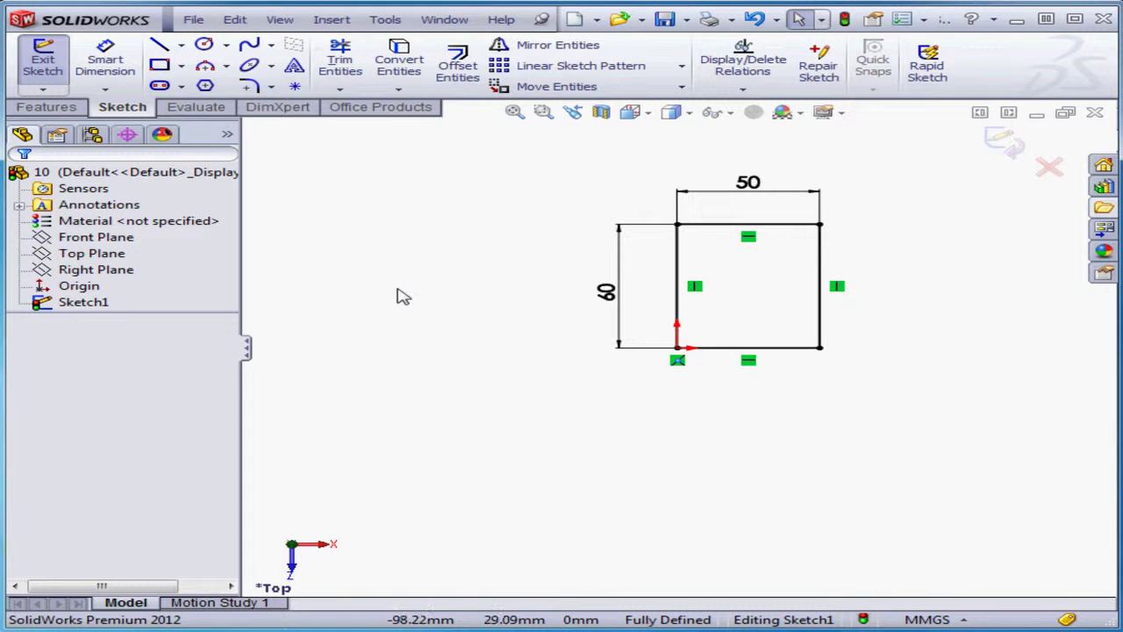
click(105, 64)
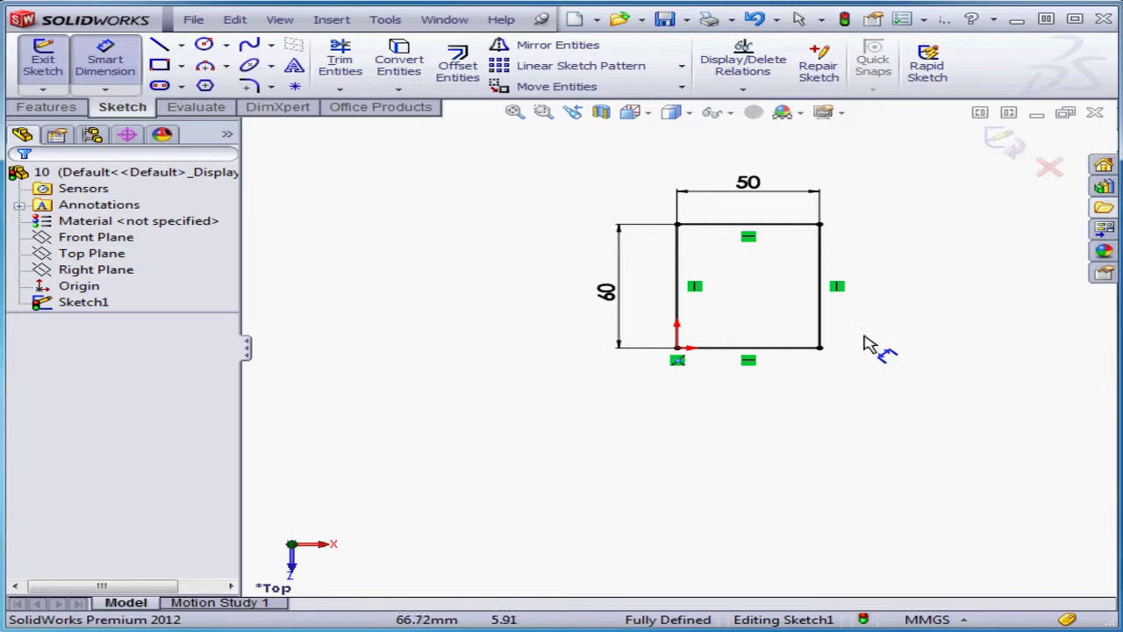
click(820, 332)
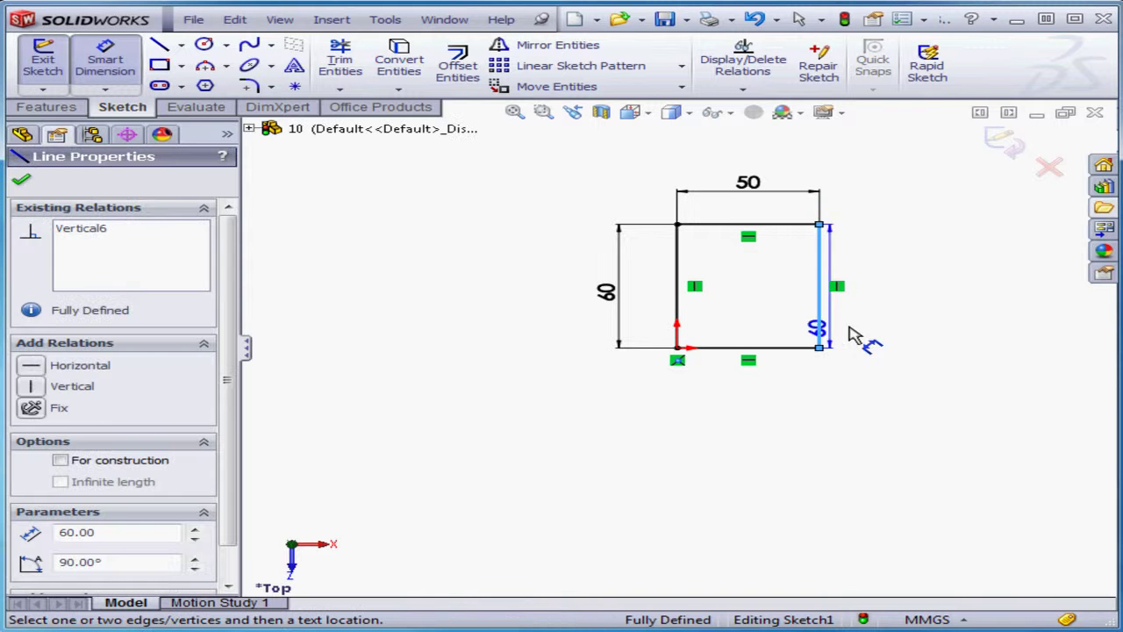
click(899, 311)
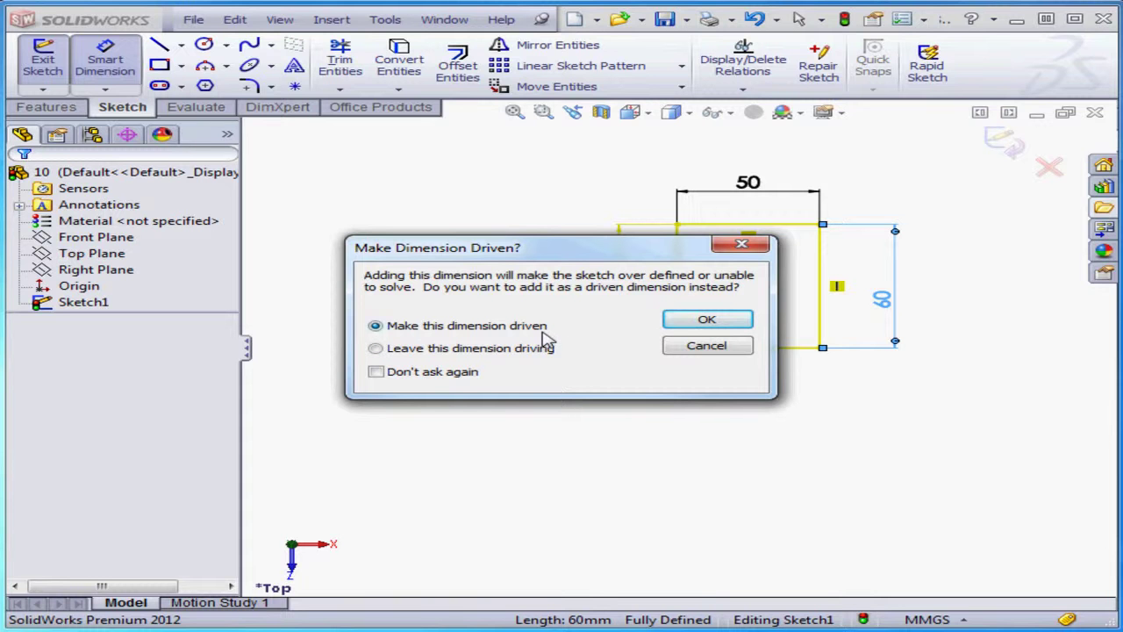
click(707, 320)
right_click(778, 413)
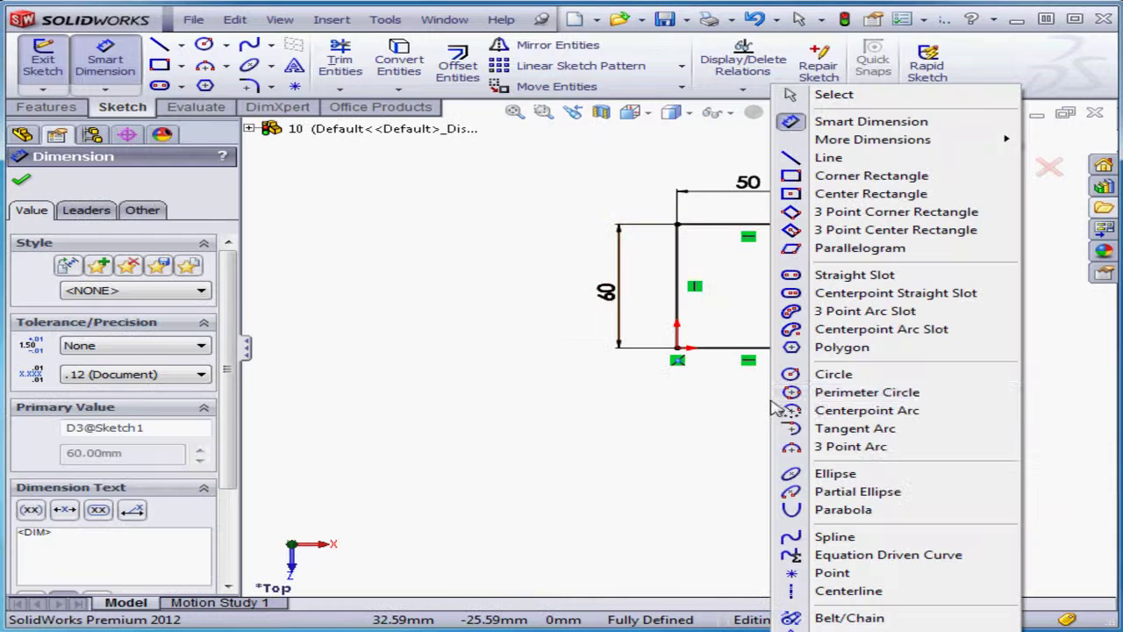
click(789, 94)
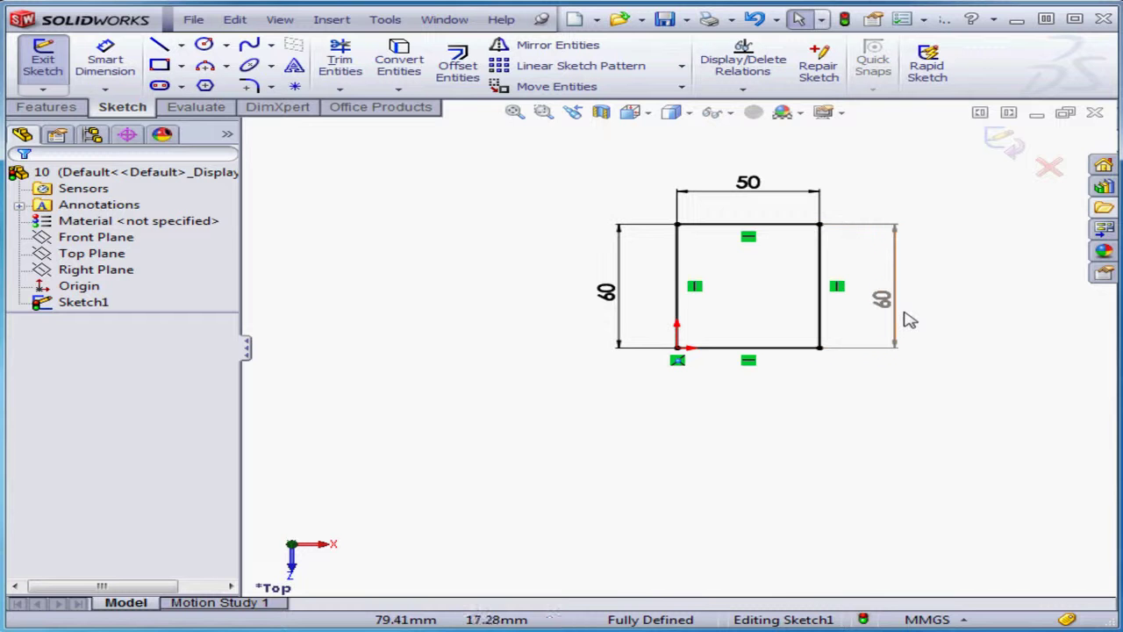
double_click(886, 304)
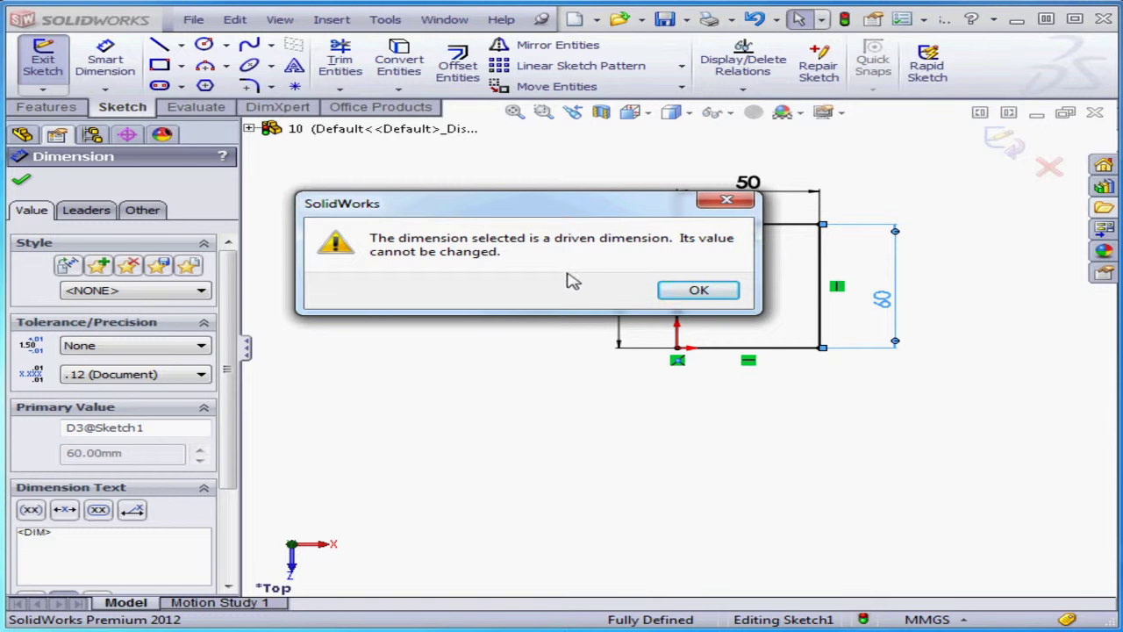
click(686, 292)
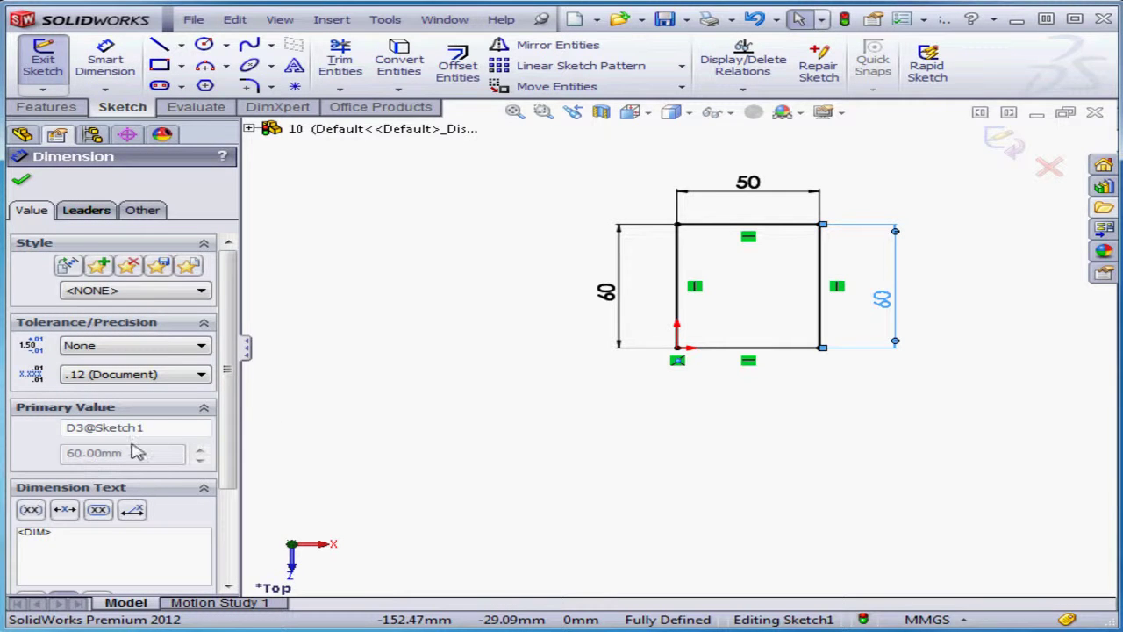
click(21, 178)
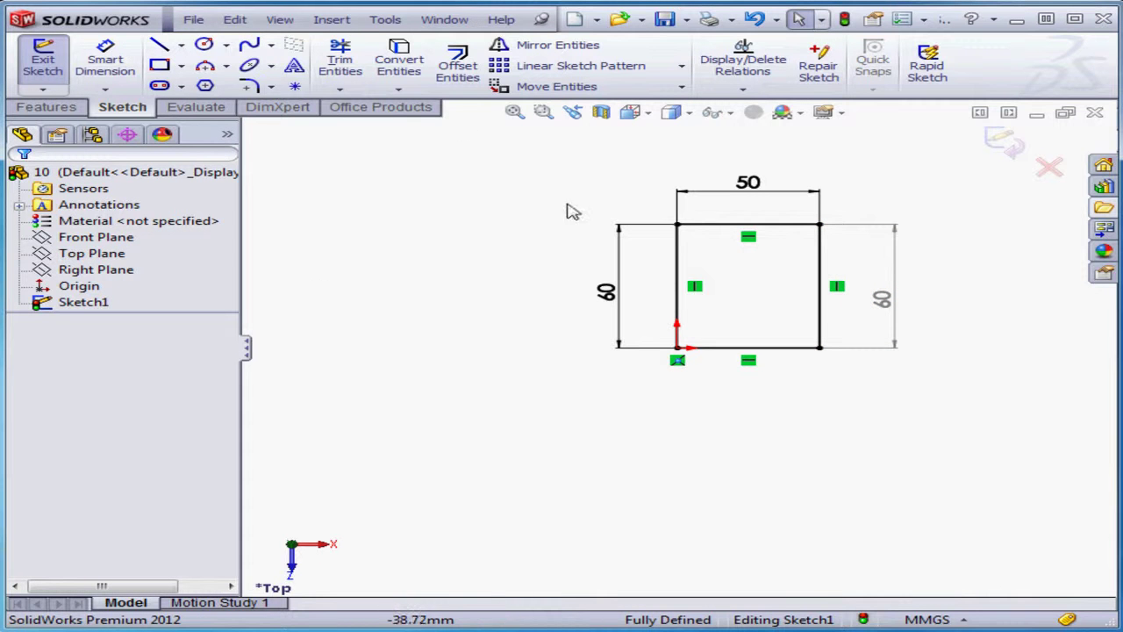
Delete the rectangle and its dimensions, then draw a closed right triangle with a horizontal base.
mouse_move(556, 153)
mouse_down()
mouse_move(859, 373)
mouse_move(945, 404)
mouse_up()
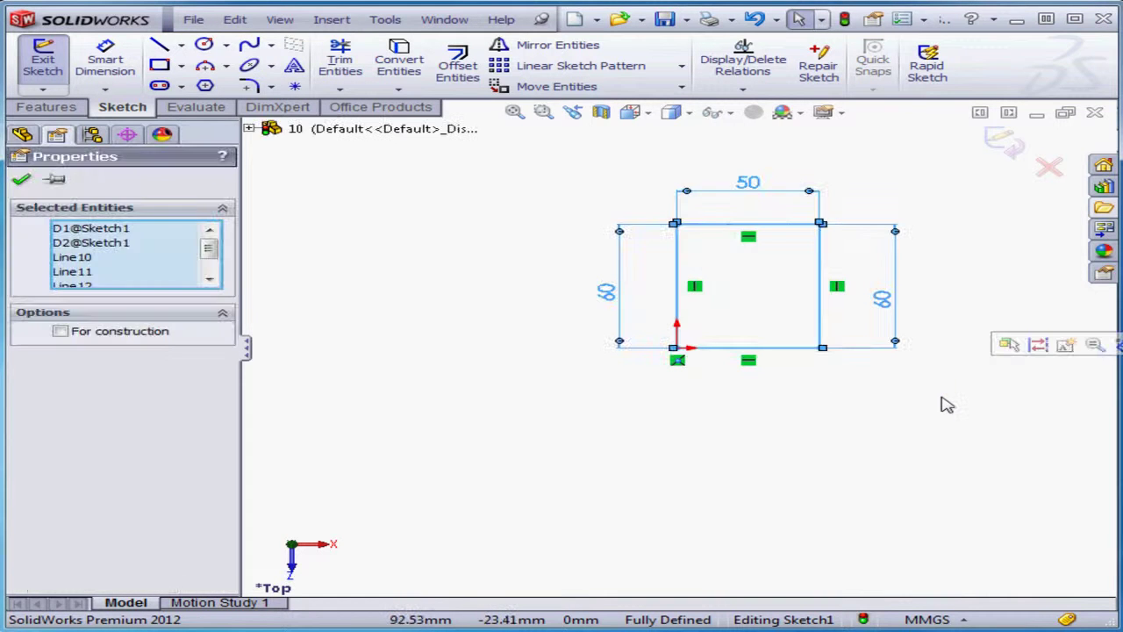
key(Delete)
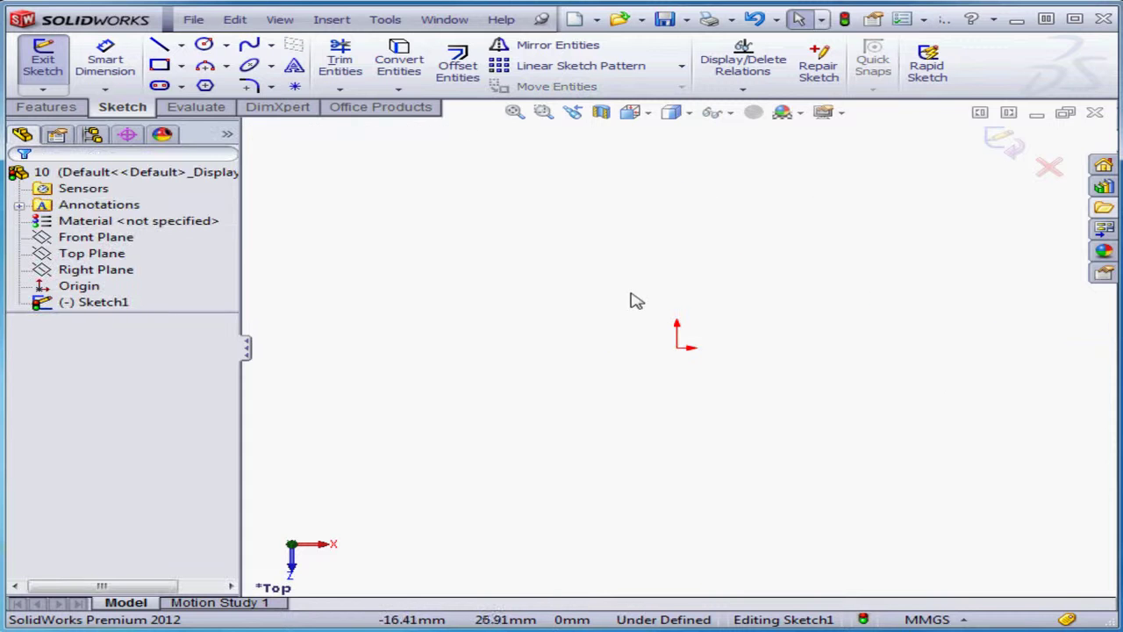
click(160, 47)
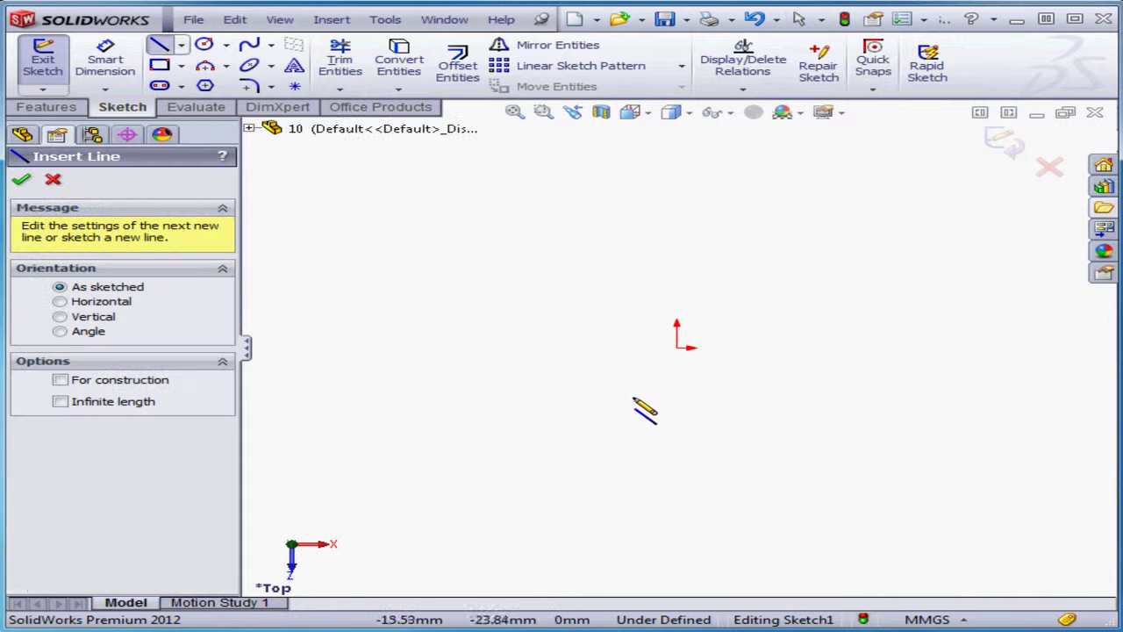
click(611, 501)
click(739, 502)
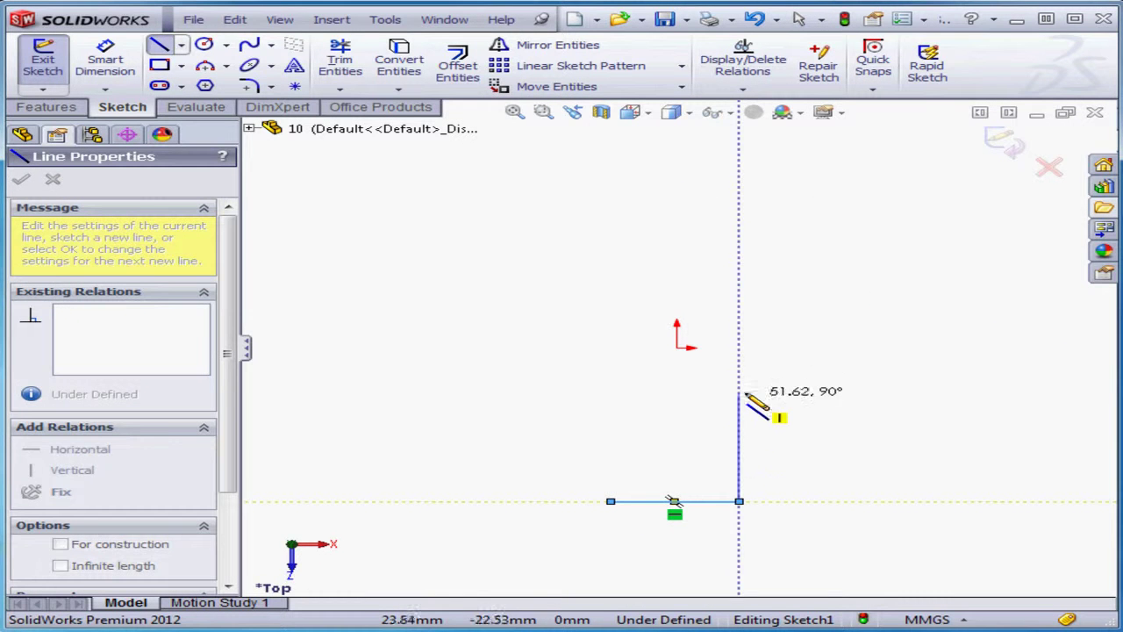
click(739, 382)
click(611, 502)
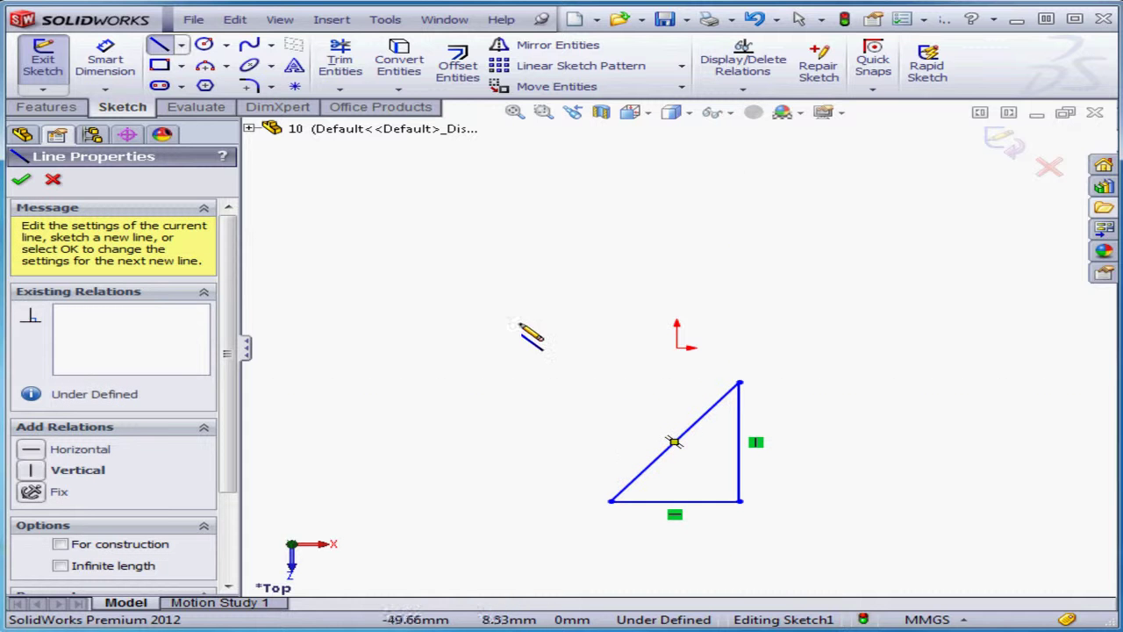
Give the triangle a 40 mm base dimension and a 30 mm vertical-side dimension.
click(113, 59)
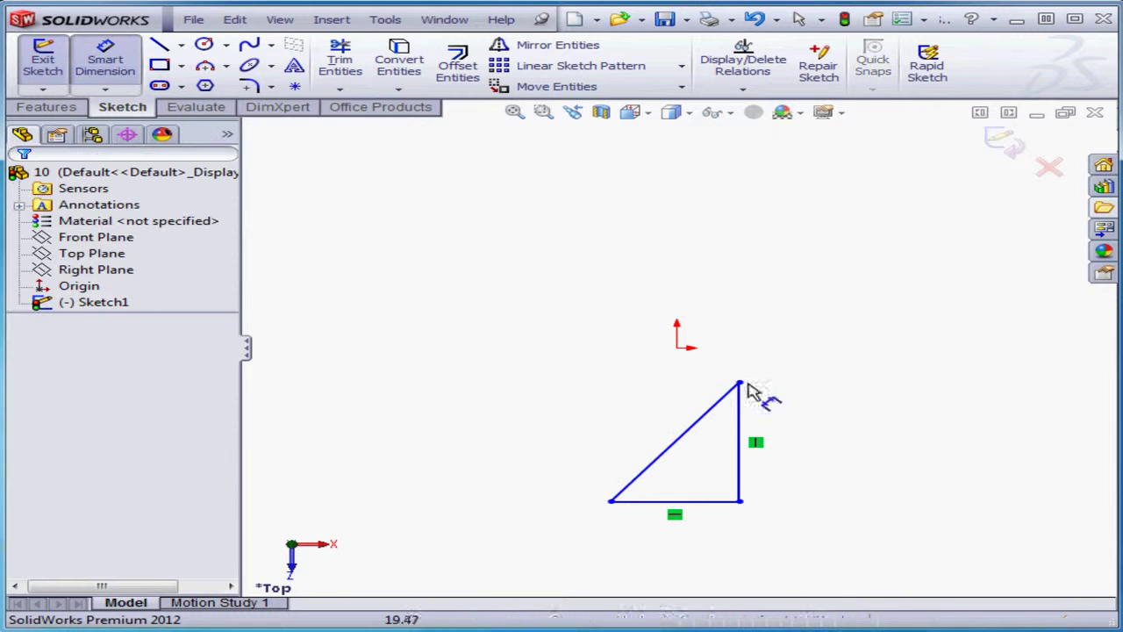
click(712, 507)
click(756, 548)
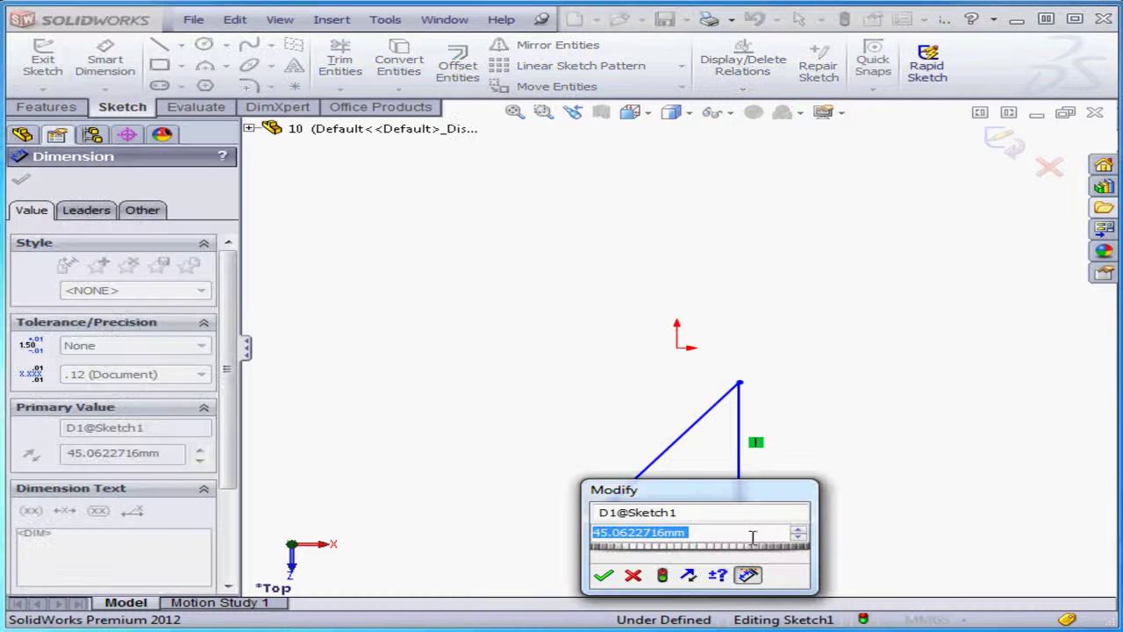
text(40)
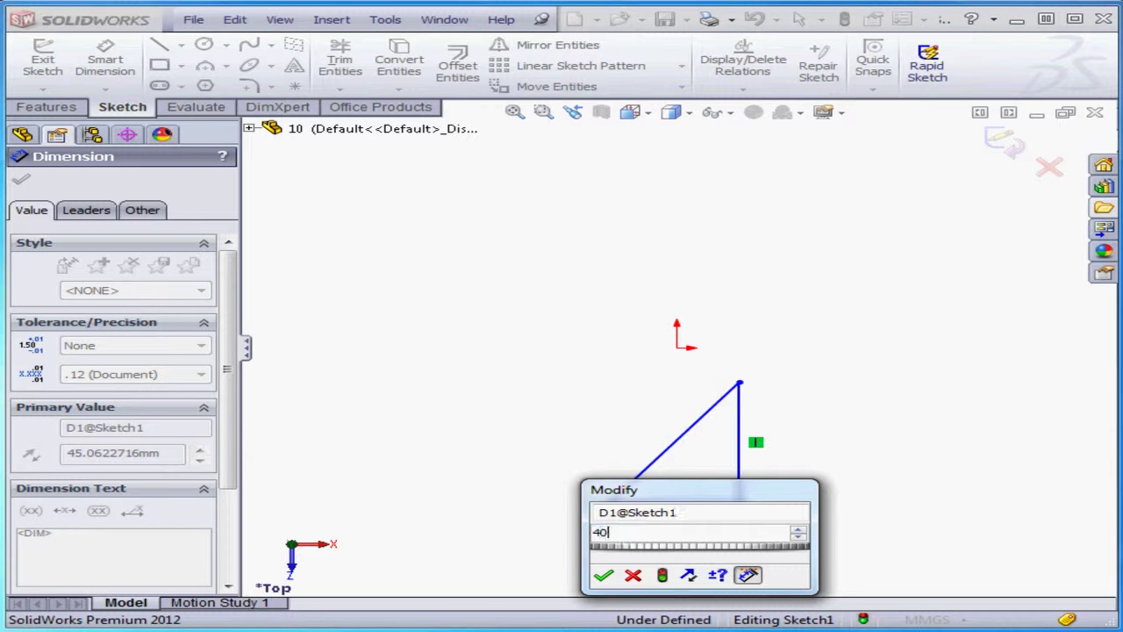
click(603, 574)
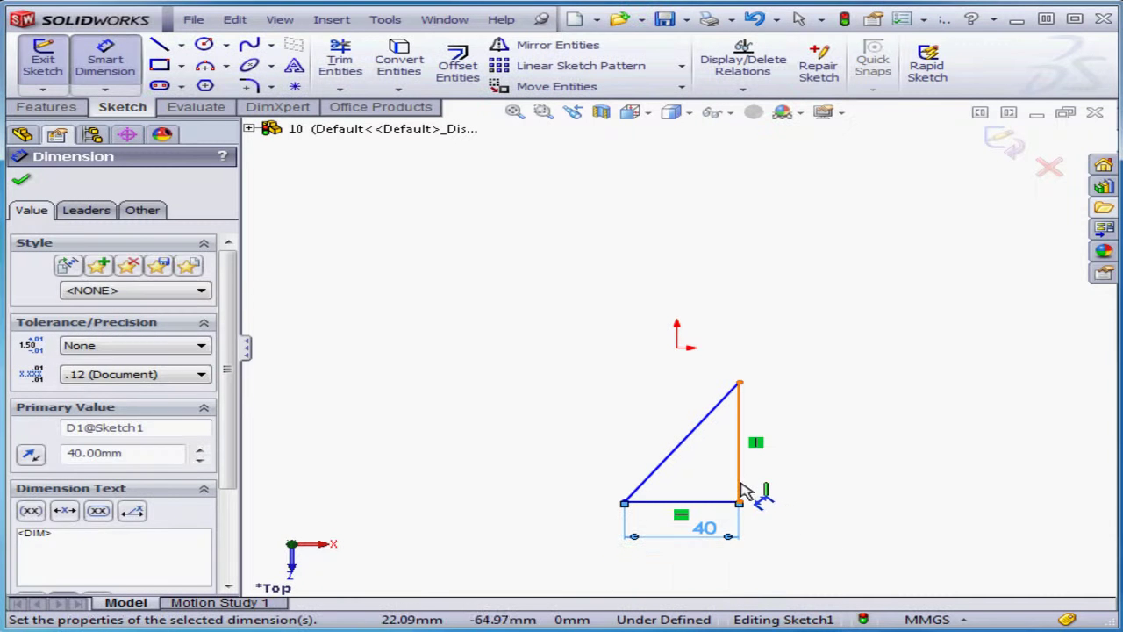
click(741, 489)
click(784, 488)
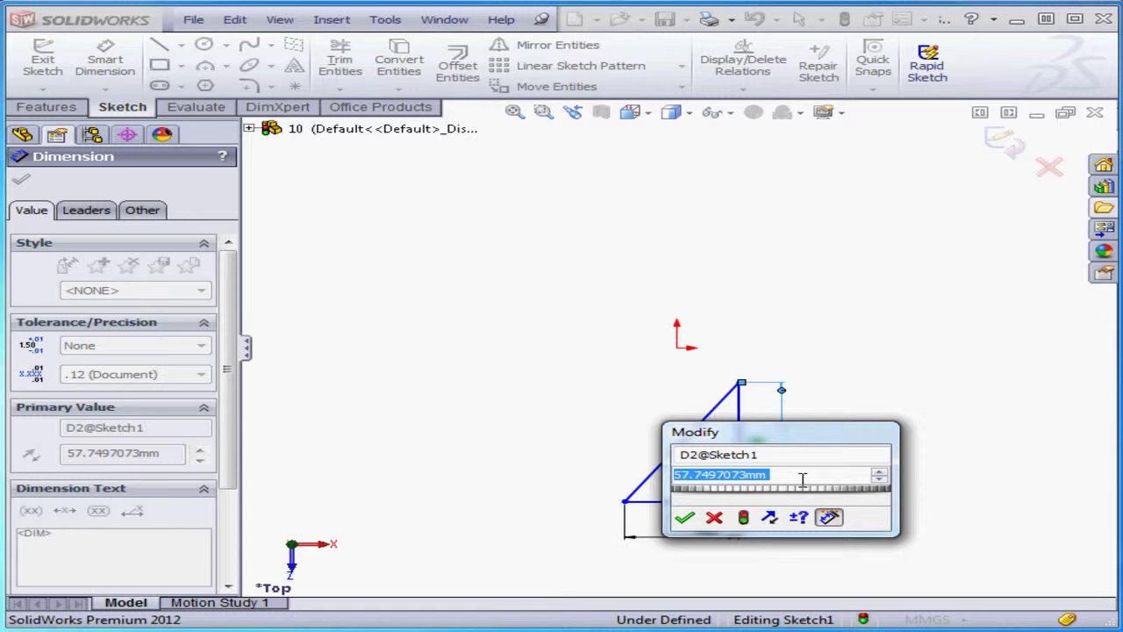
text(60)
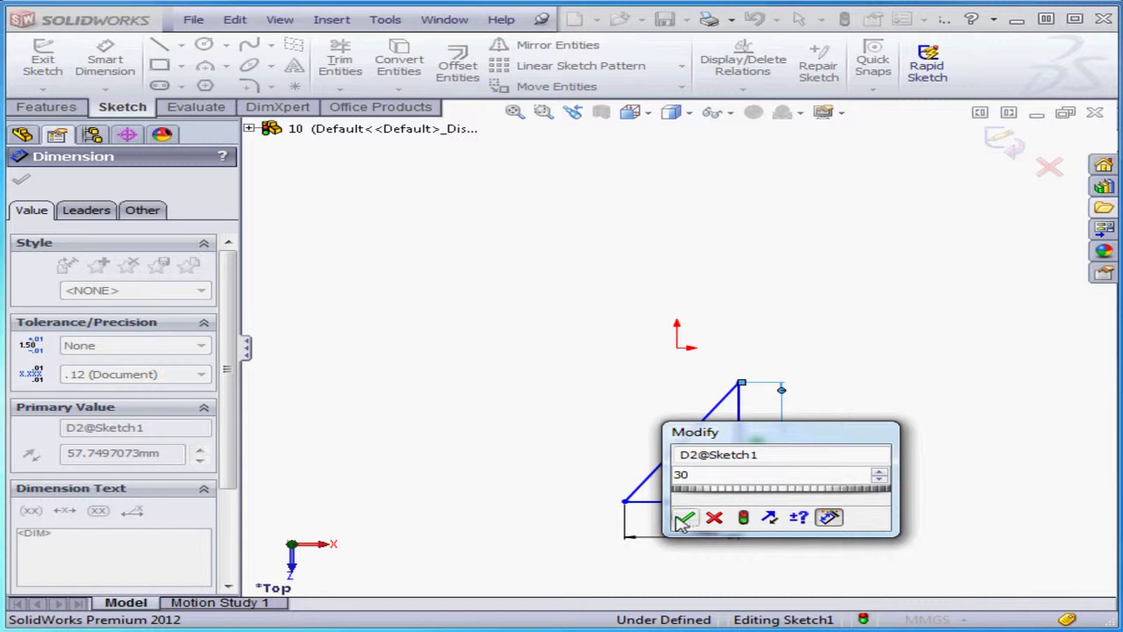
click(684, 516)
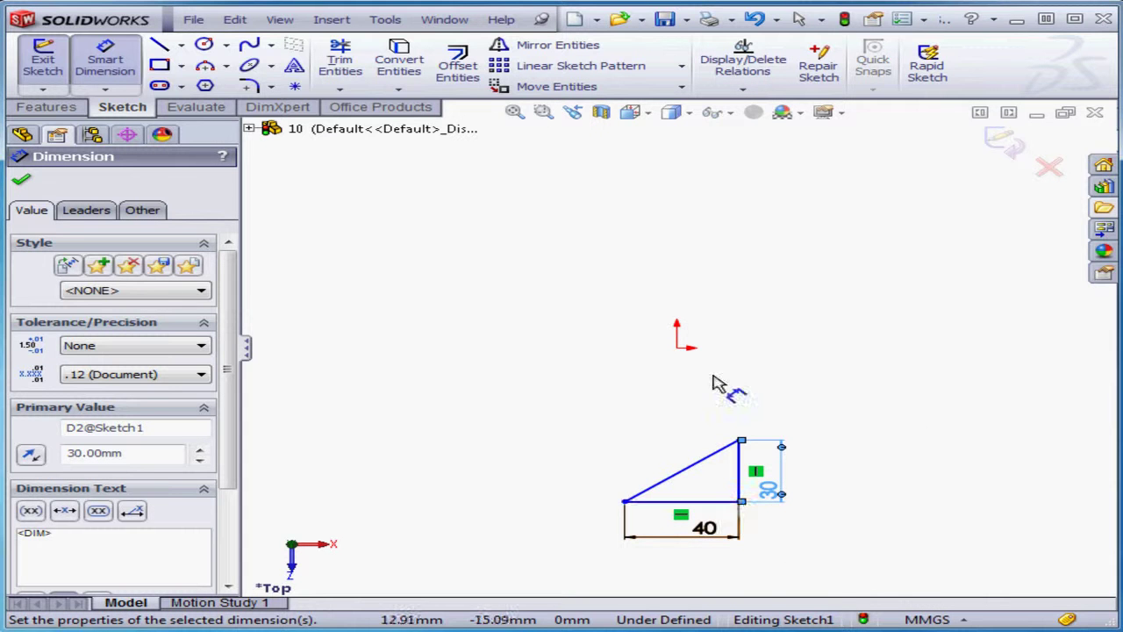
Move the triangle up and left, then add a Fix relation to its bottom-right right-angle corner.
click(21, 179)
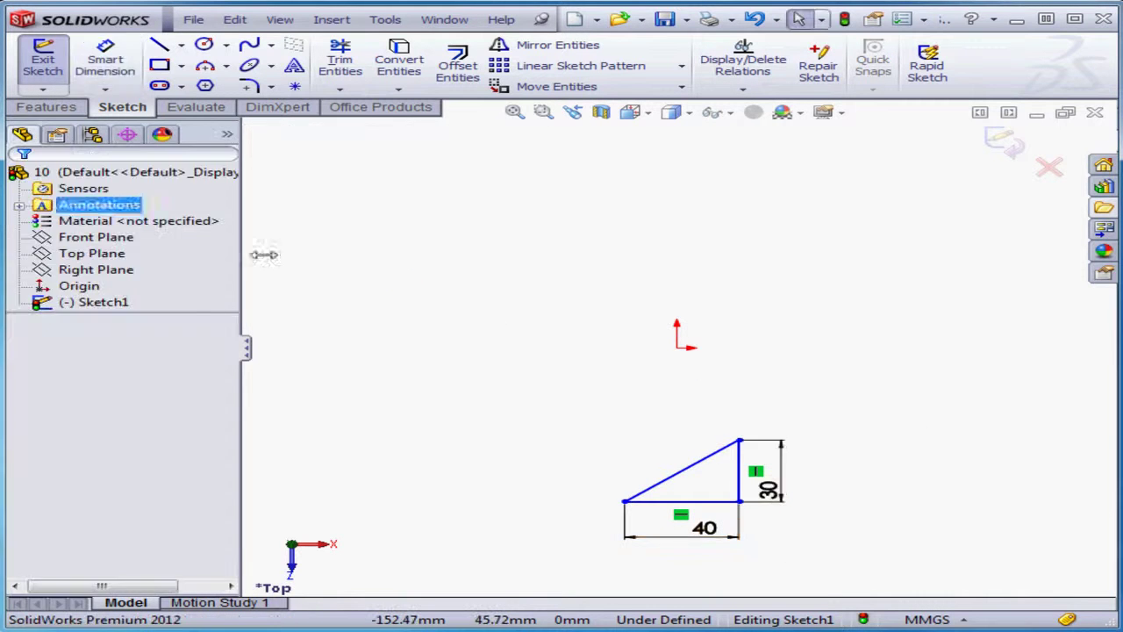
drag(740, 441, 588, 247)
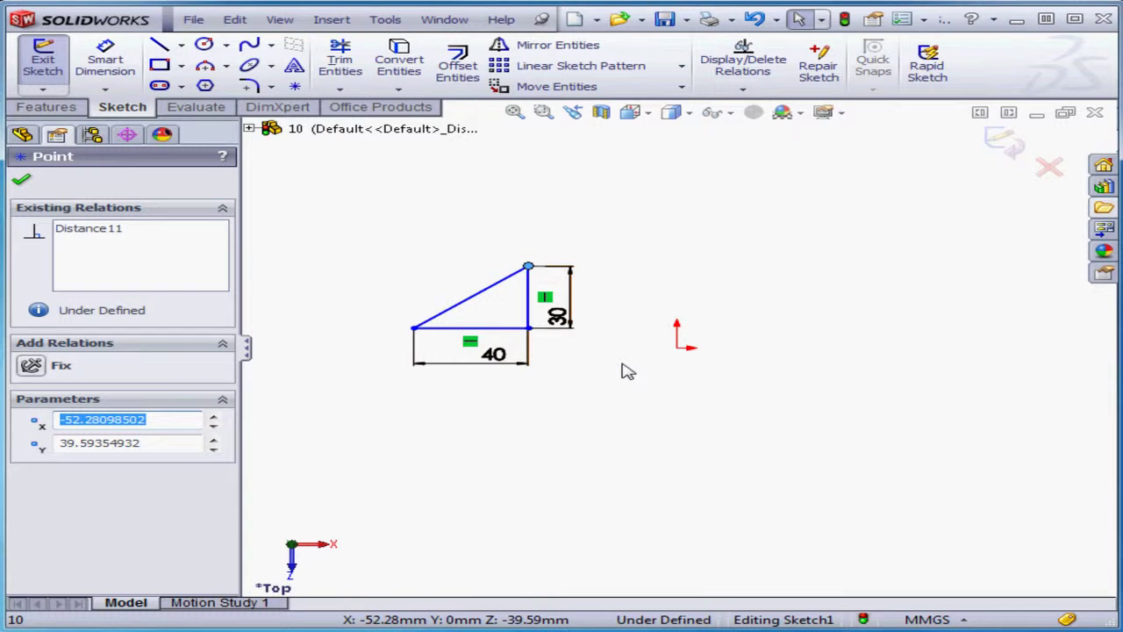
click(532, 330)
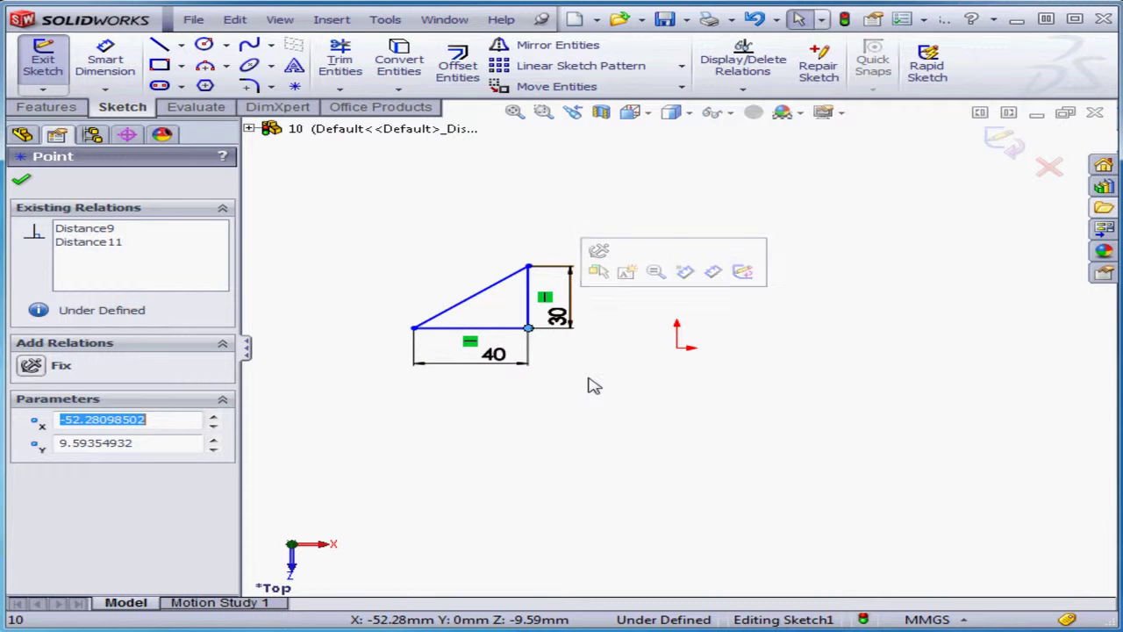
click(30, 365)
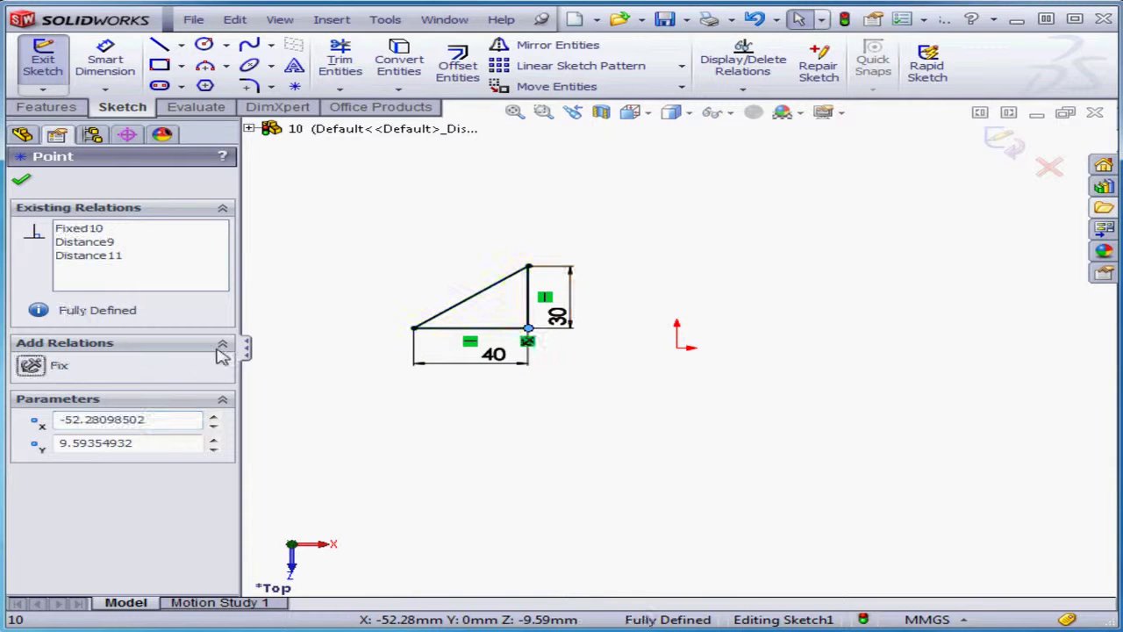
click(22, 182)
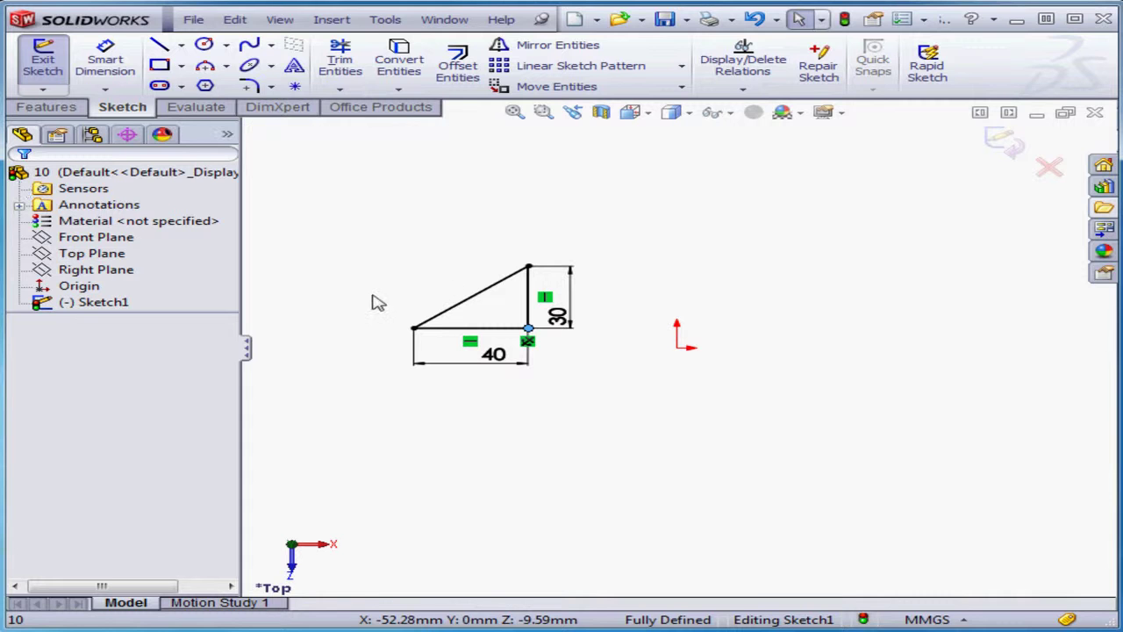
click(580, 422)
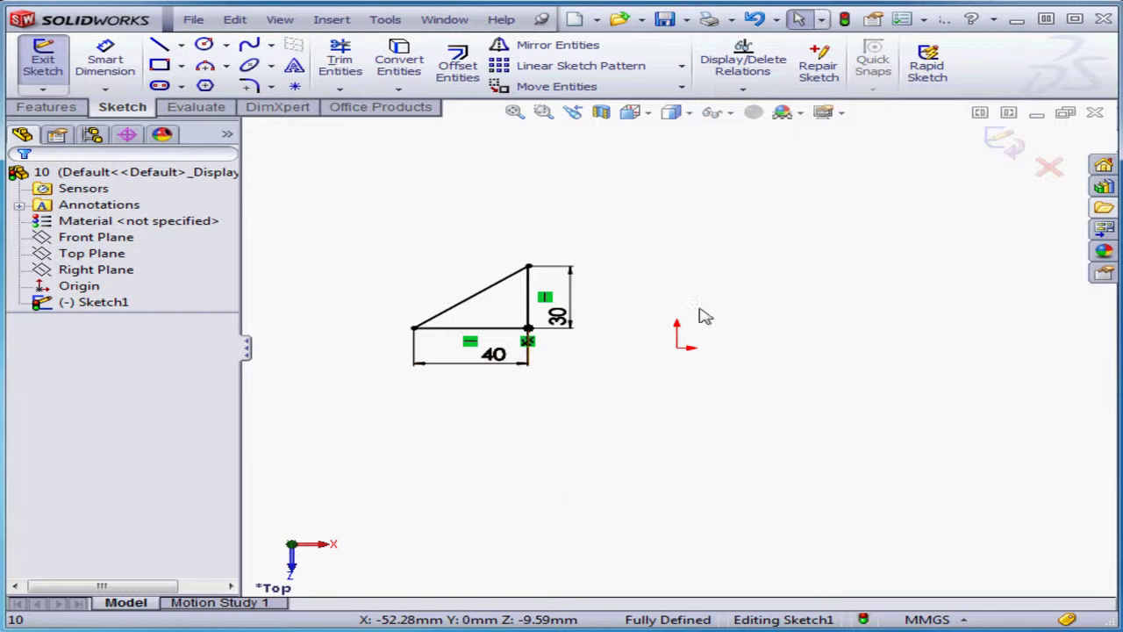
Dimension the triangle's sloped side as a 50 mm driven reference dimension.
click(110, 70)
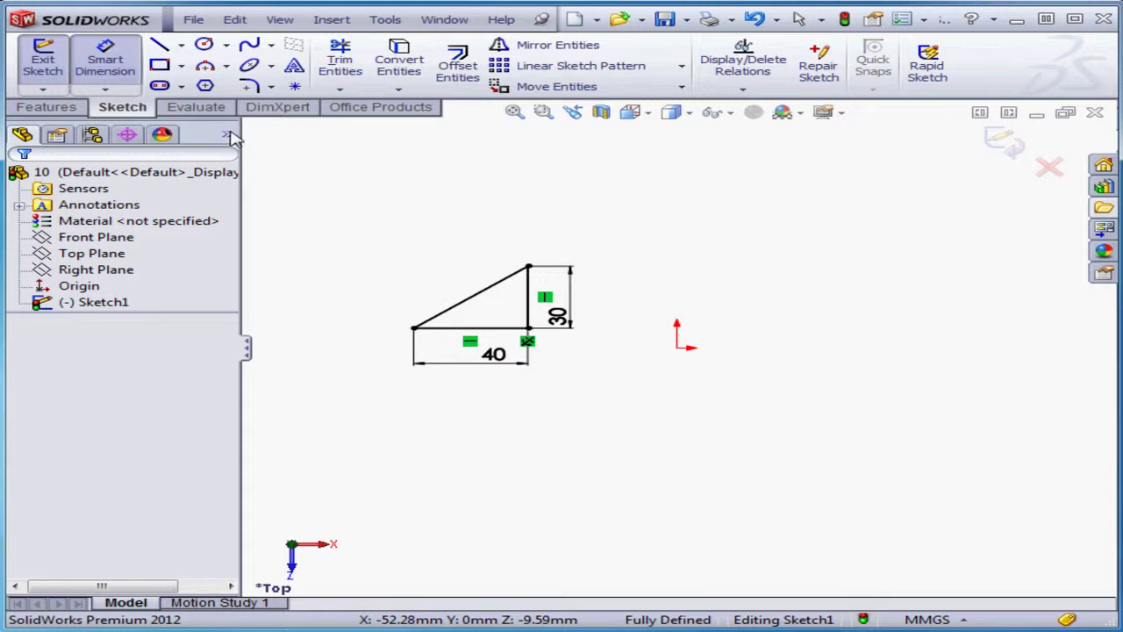
click(472, 303)
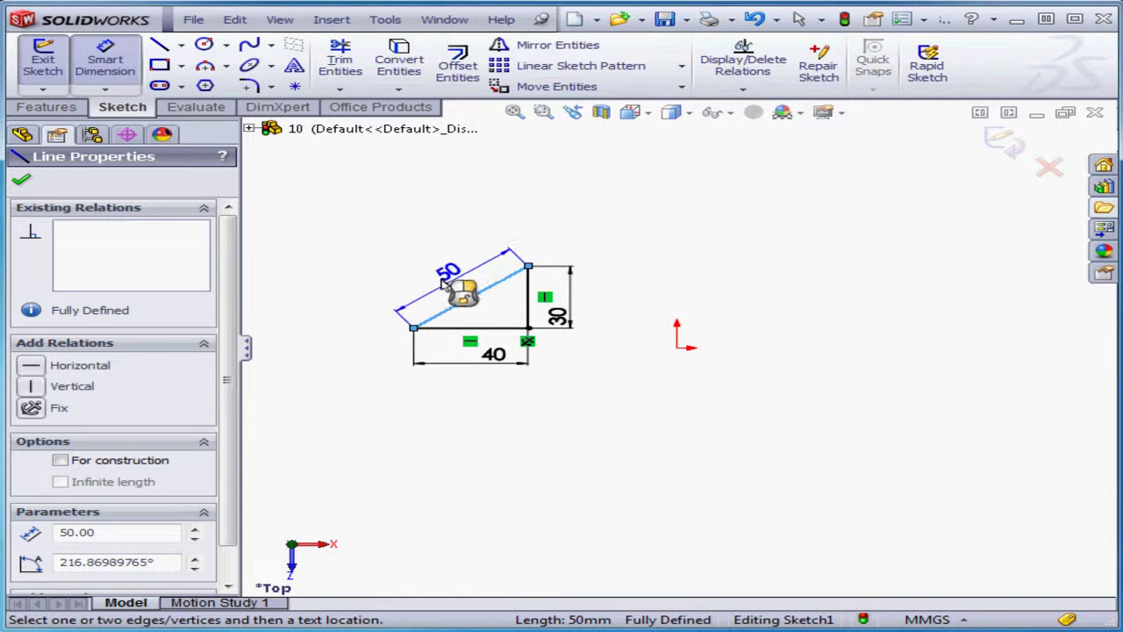
click(444, 282)
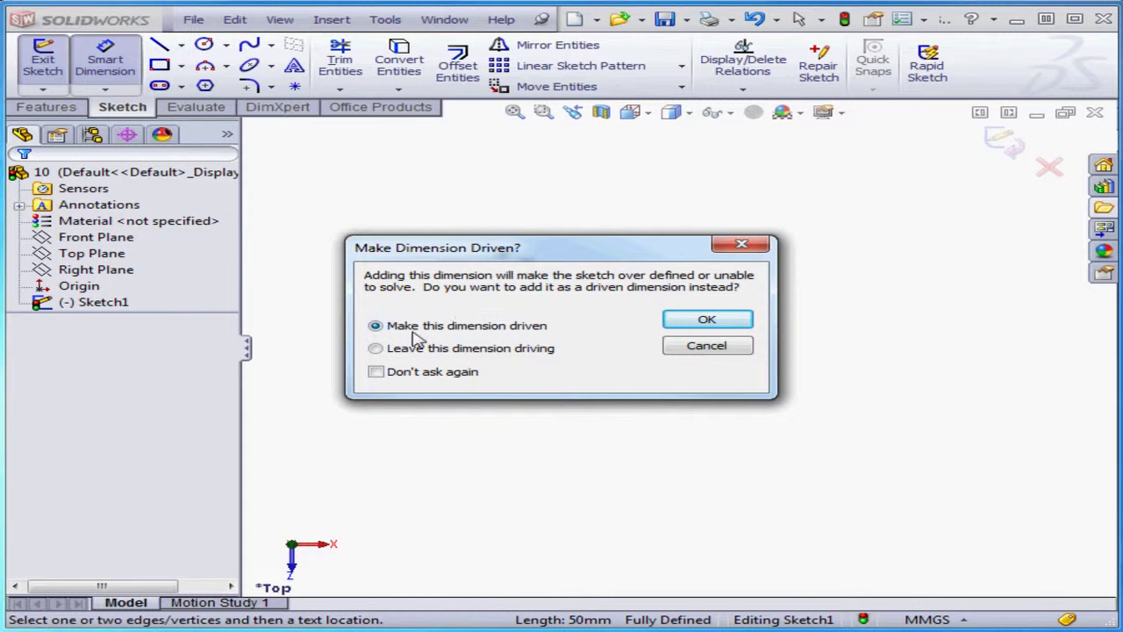
click(689, 321)
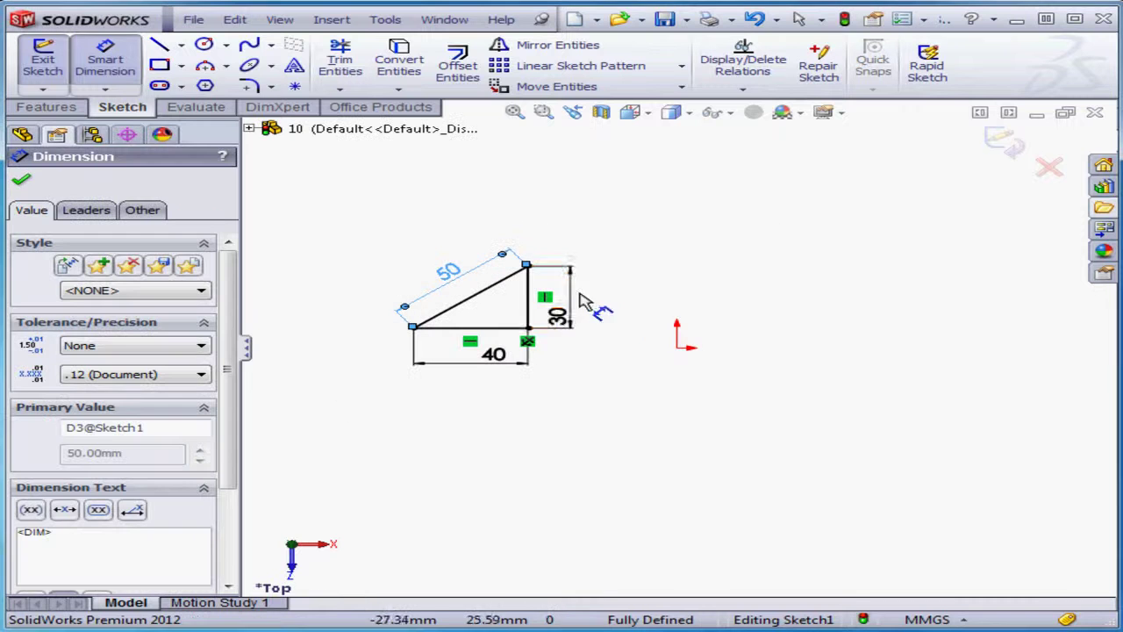
right_click(597, 240)
click(617, 93)
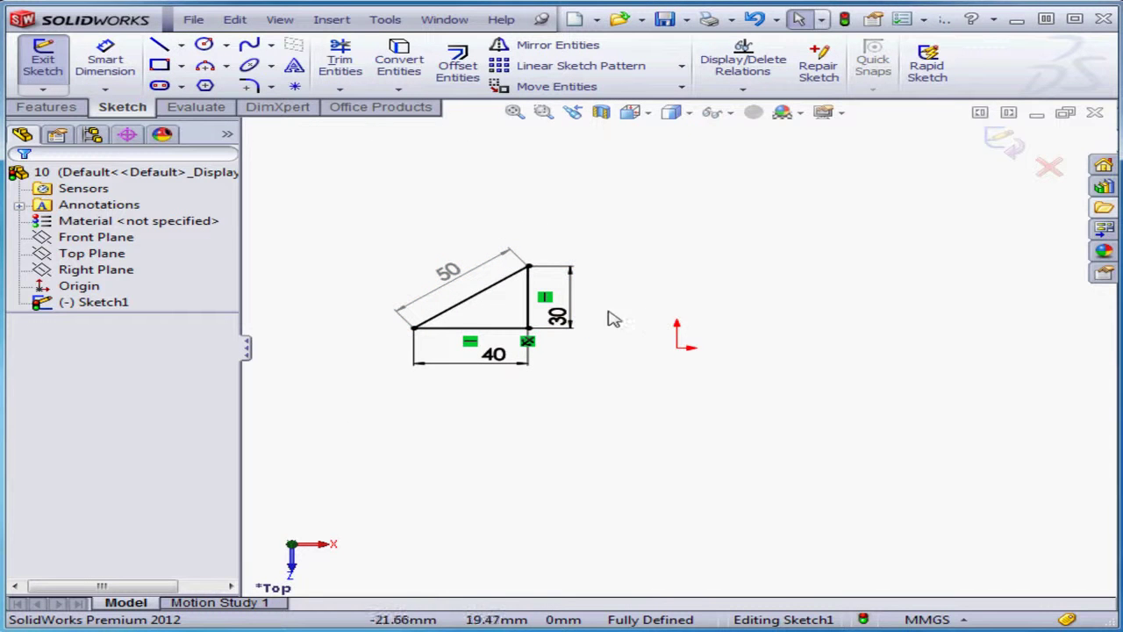
Raise the vertical side's dimension from 30 to 50 mm, updating the hypotenuse to 64.03.
click(557, 316)
double_click(556, 316)
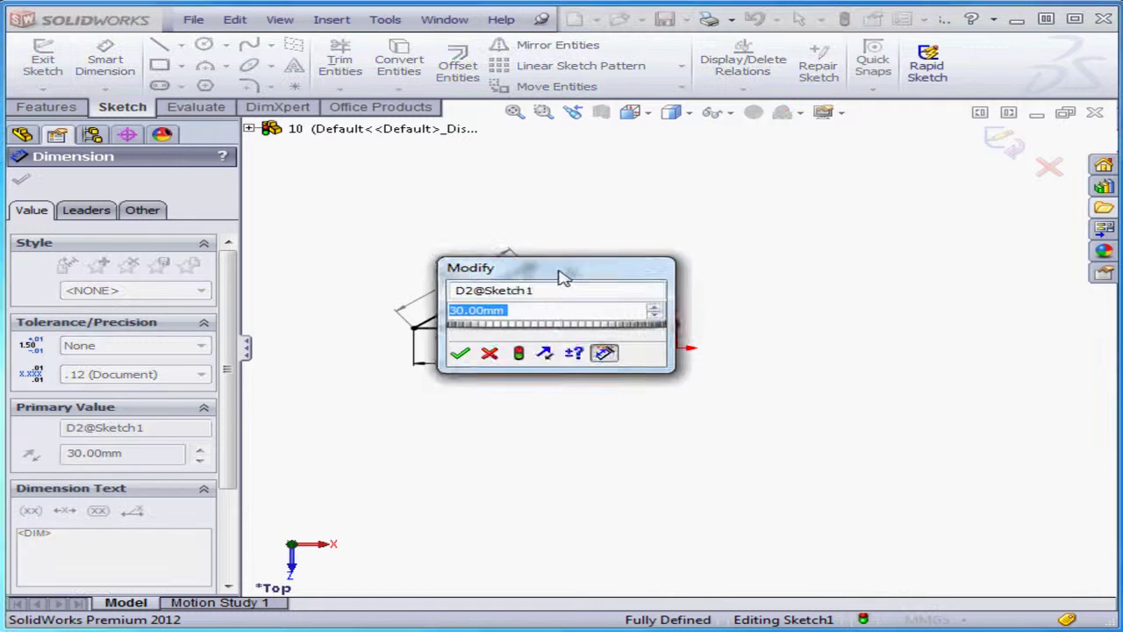
drag(564, 277, 823, 225)
click(913, 255)
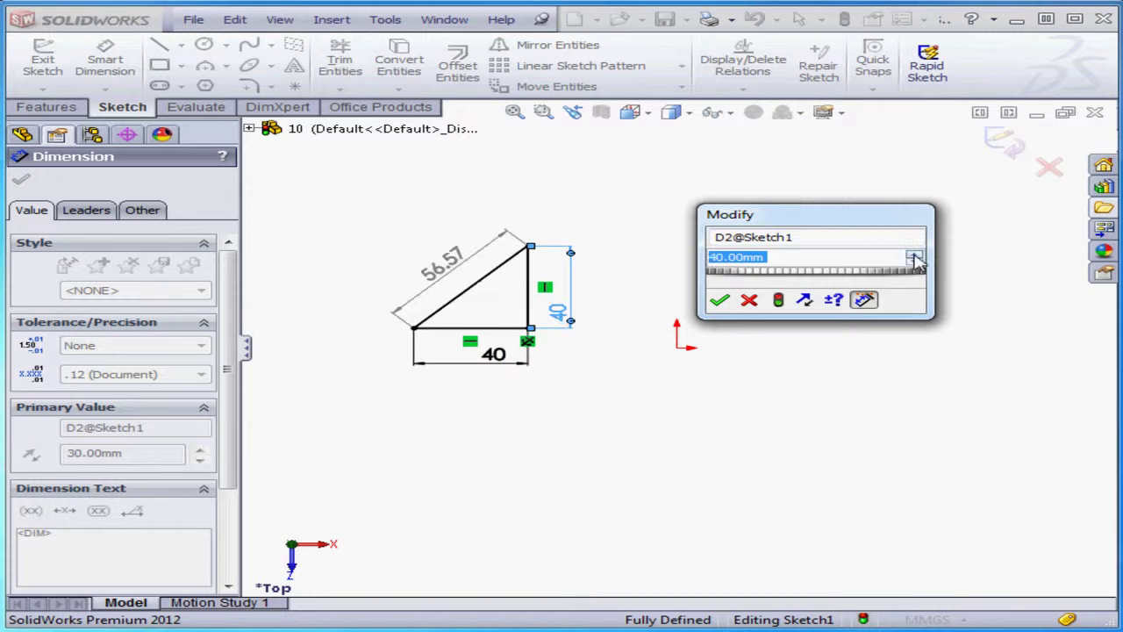
click(913, 255)
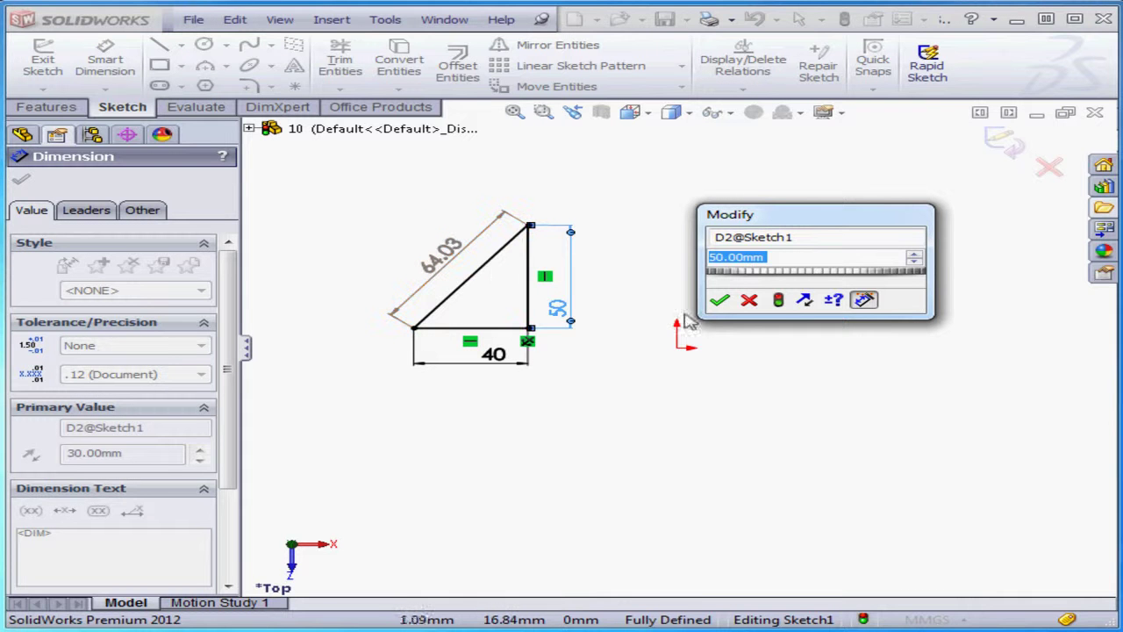
click(719, 299)
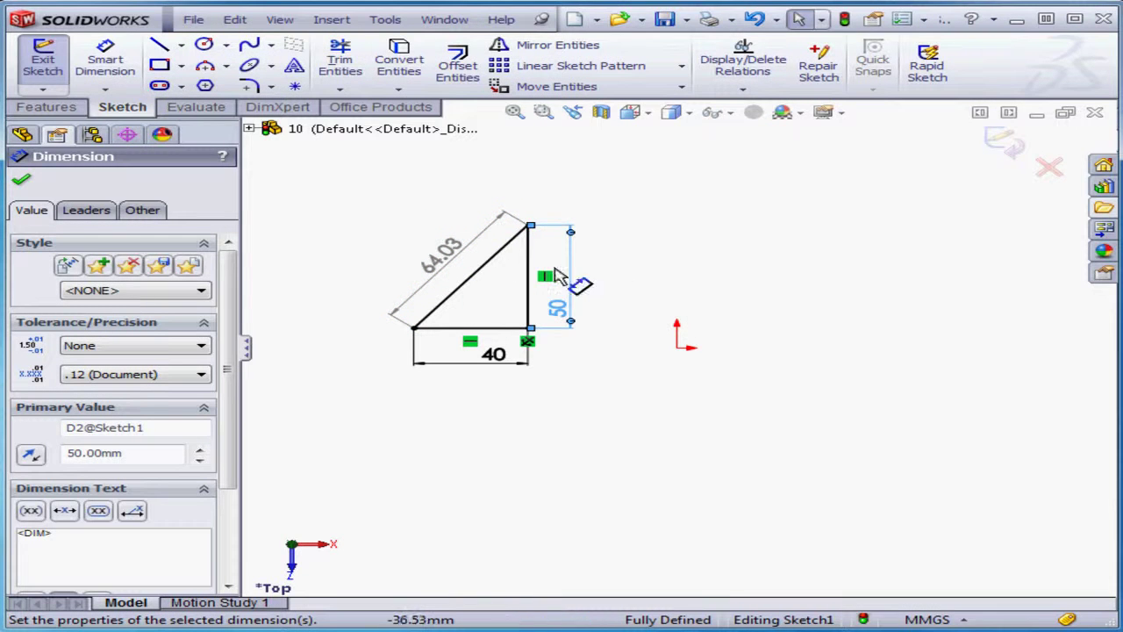
Replace the 64.03 reference dimension with a driving hypotenuse dimension and open the Over Defined diagnosis.
click(445, 263)
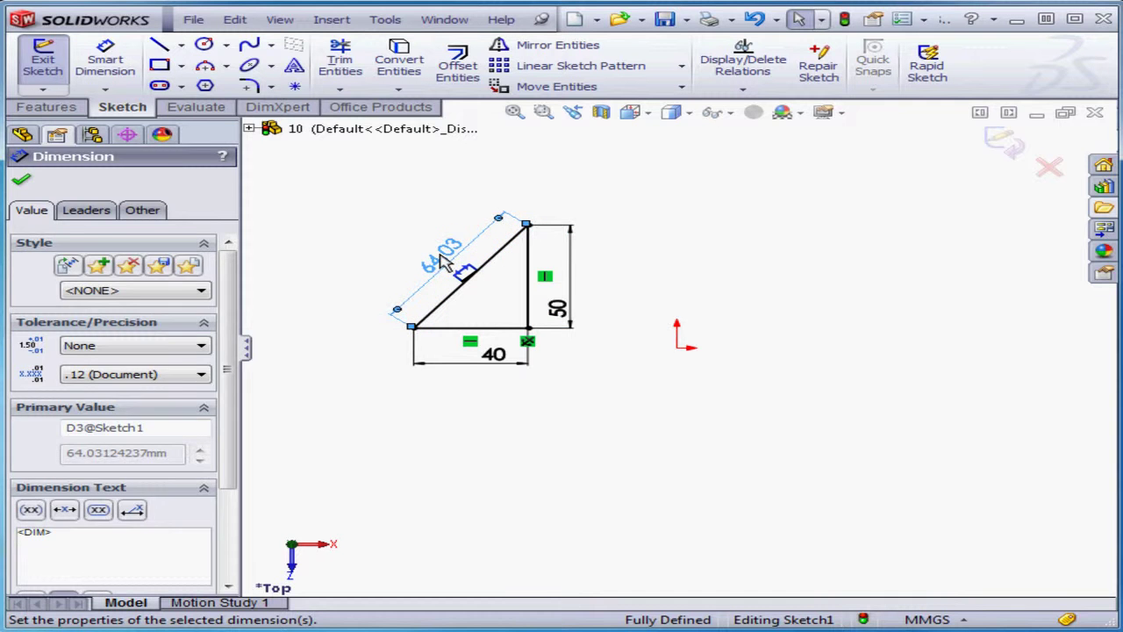
key(Delete)
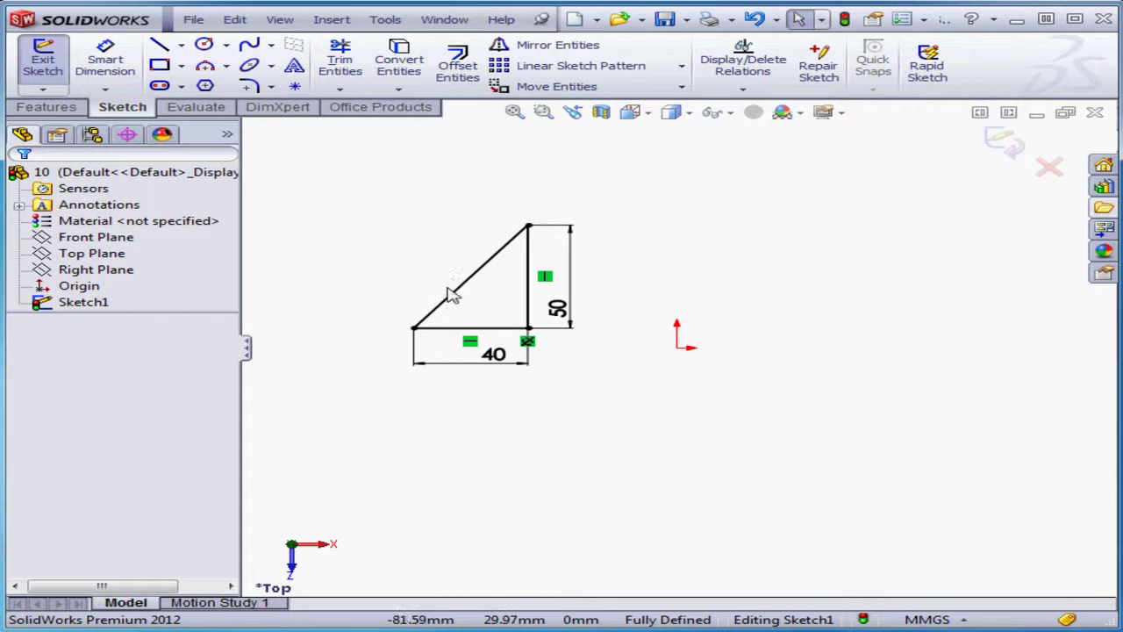
click(134, 73)
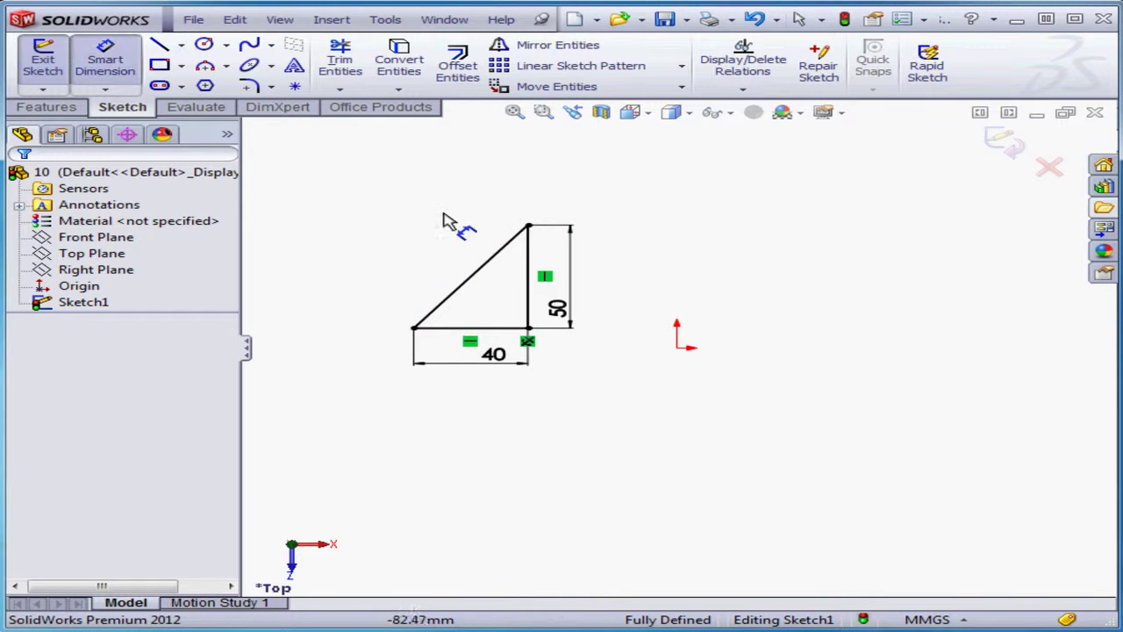
click(471, 282)
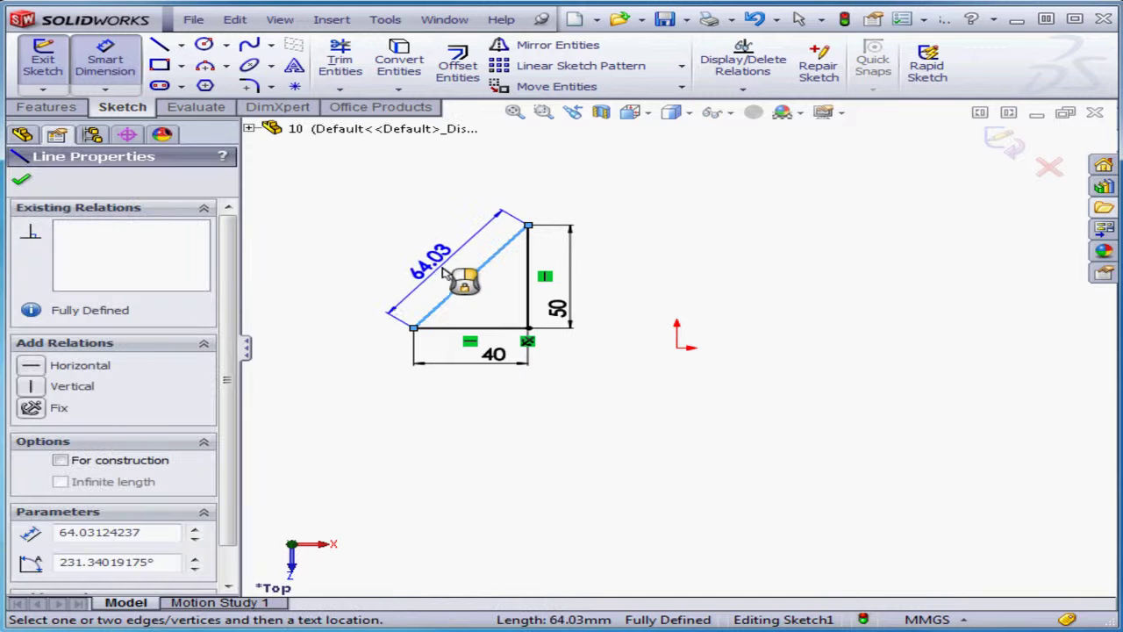
click(448, 270)
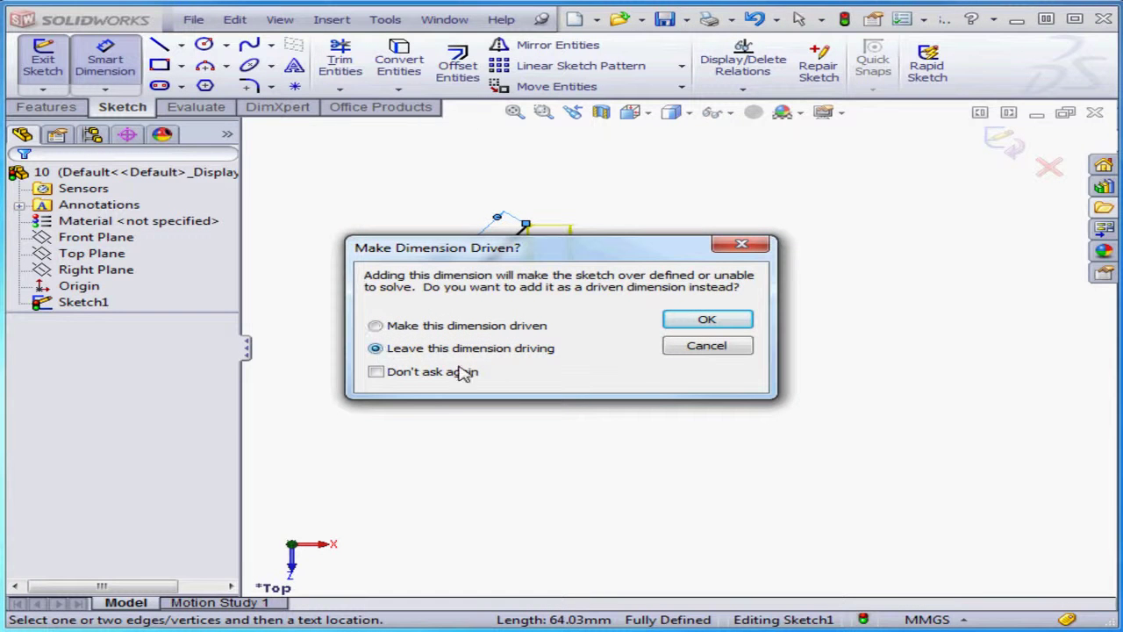
click(725, 323)
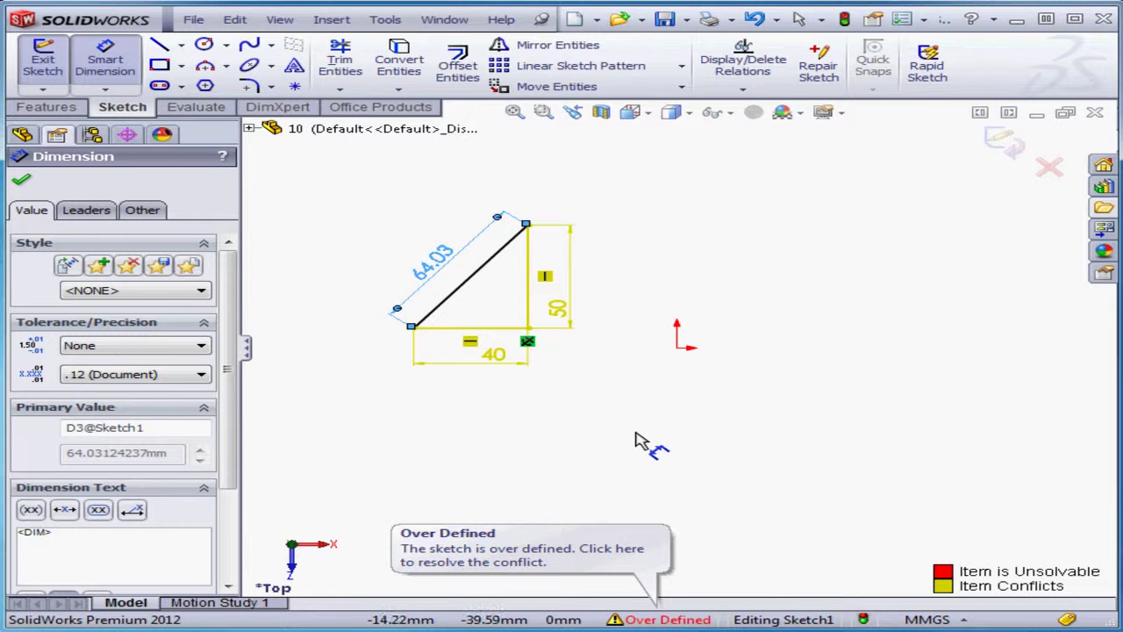
click(669, 620)
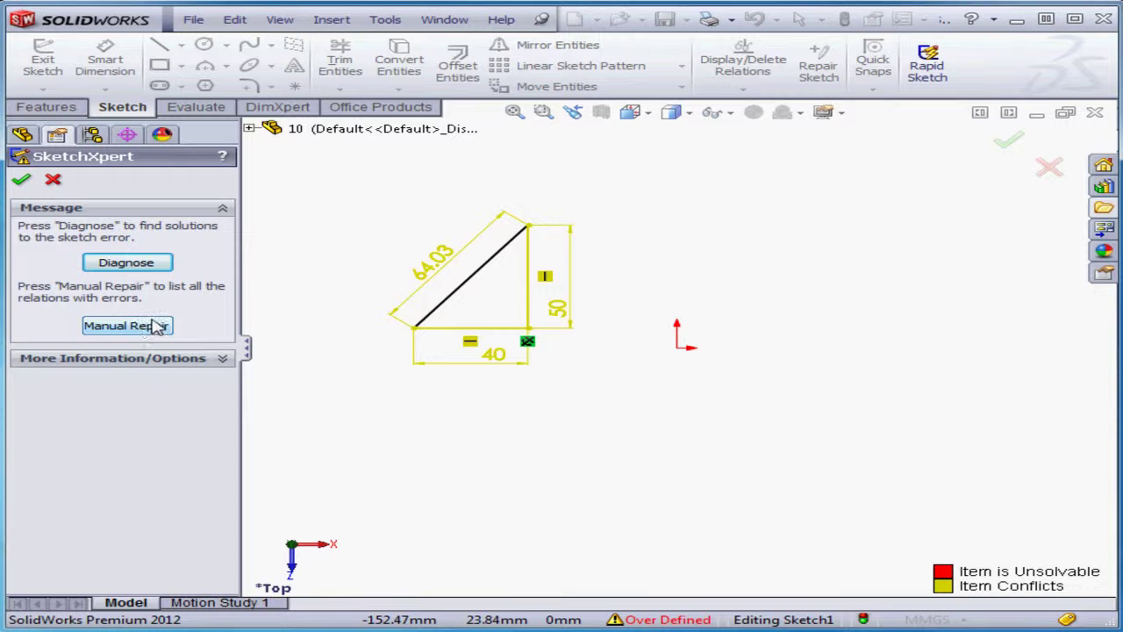
Run SketchXpert's diagnosis and preview its proposed solutions for the over-defined sketch.
click(133, 264)
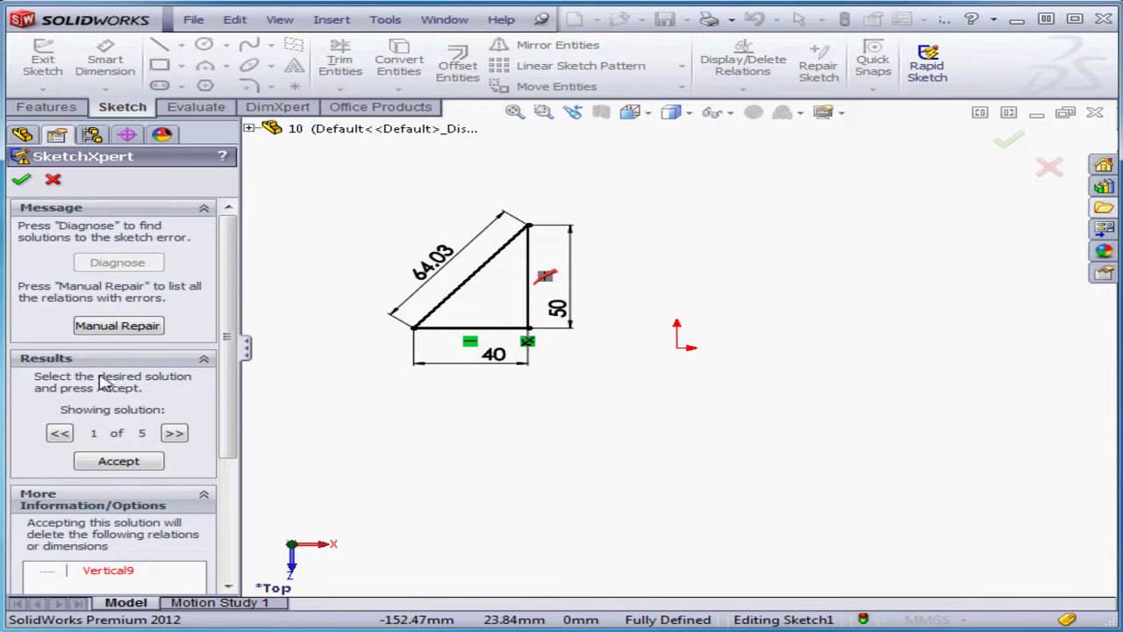
scroll(114, 395, down, 3)
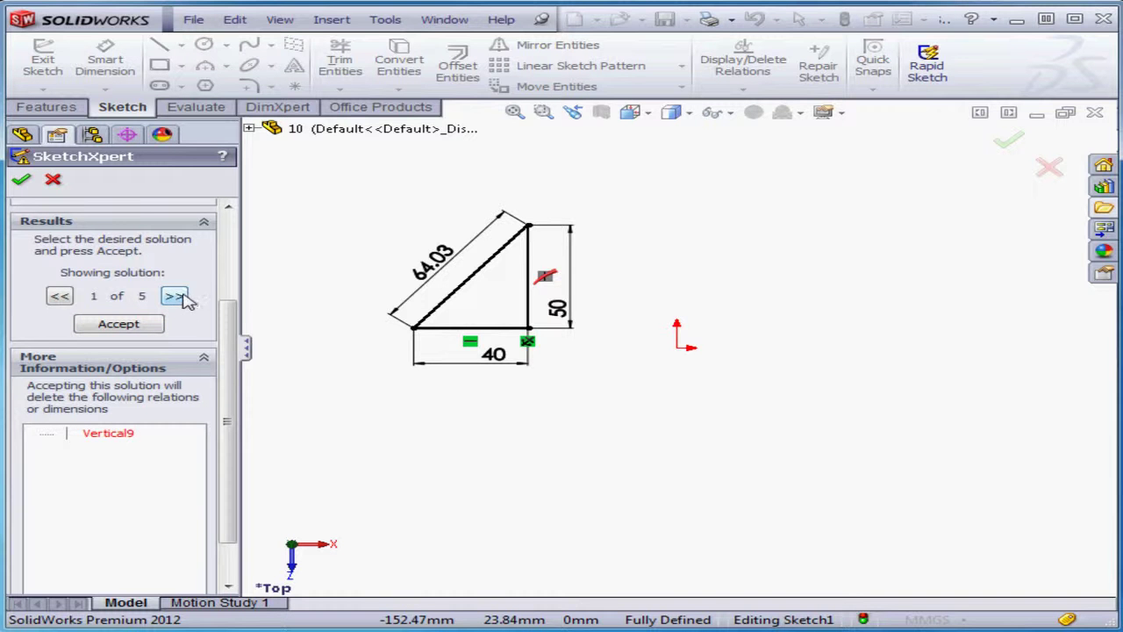
click(174, 296)
click(174, 297)
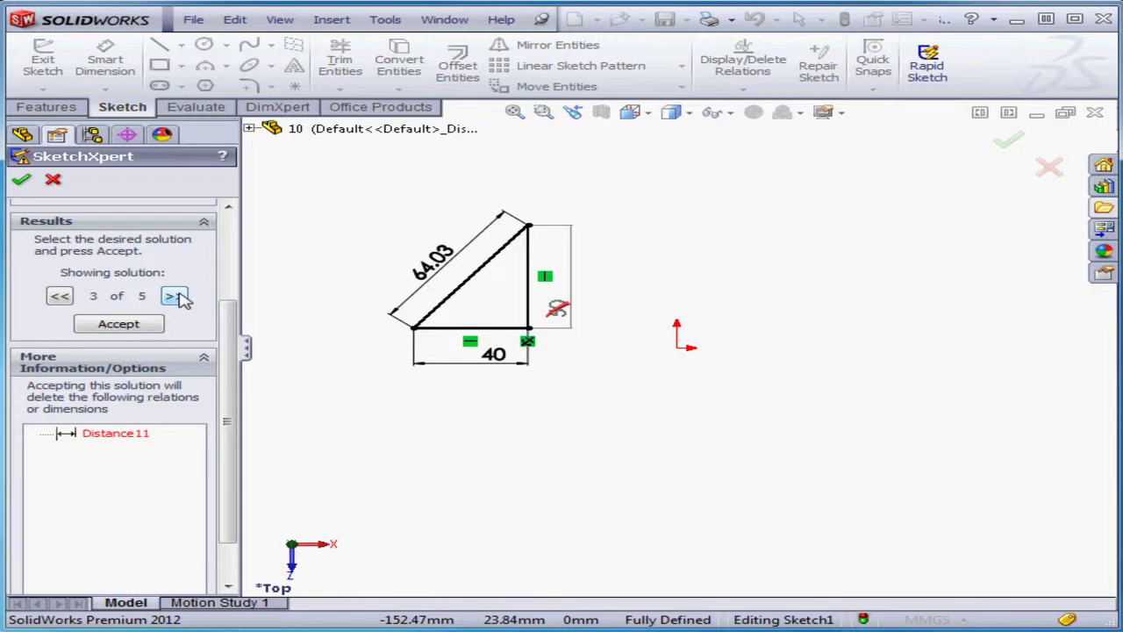
click(174, 297)
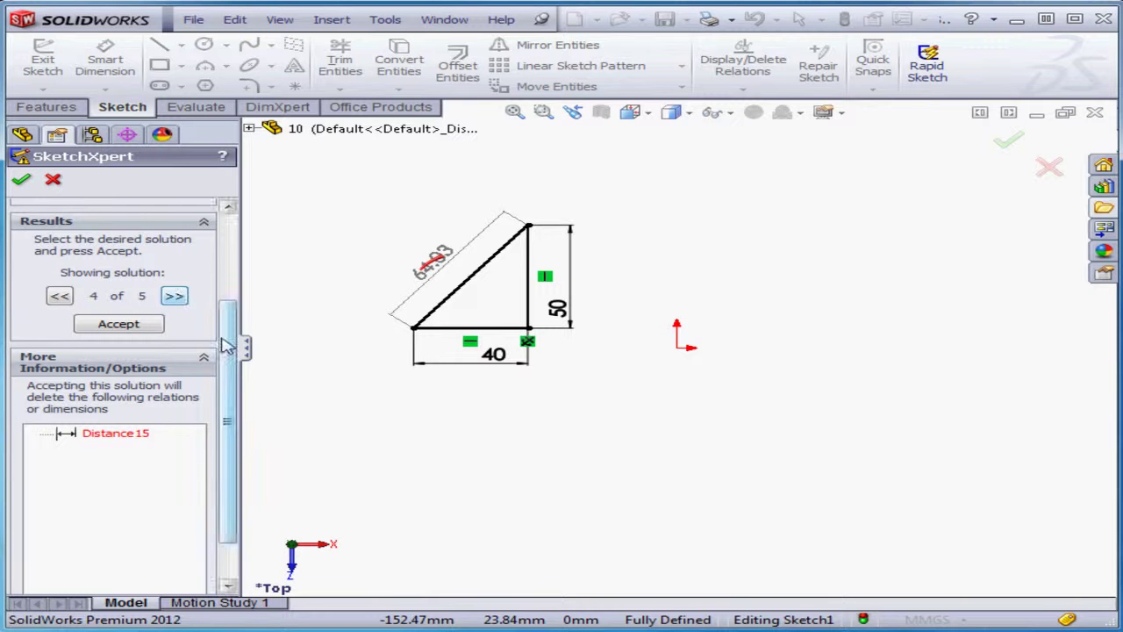
scroll(226, 340, up, 1)
Manually delete the conflicting Distance15 (64.03 hypotenuse) dimension and close SketchXpert.
drag(226, 340, 254, 258)
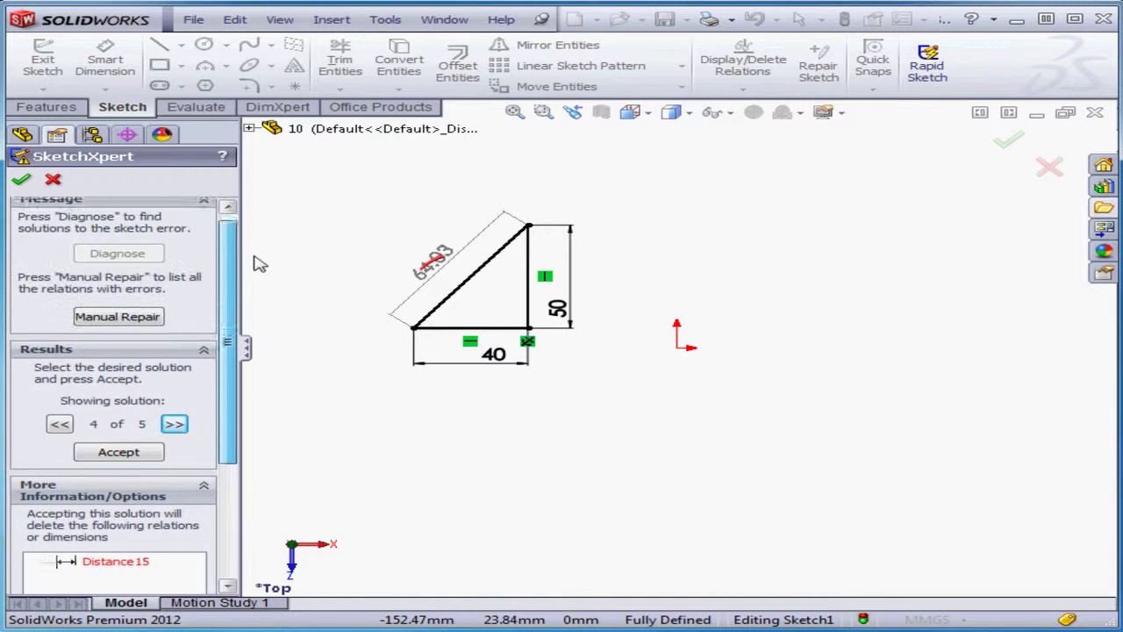
click(136, 327)
drag(236, 325, 233, 393)
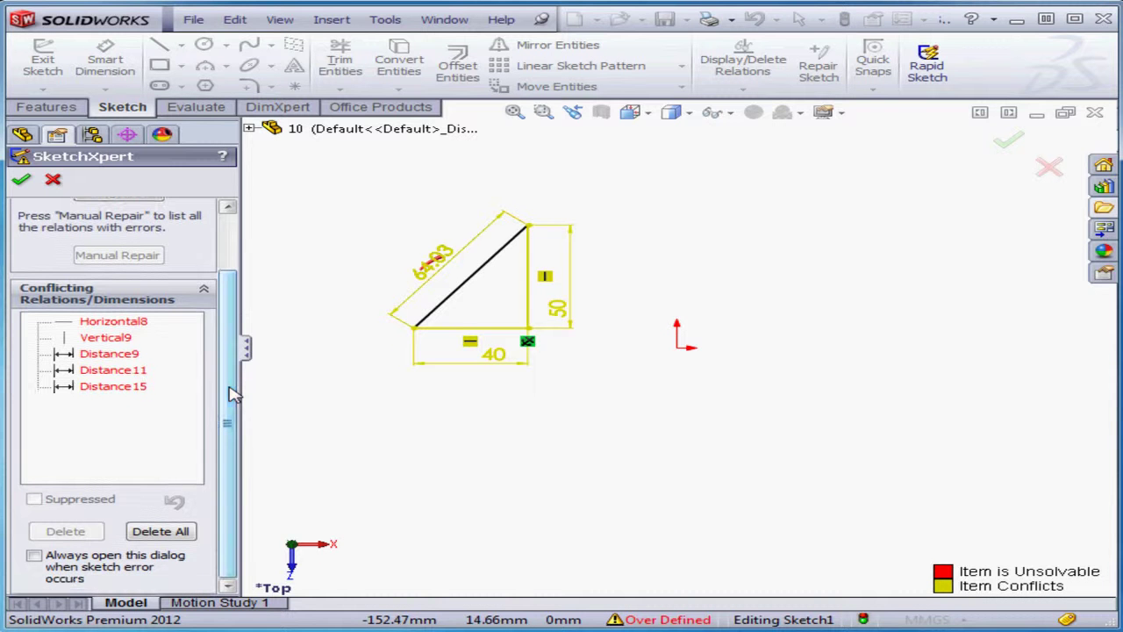
click(132, 387)
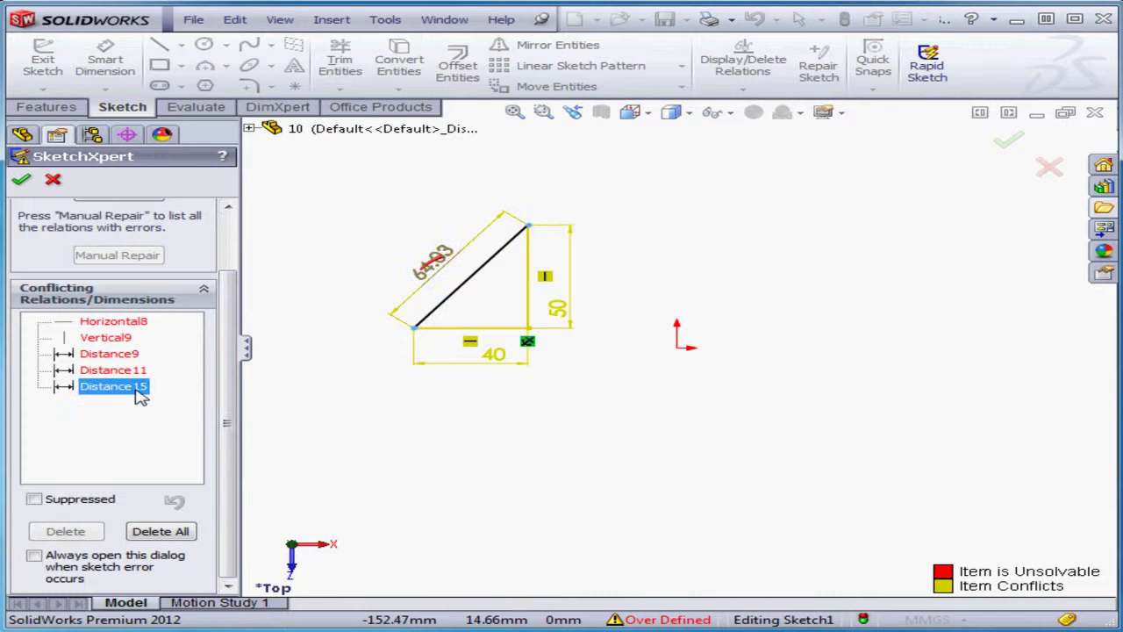
click(132, 370)
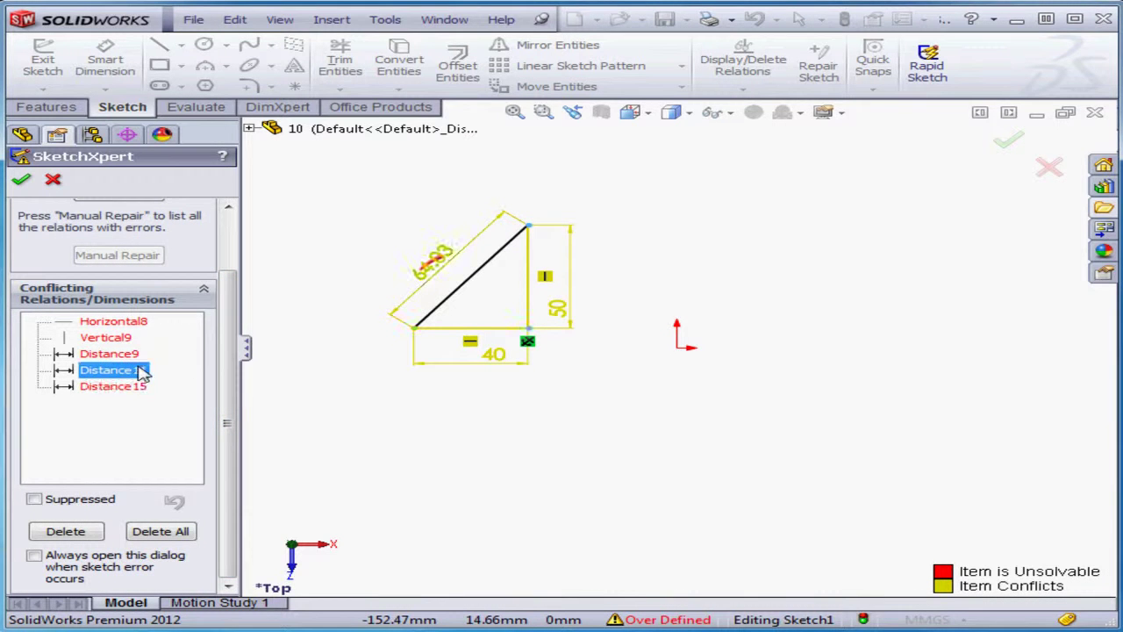
click(132, 355)
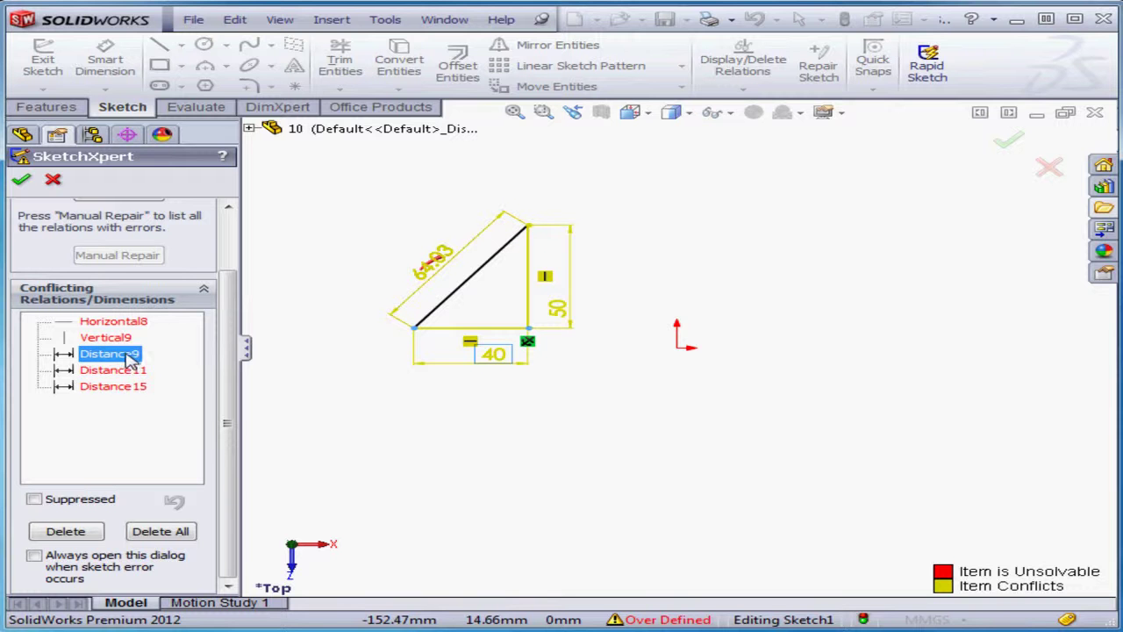
click(107, 389)
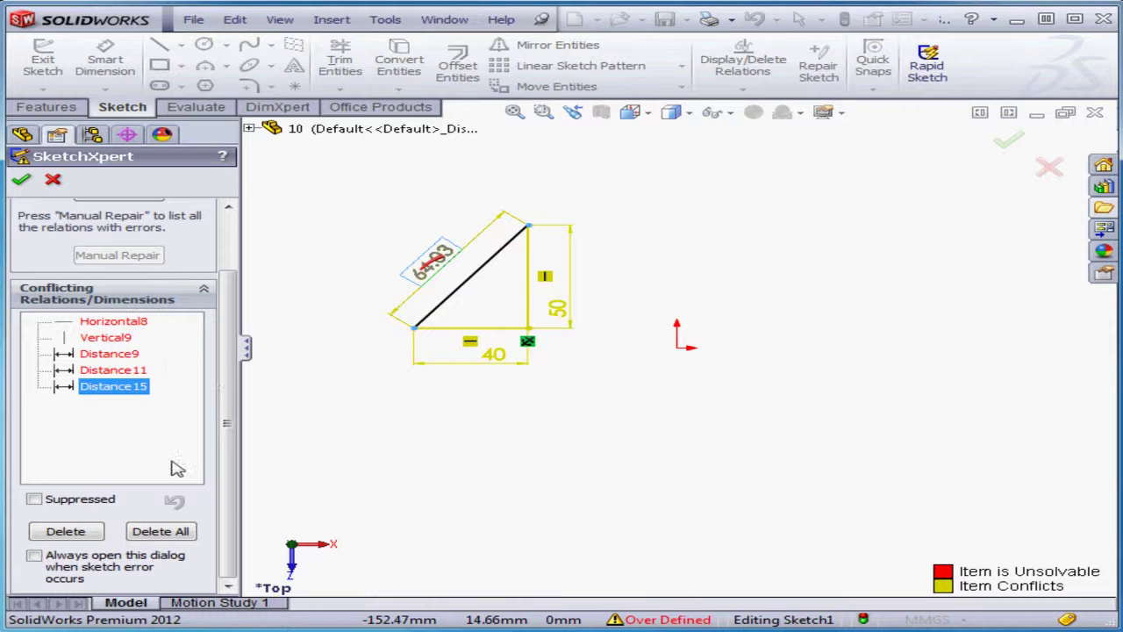
click(68, 532)
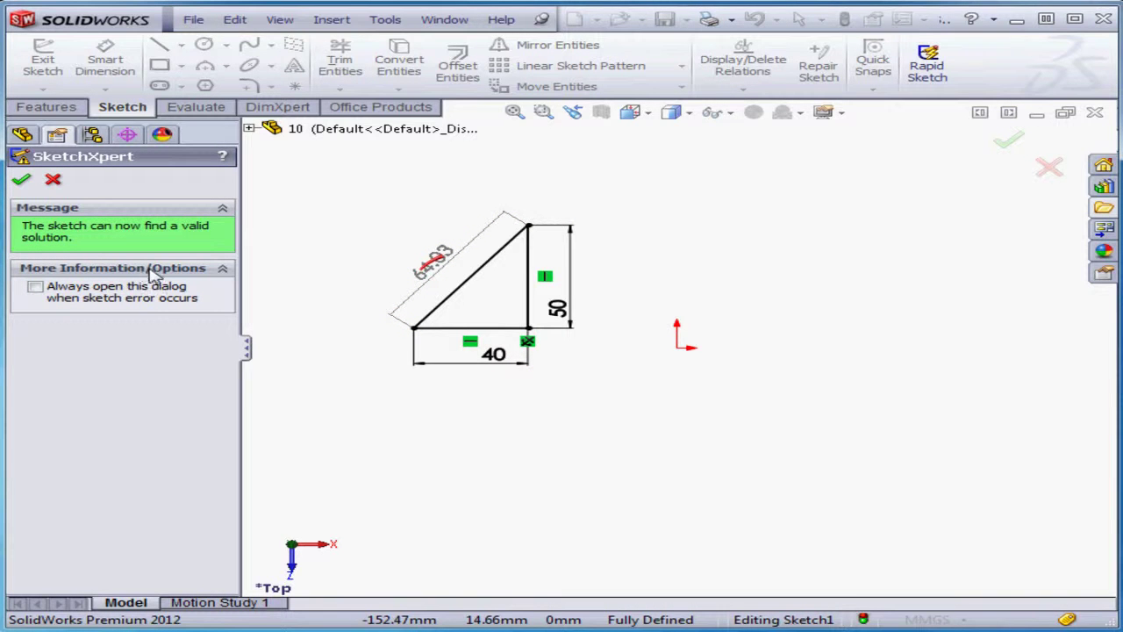
click(21, 180)
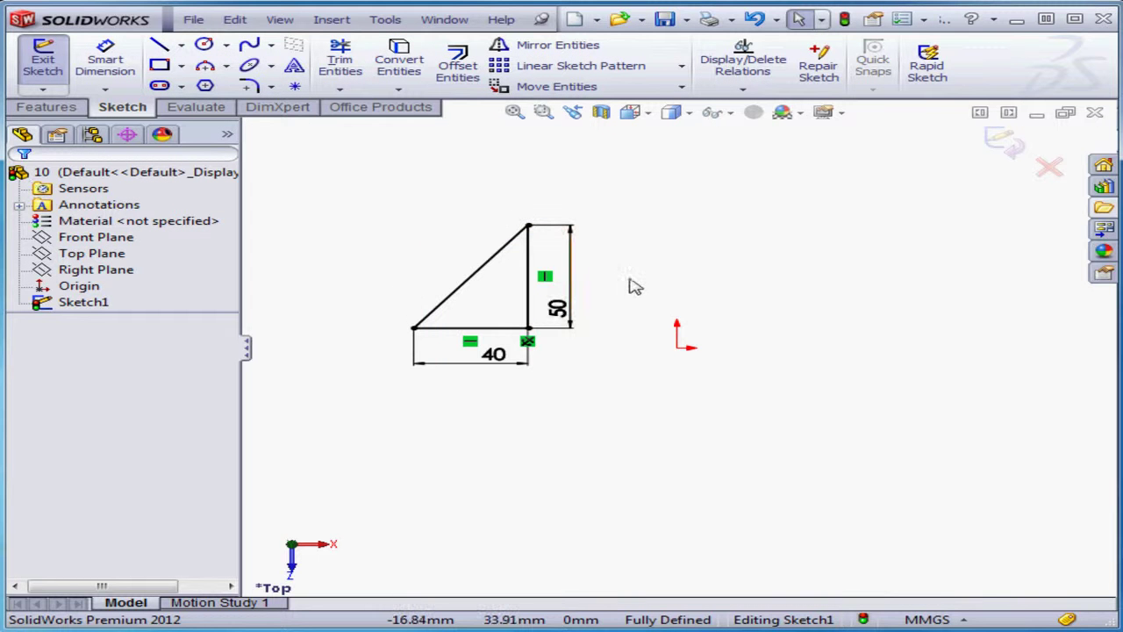
Reattach the 50 mm dimension's corner end to the left vertex so it measures the 64.03 hypotenuse.
click(566, 312)
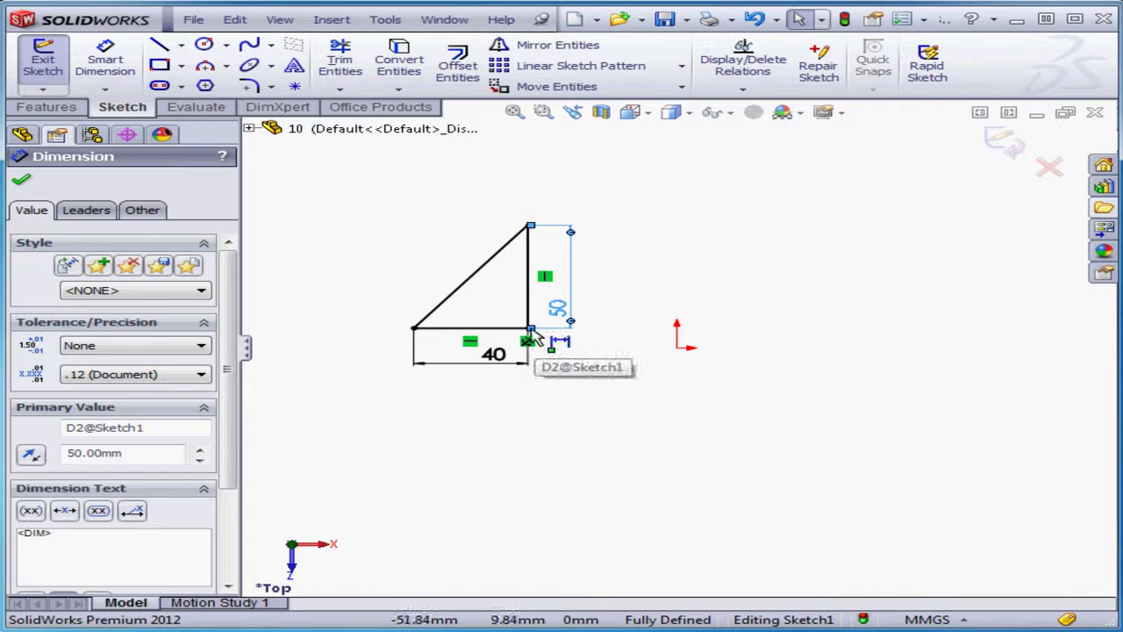
click(529, 329)
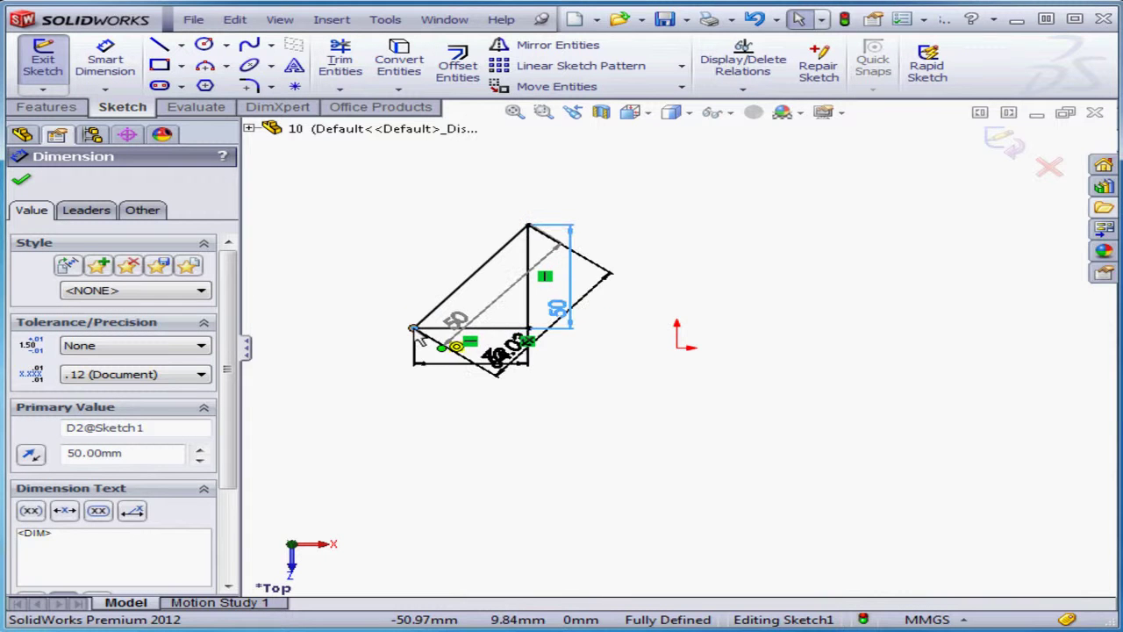
drag(417, 337, 406, 280)
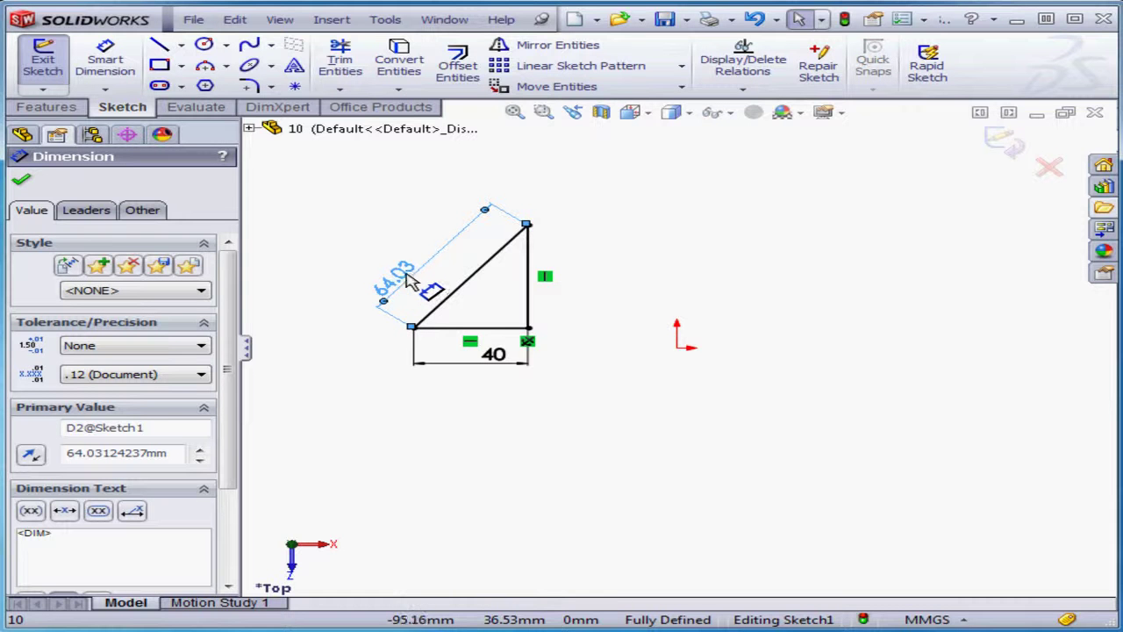
right_click(383, 290)
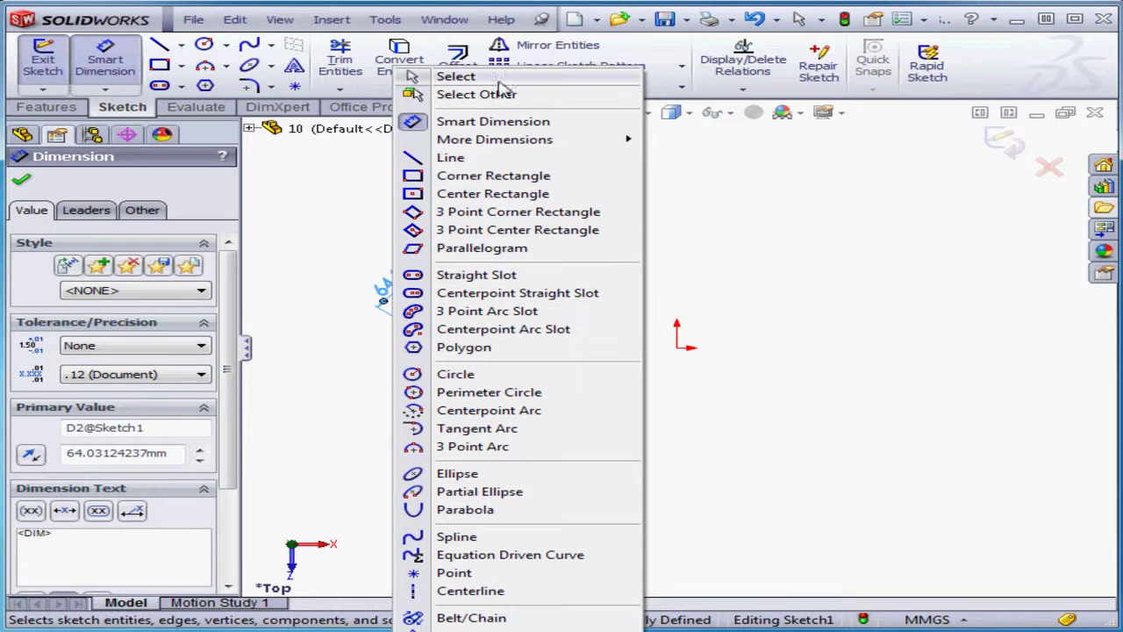
click(498, 81)
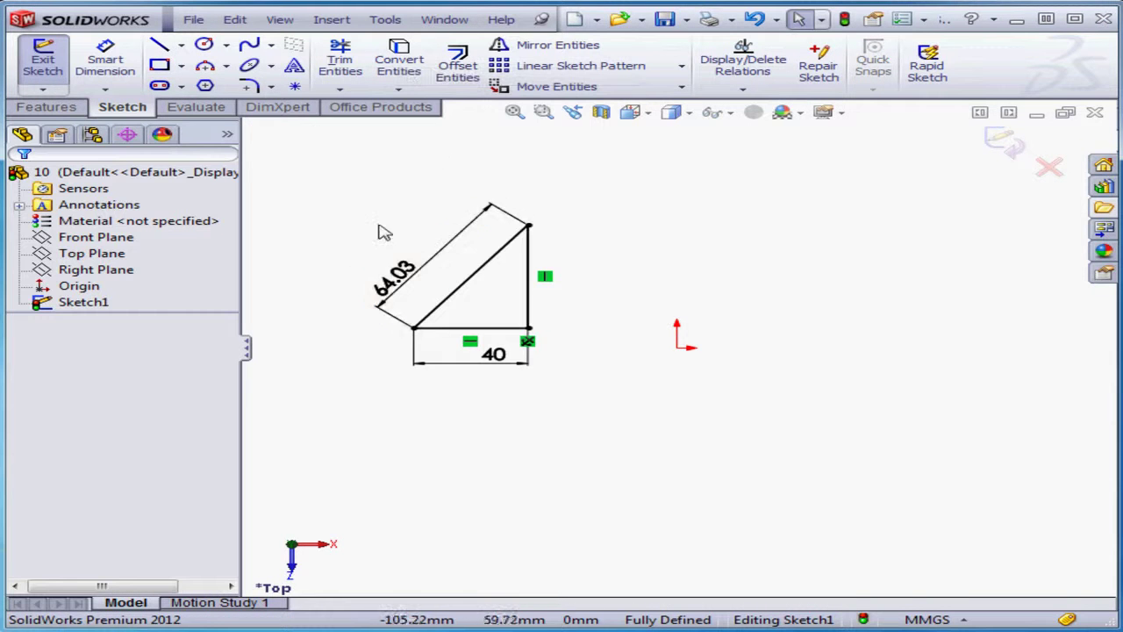
Draw a circle of about 19 mm radius right of the triangle, centred level with its top corner.
click(204, 44)
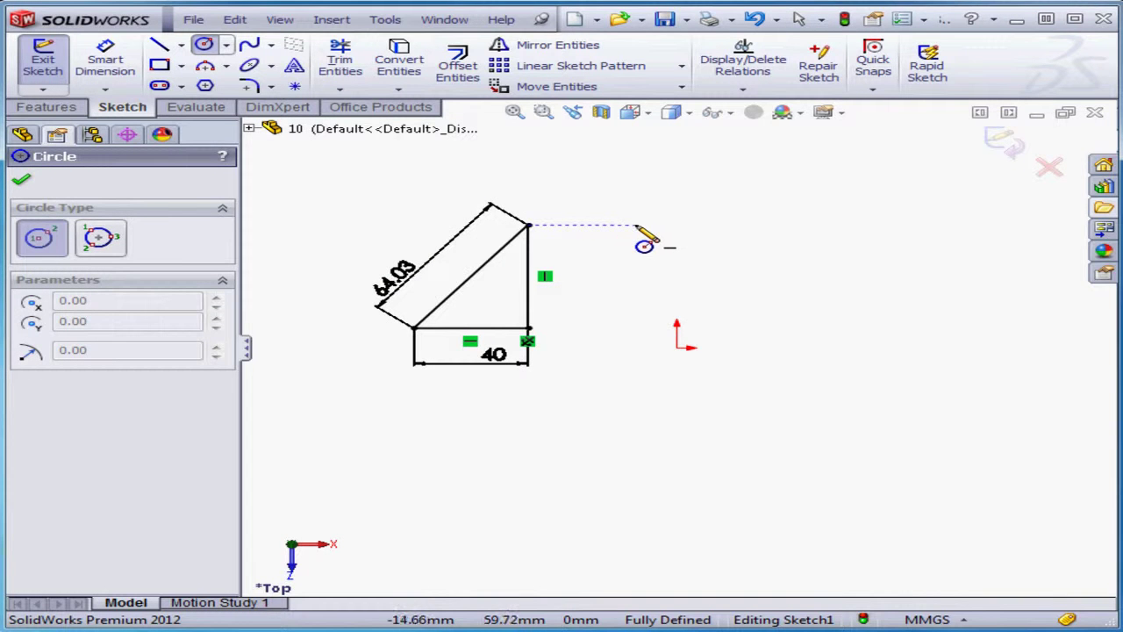
click(635, 224)
click(692, 222)
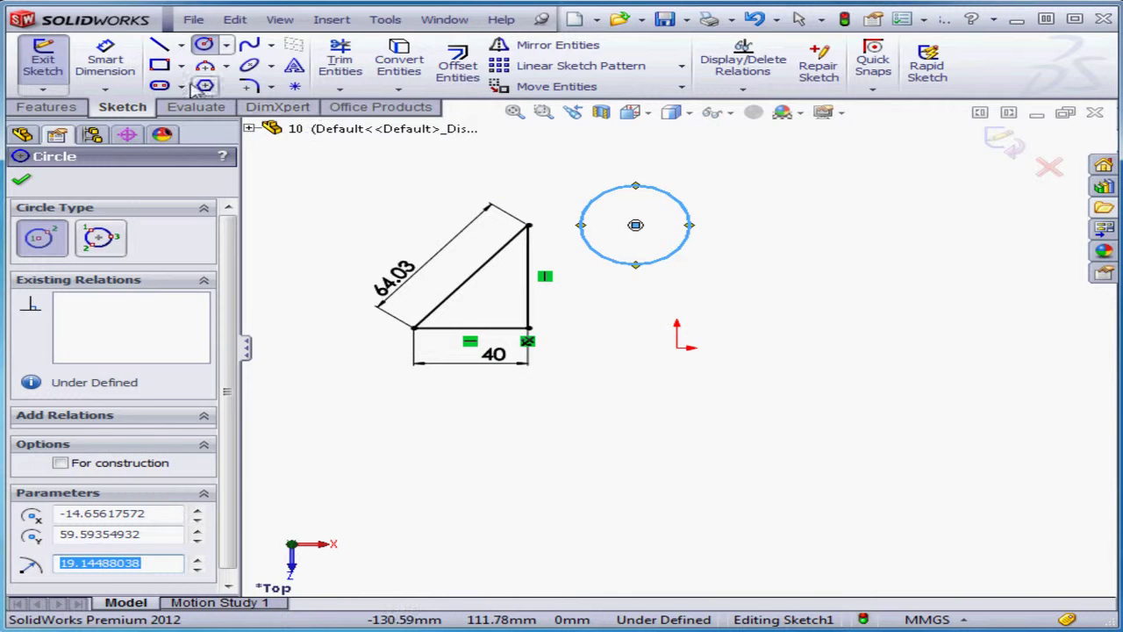
key(Escape)
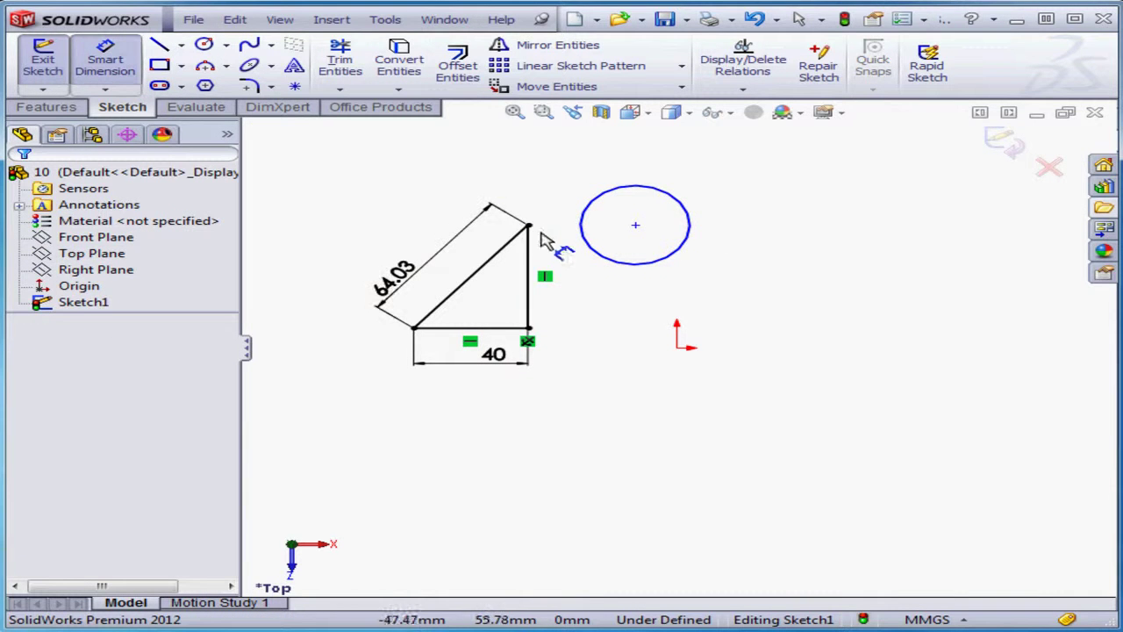
click(531, 227)
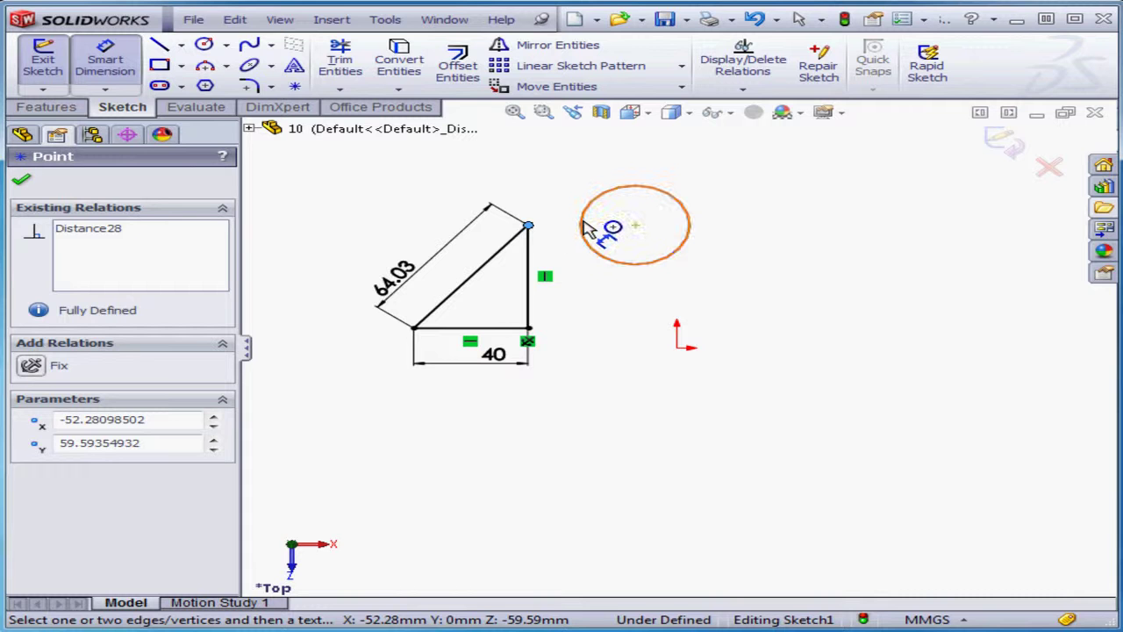
Dimension the triangle's top vertex to the circle's nearest edge at 18.48 instead of 37.62 to the centre.
click(592, 225)
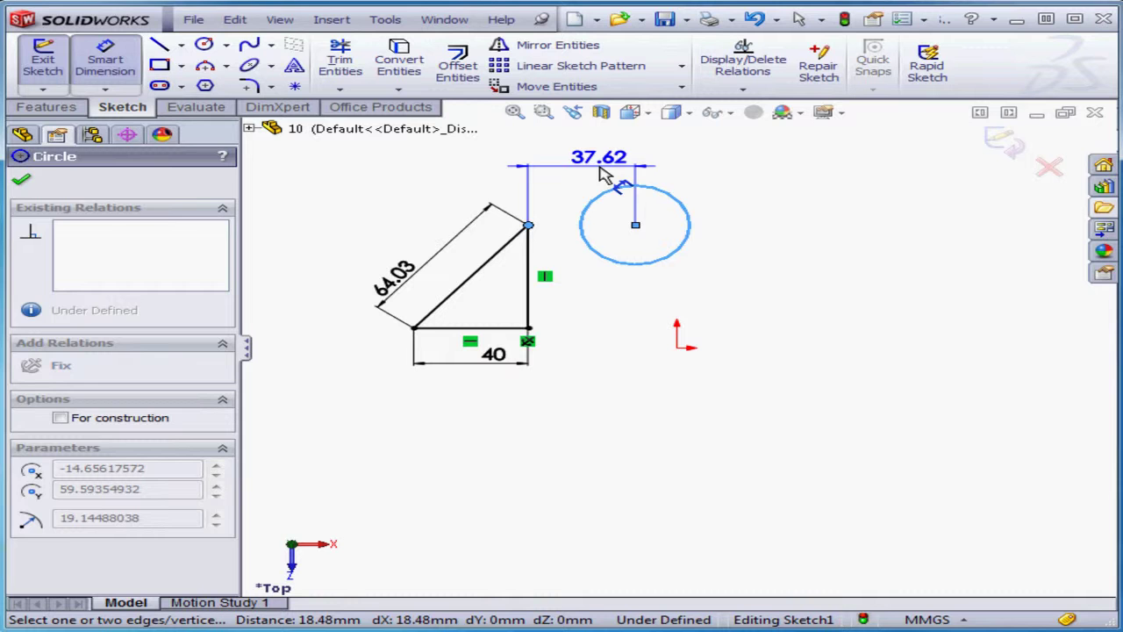
click(601, 173)
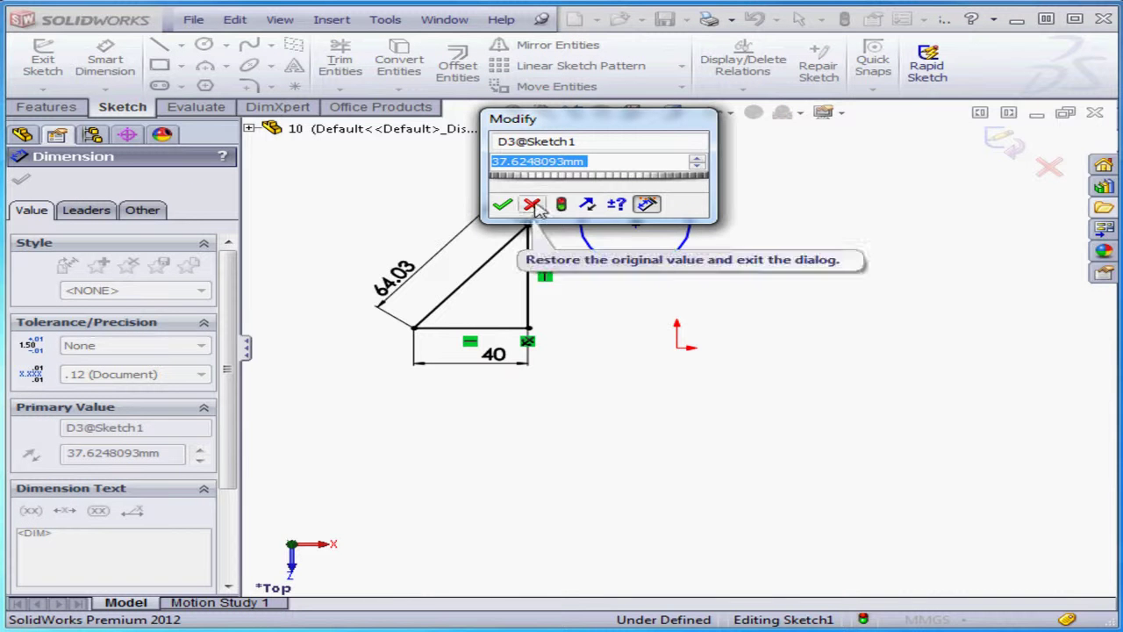
click(502, 204)
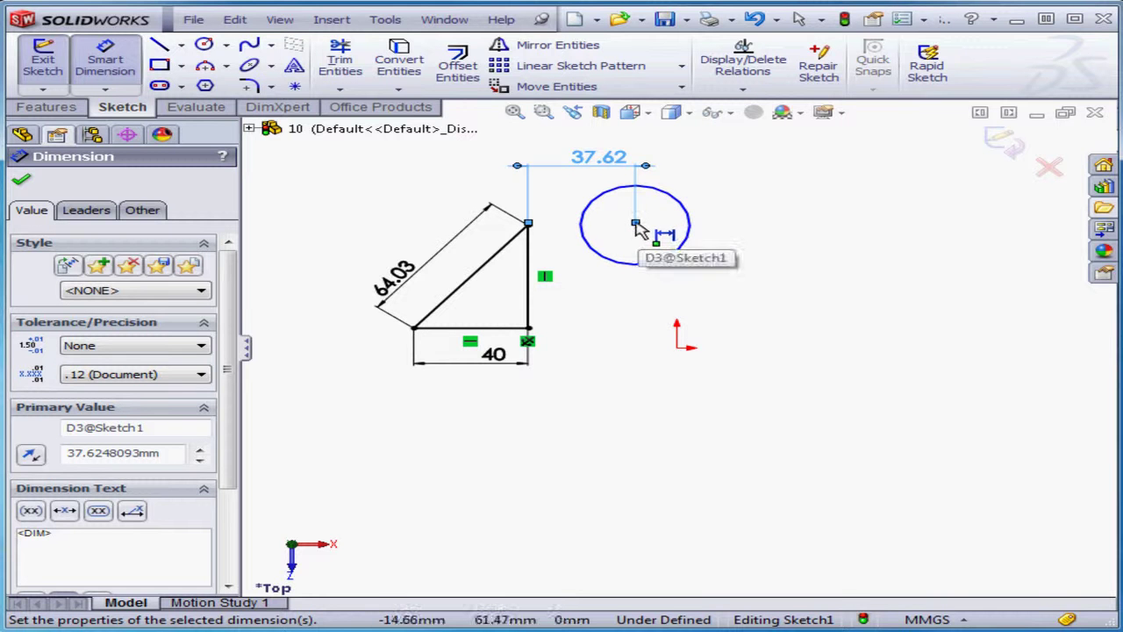
click(635, 224)
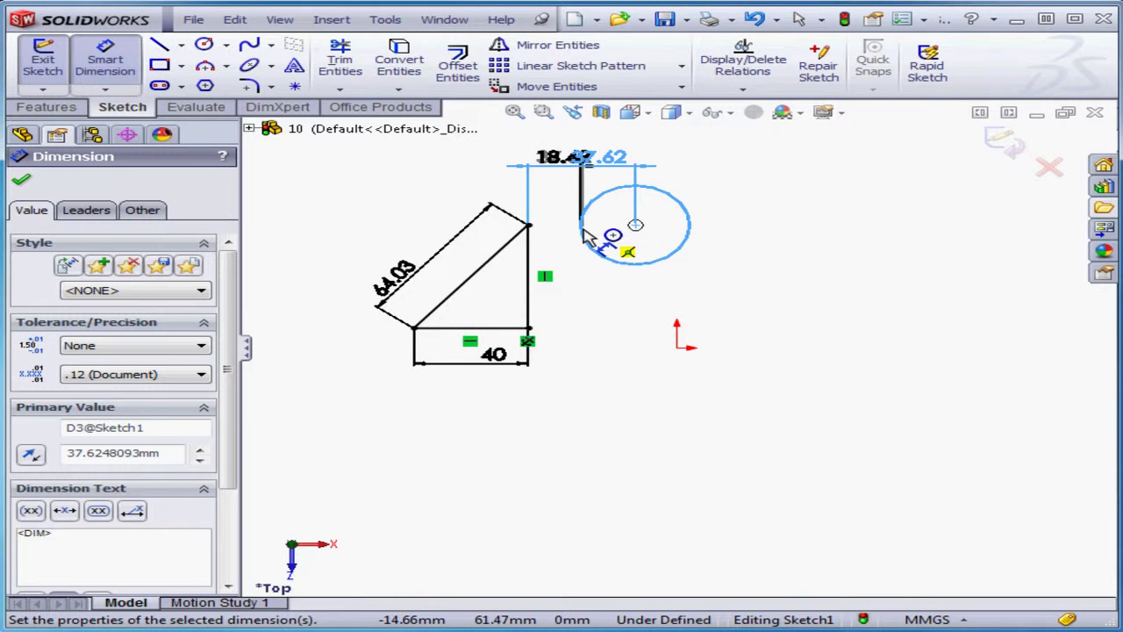
click(588, 237)
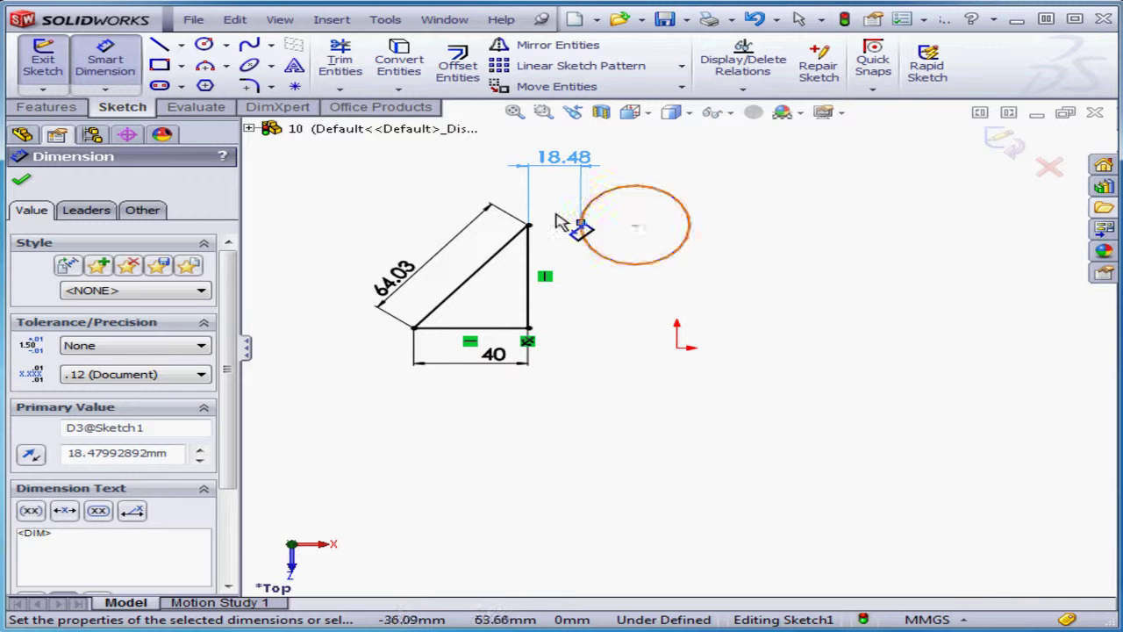
click(23, 182)
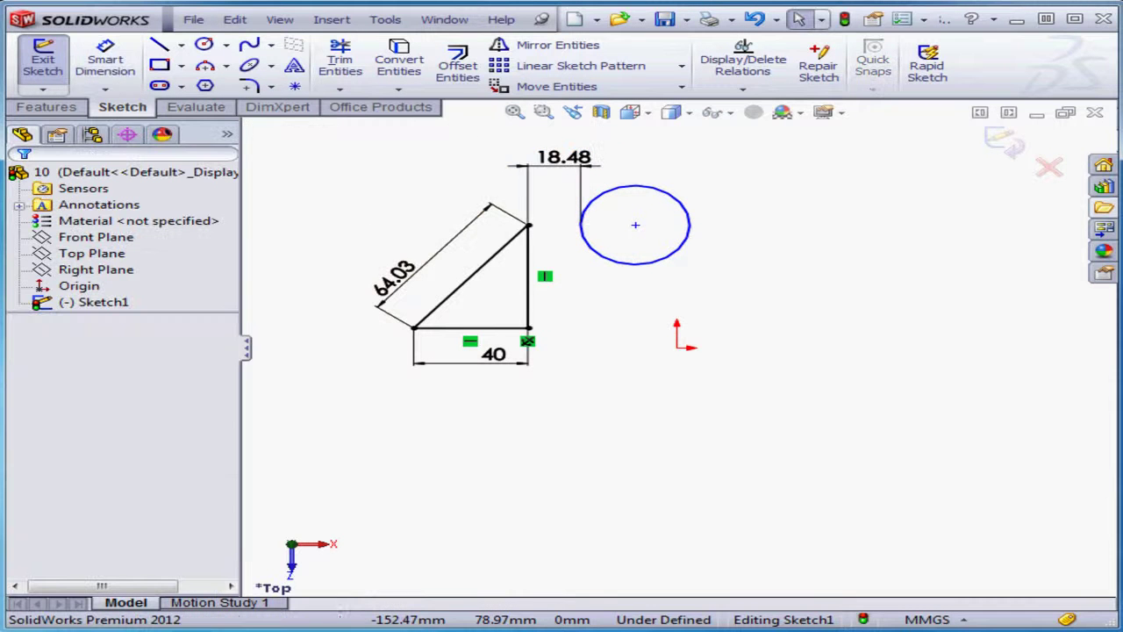
Add a Fix relation to the circle's centre point.
click(636, 226)
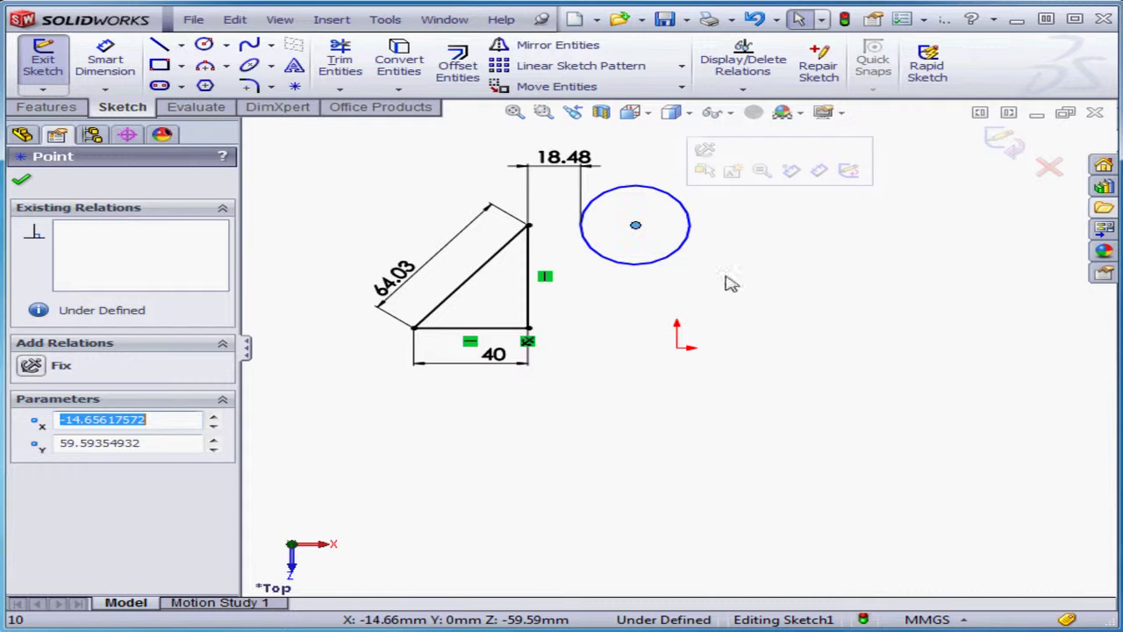
click(31, 365)
click(21, 182)
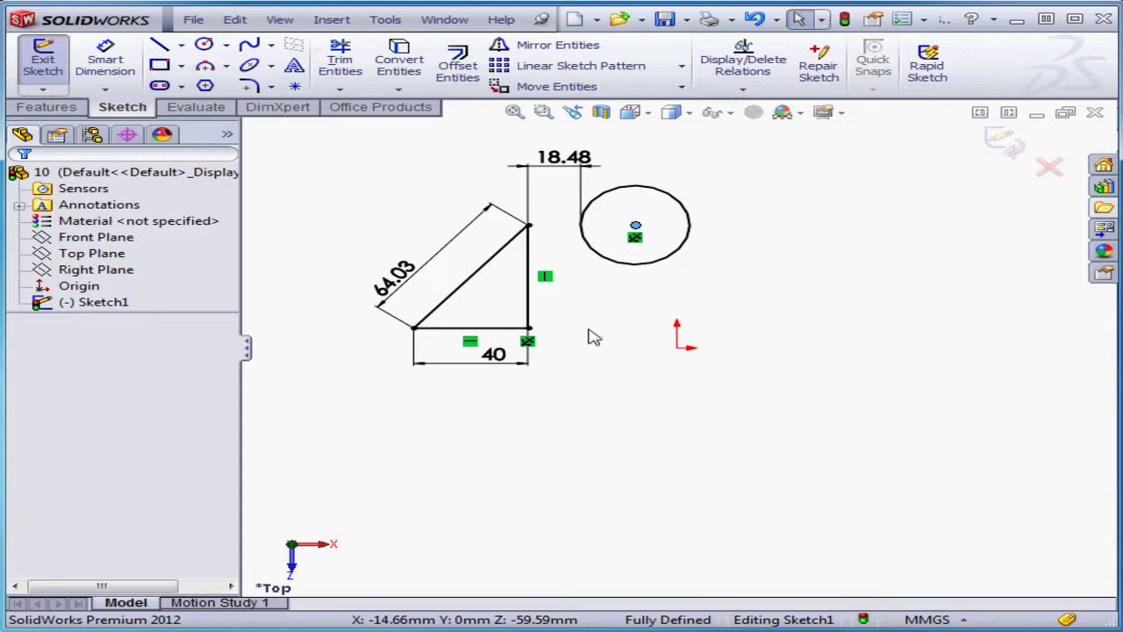
Draw a three-point arc from the sketch origin to a point on the right, bowing upward.
click(225, 66)
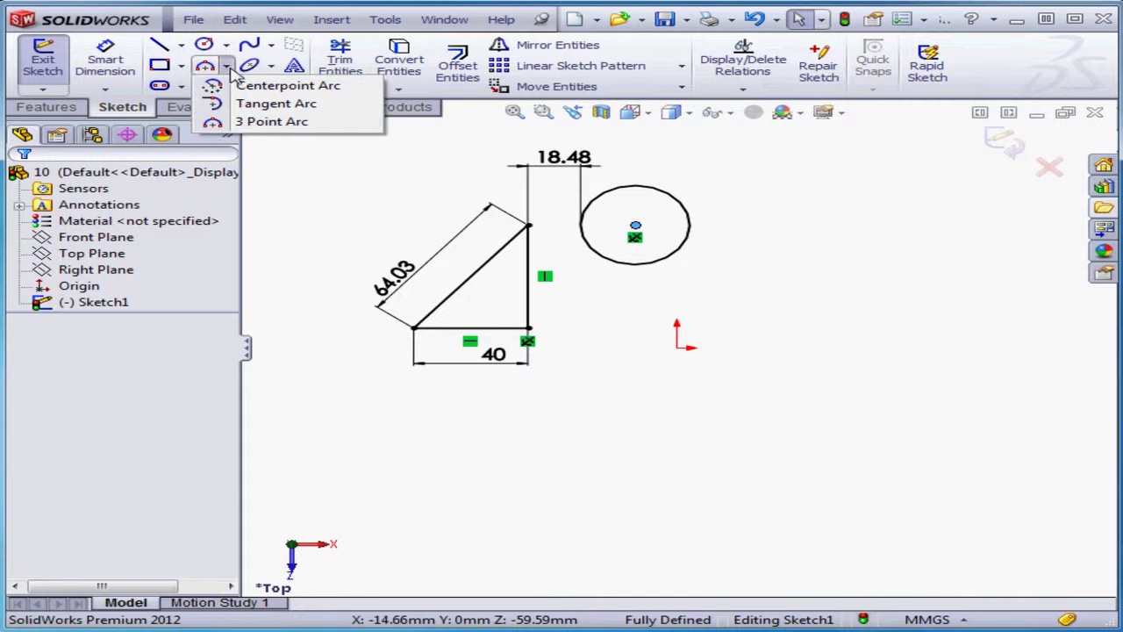
click(215, 123)
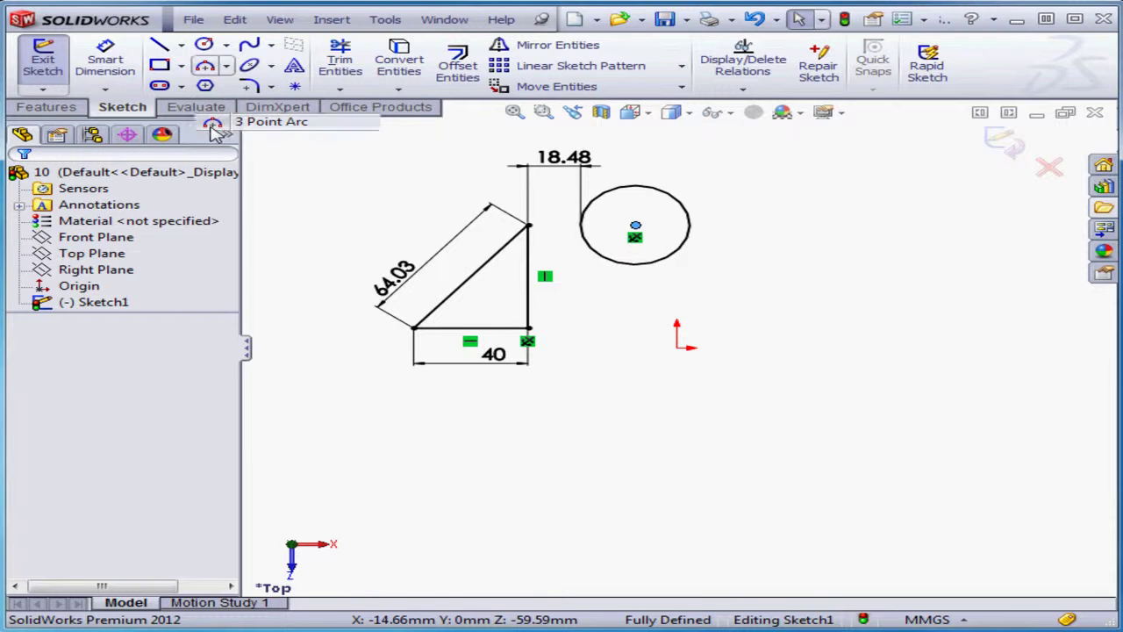
click(677, 347)
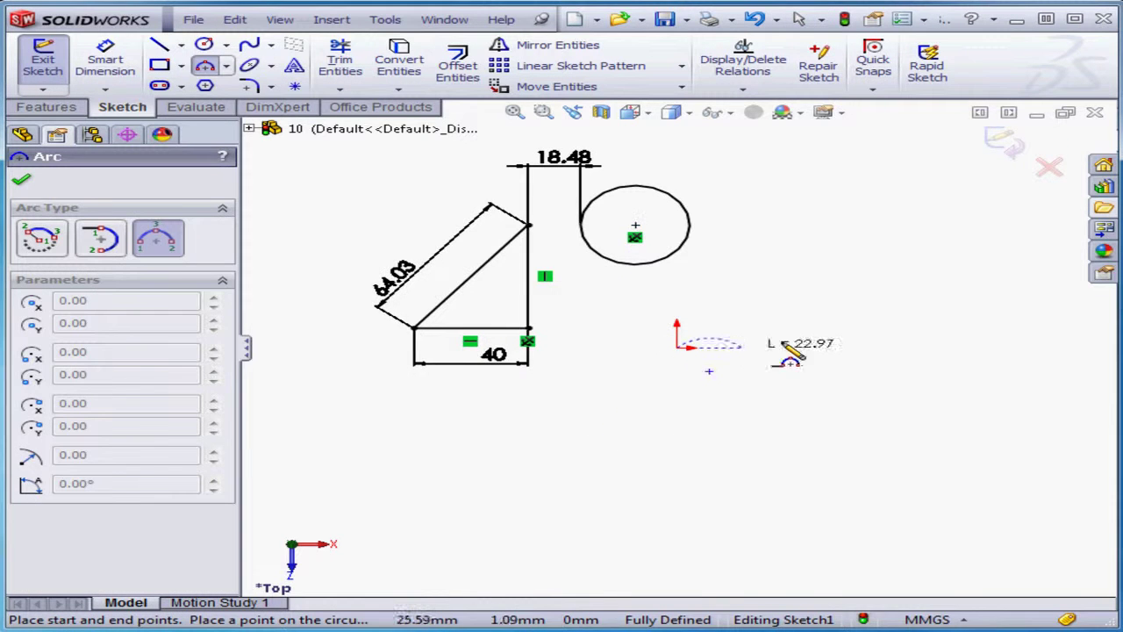
click(938, 347)
click(858, 313)
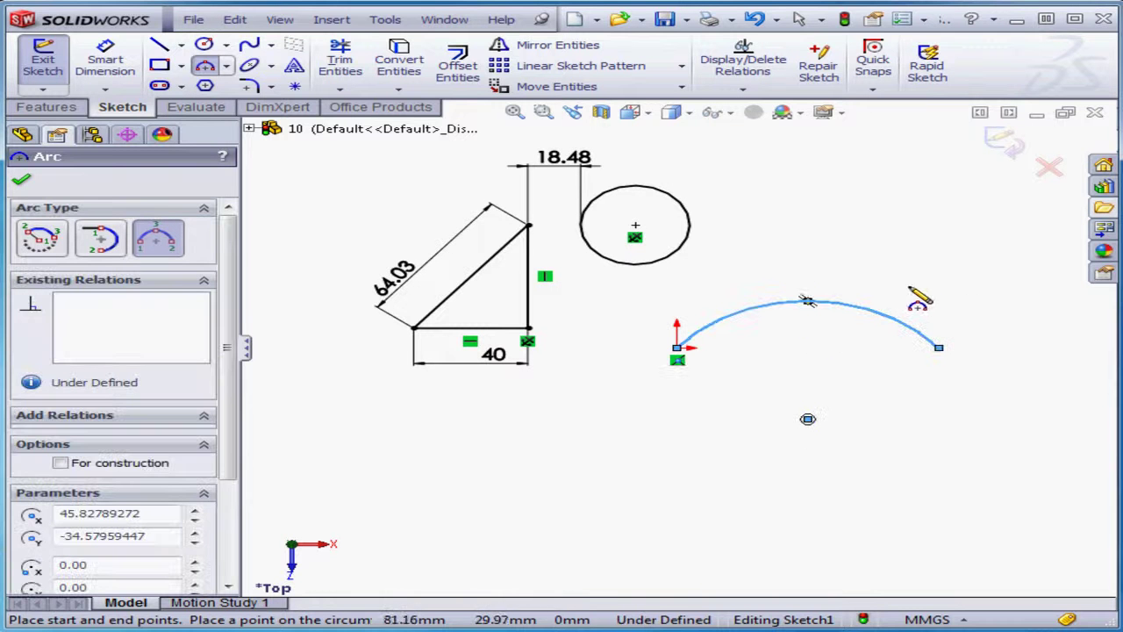
Give the arc a 106.14 arc-length dimension placed above it, then return to selecting.
click(104, 59)
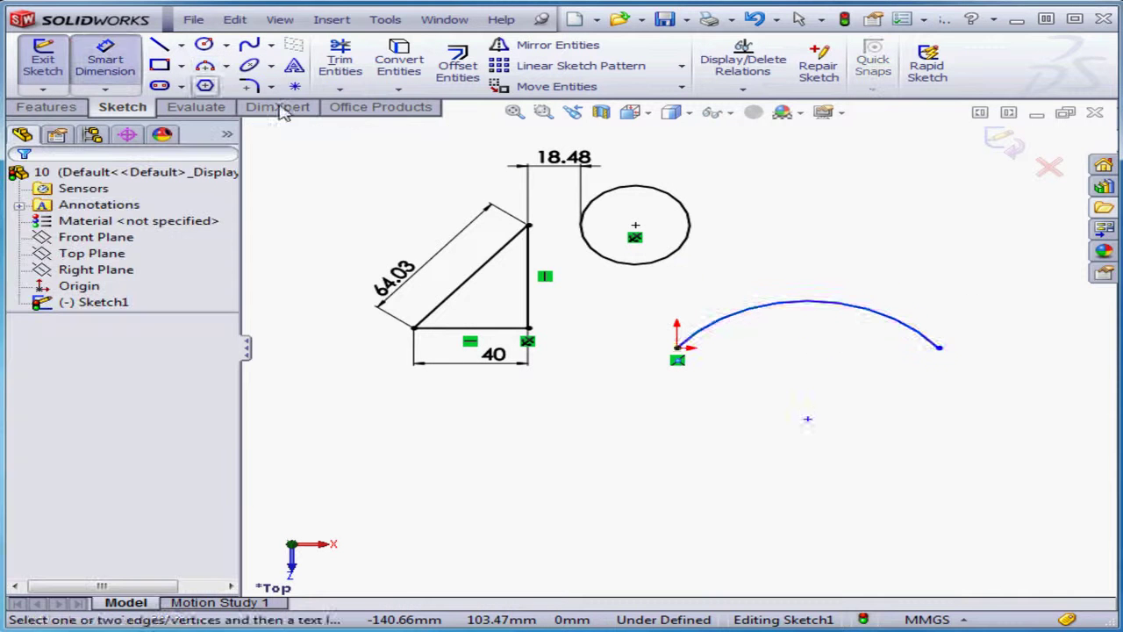
click(679, 349)
click(939, 347)
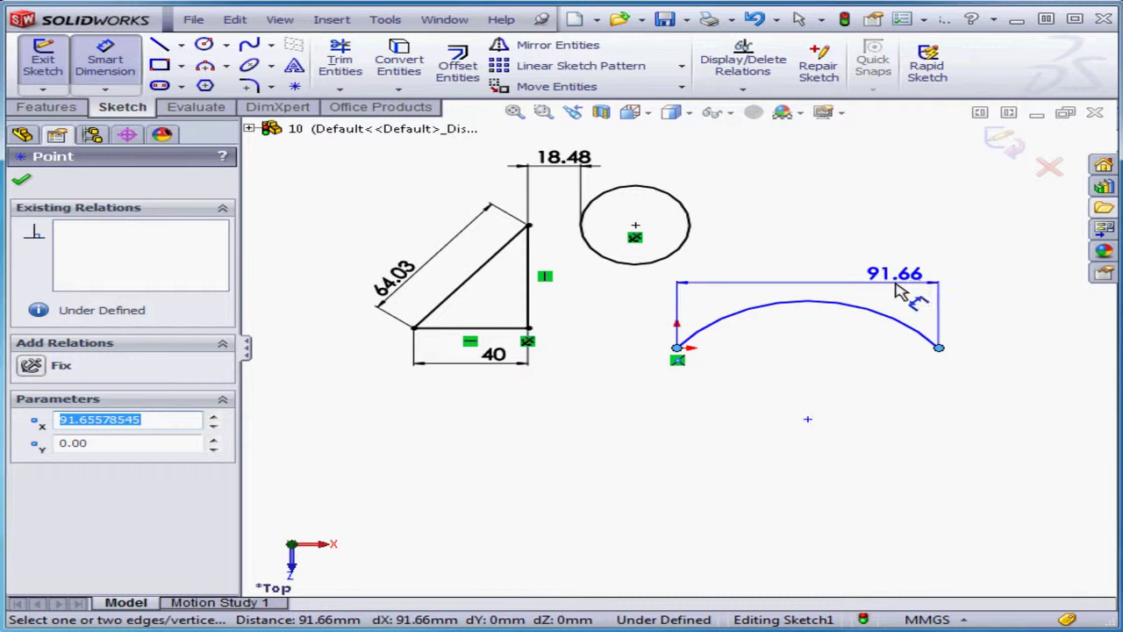
click(864, 316)
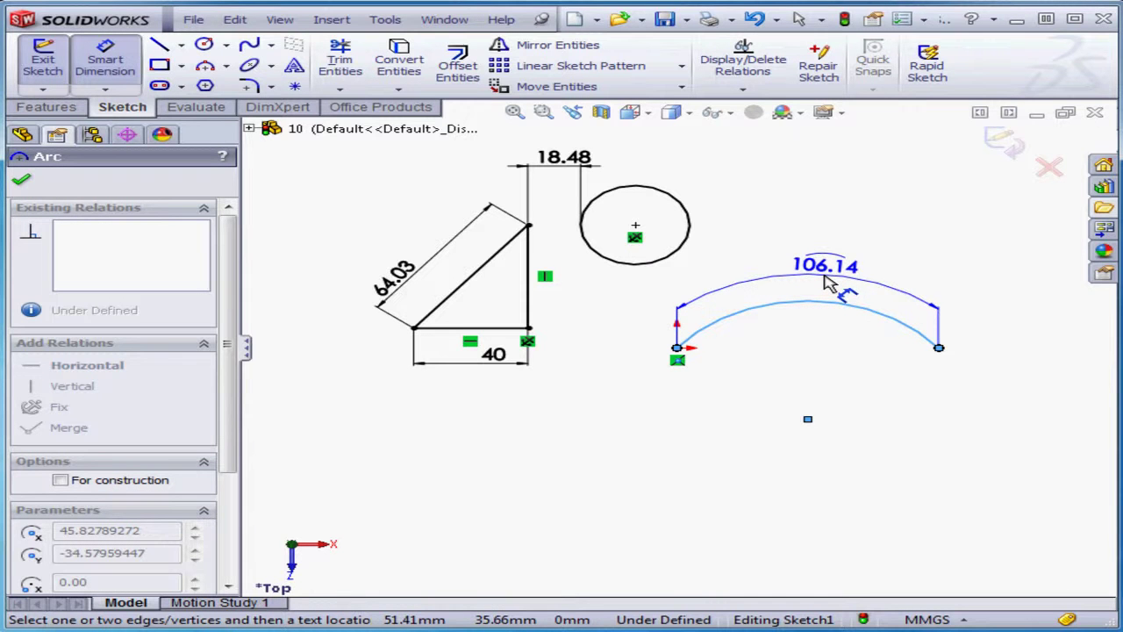
click(827, 282)
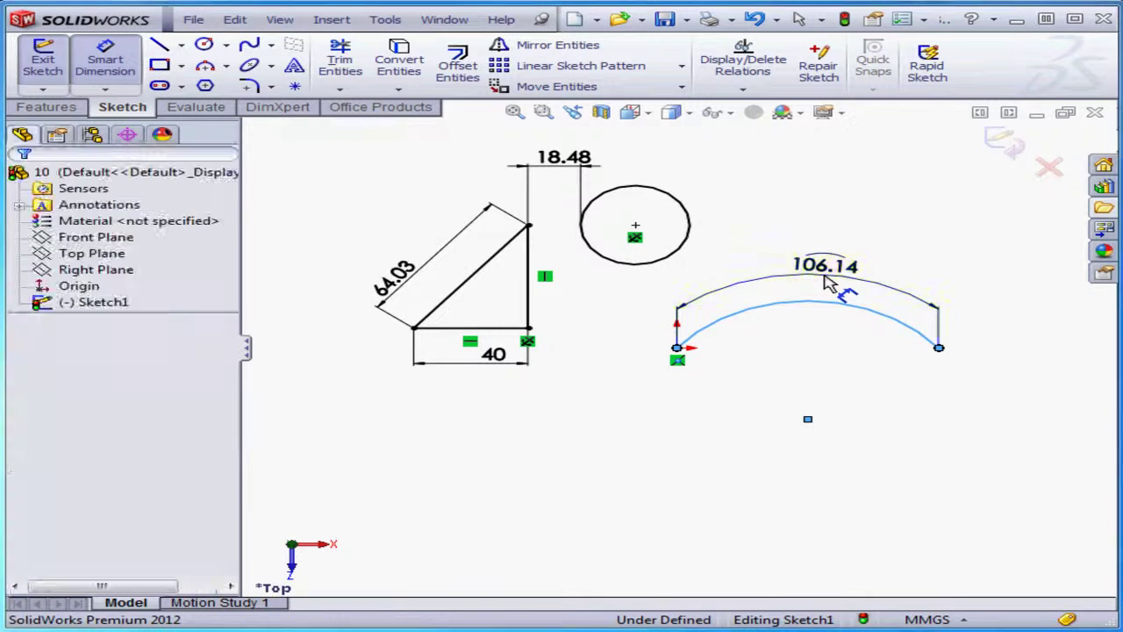
click(727, 314)
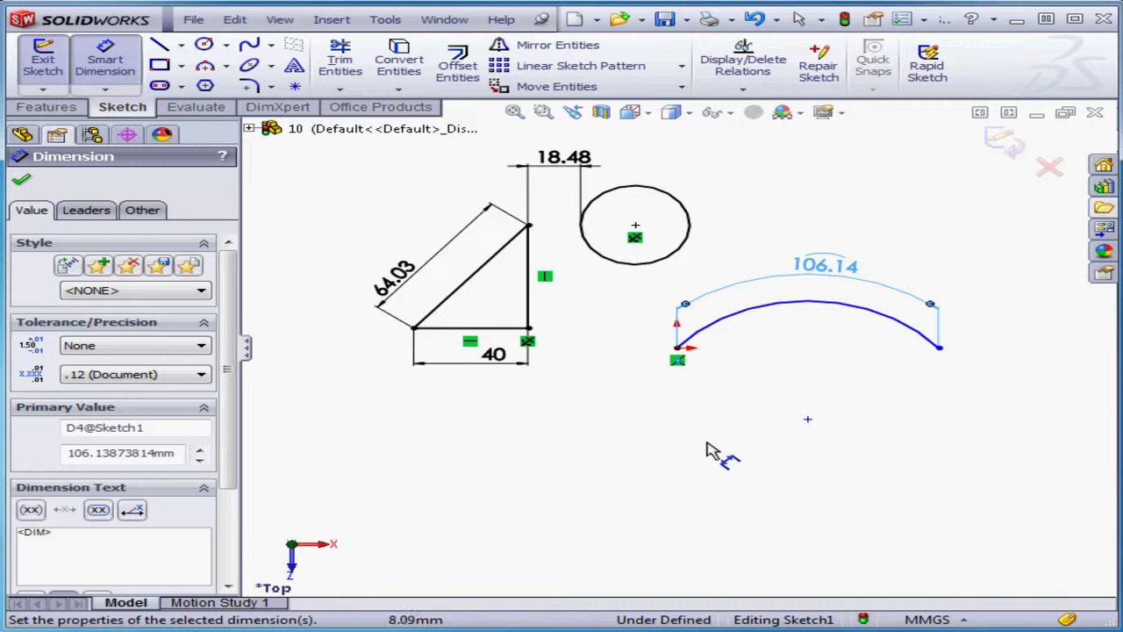
right_click(625, 399)
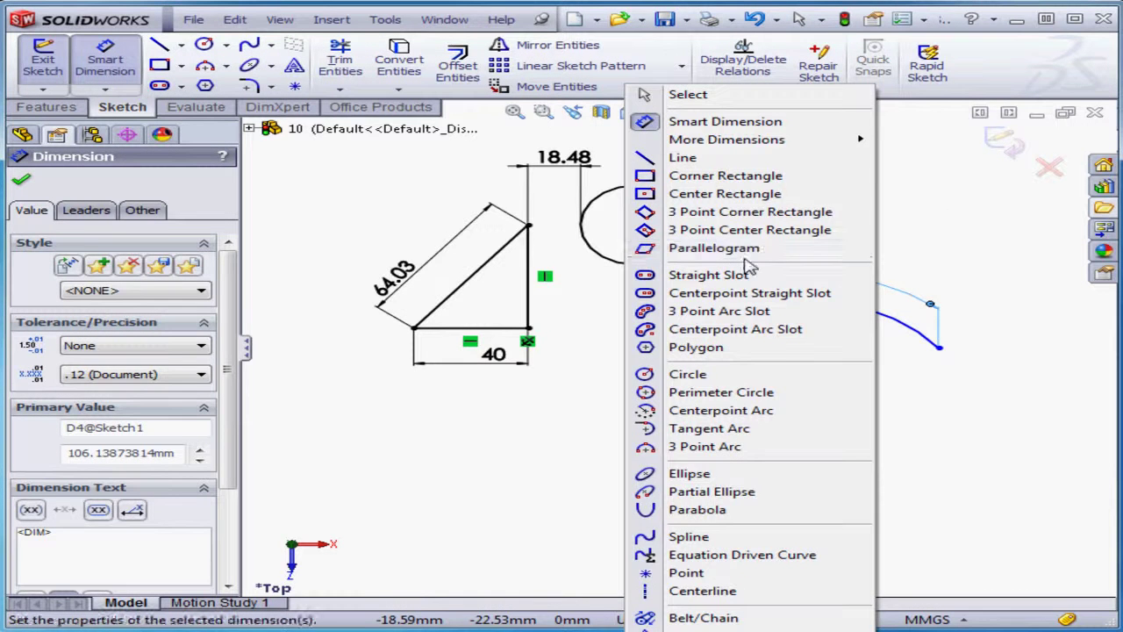
click(649, 94)
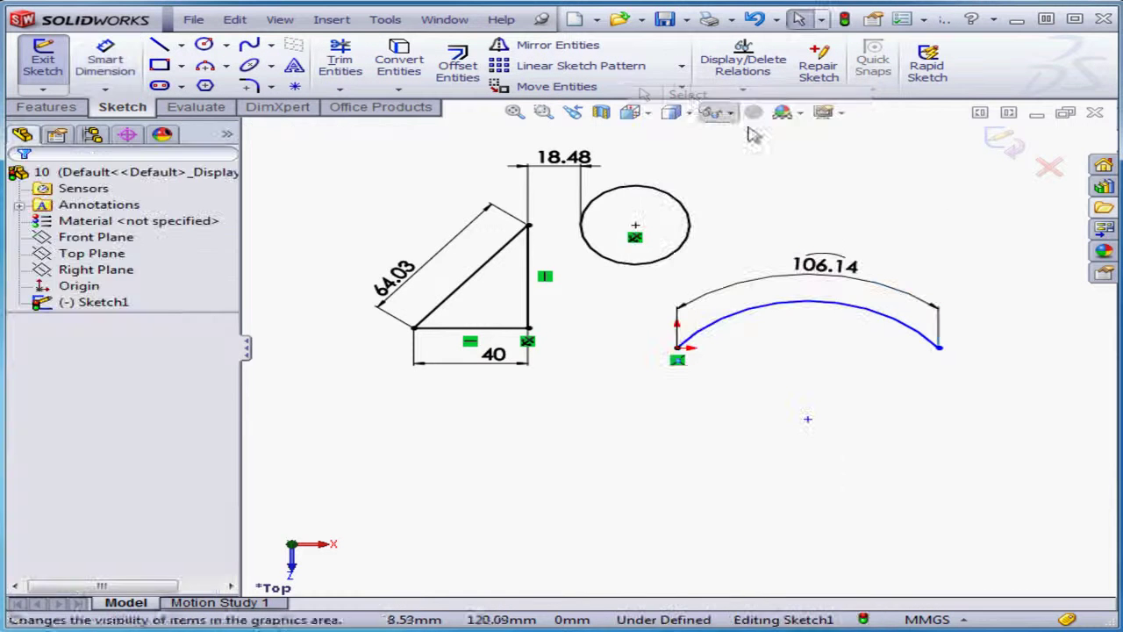
Make the arc's left and right endpoints horizontal to each other.
click(676, 347)
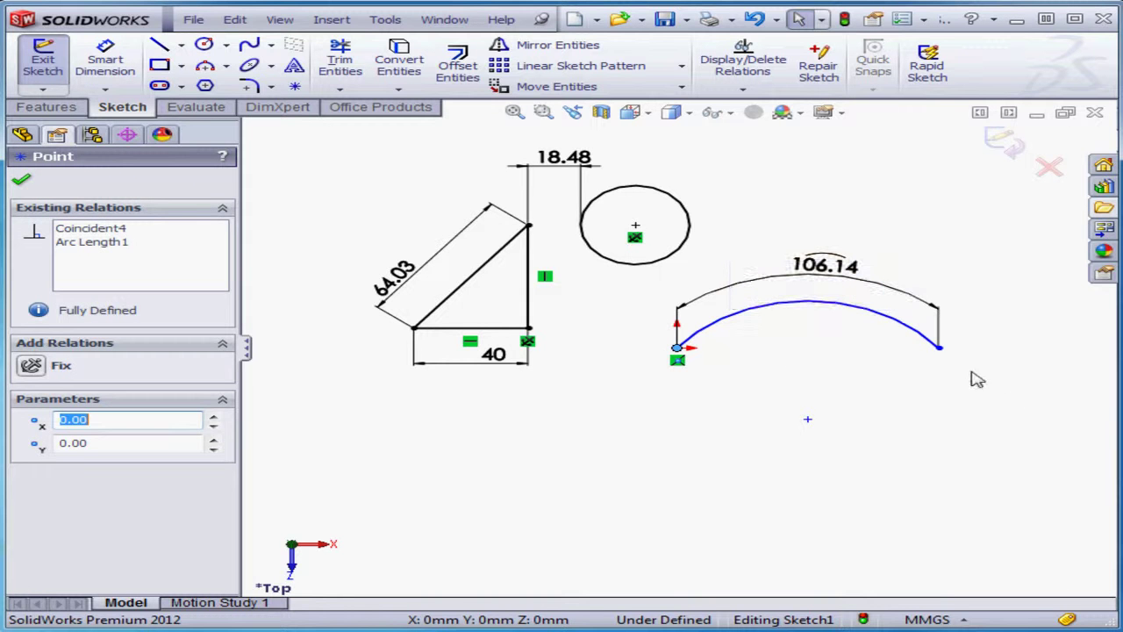
ctrl+click(939, 348)
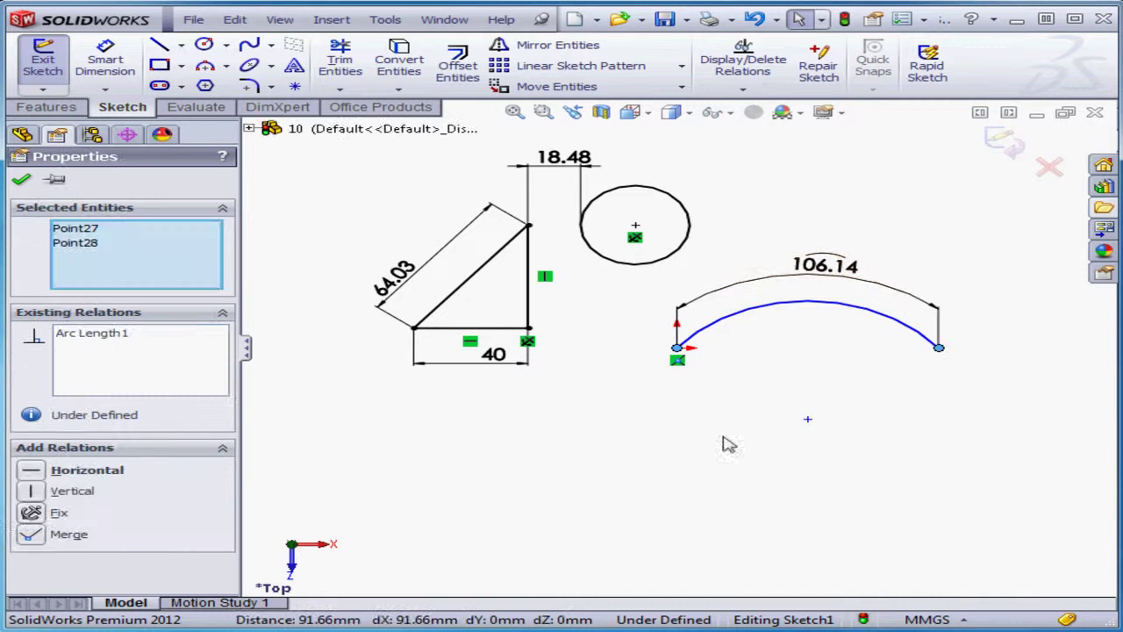
click(33, 476)
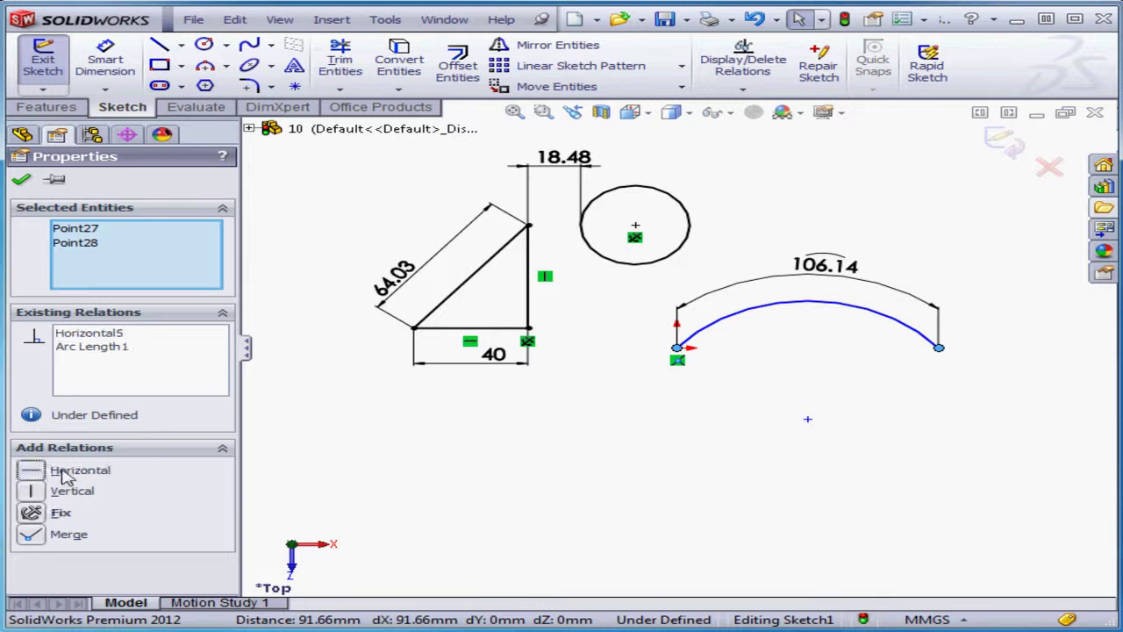
click(21, 179)
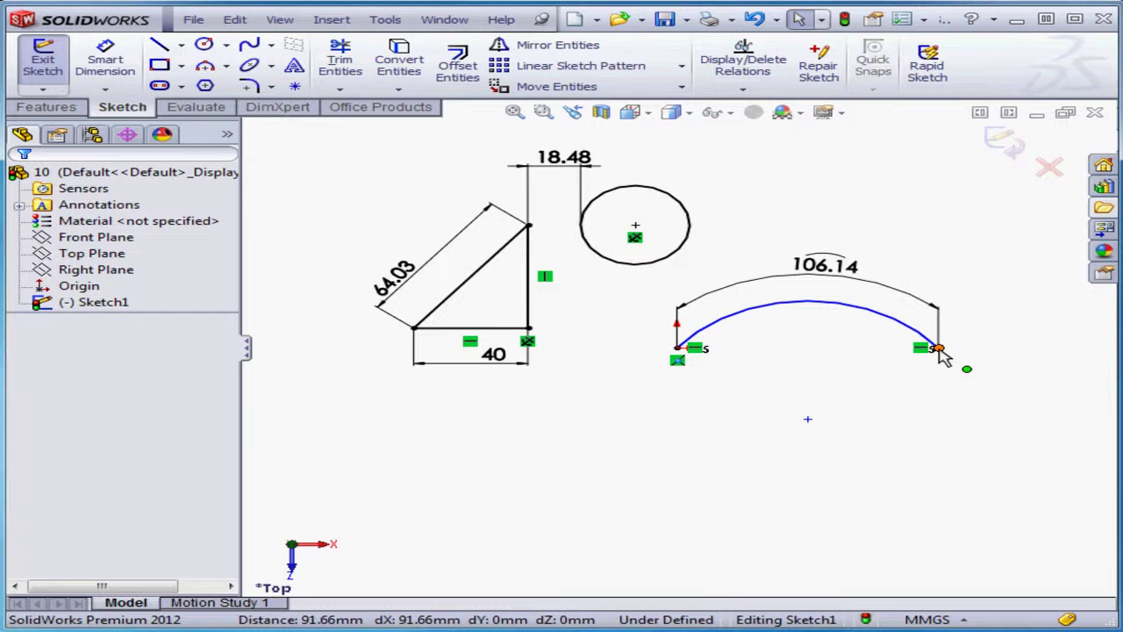
drag(941, 351, 907, 349)
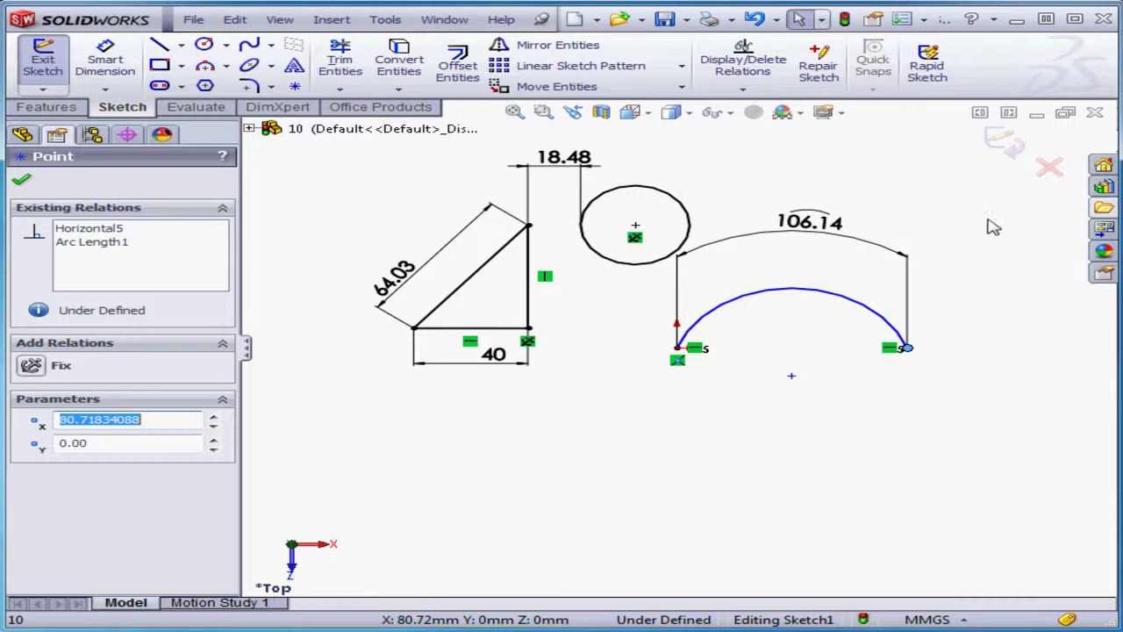
click(754, 18)
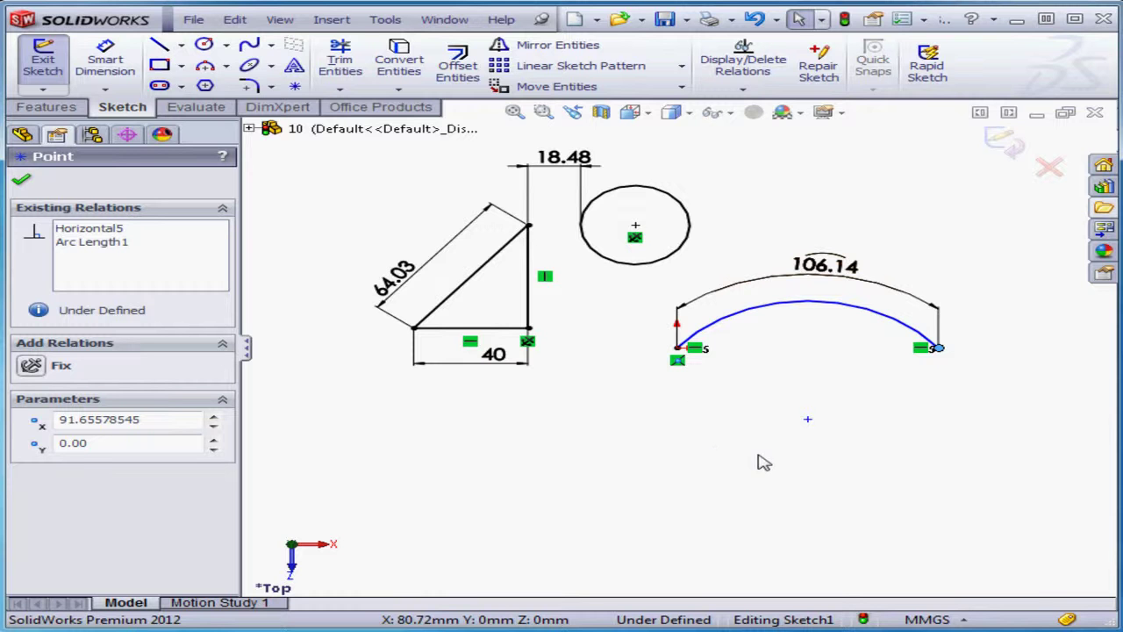
click(809, 421)
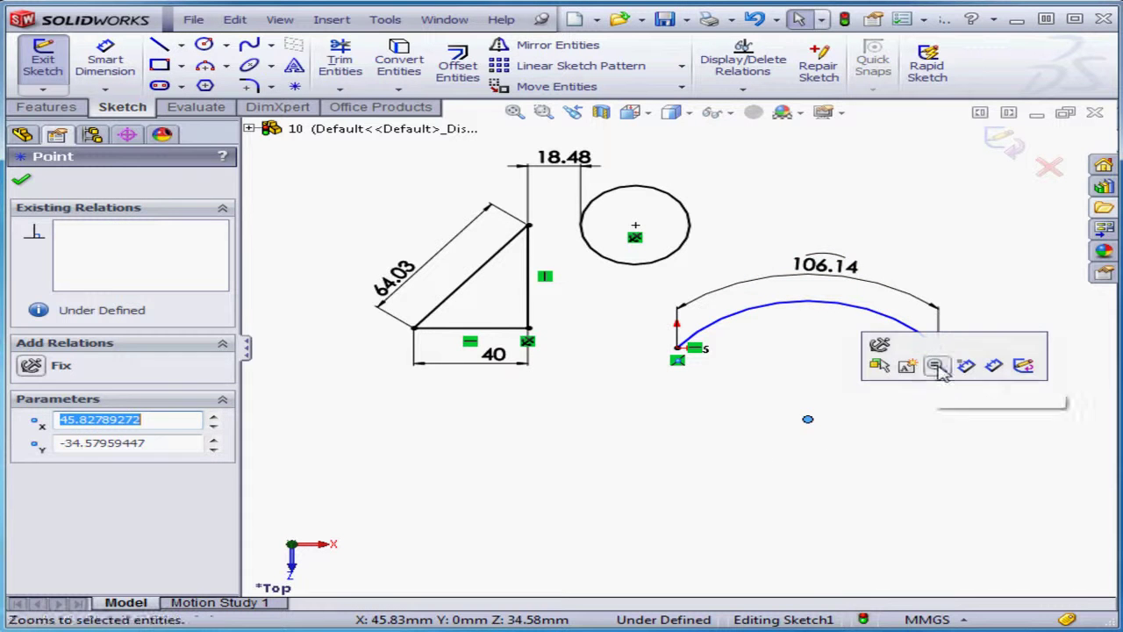
click(963, 431)
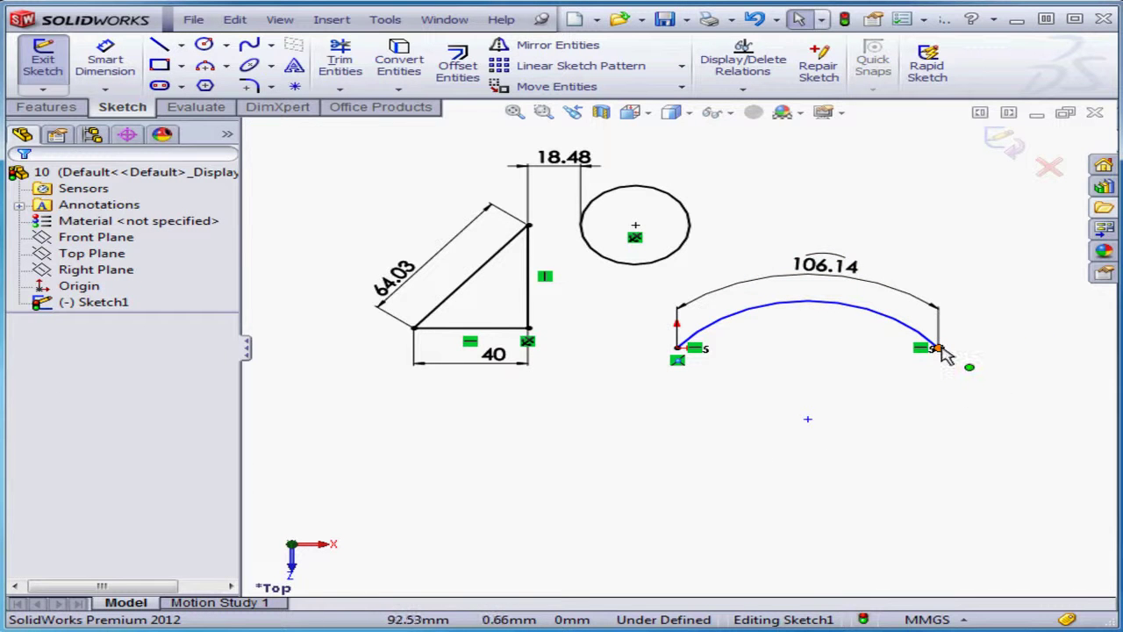
click(939, 348)
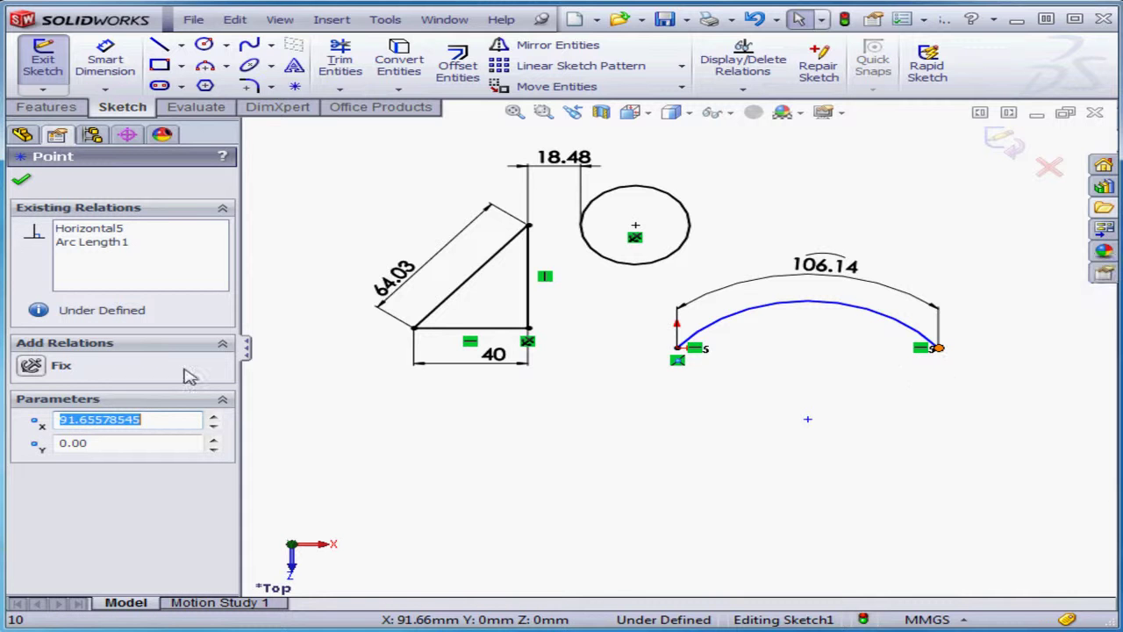
click(35, 370)
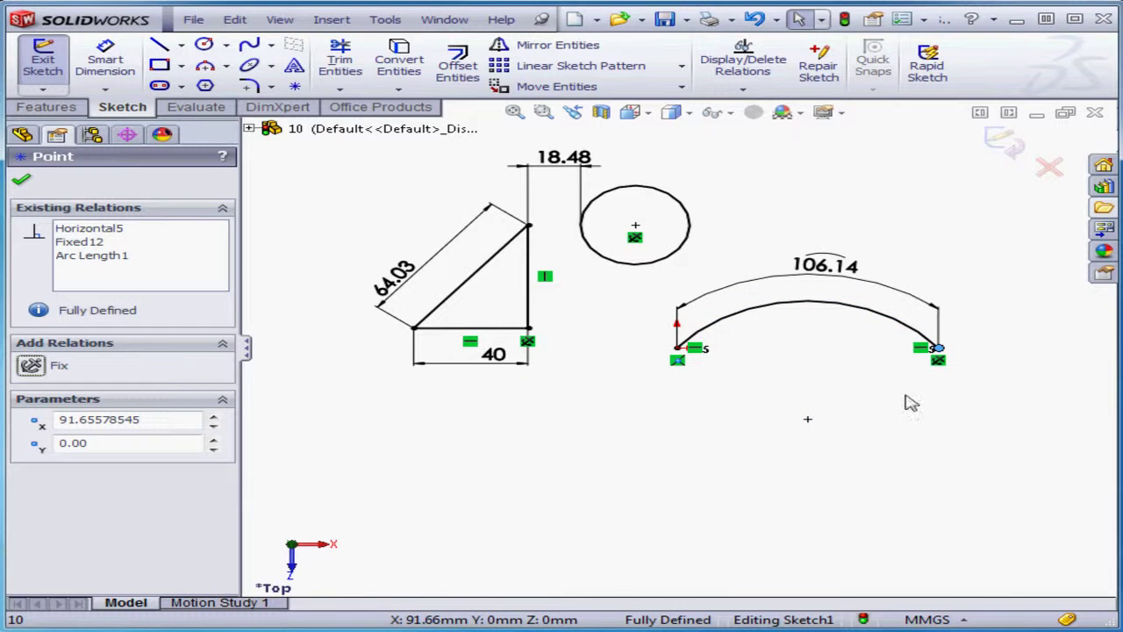
click(754, 20)
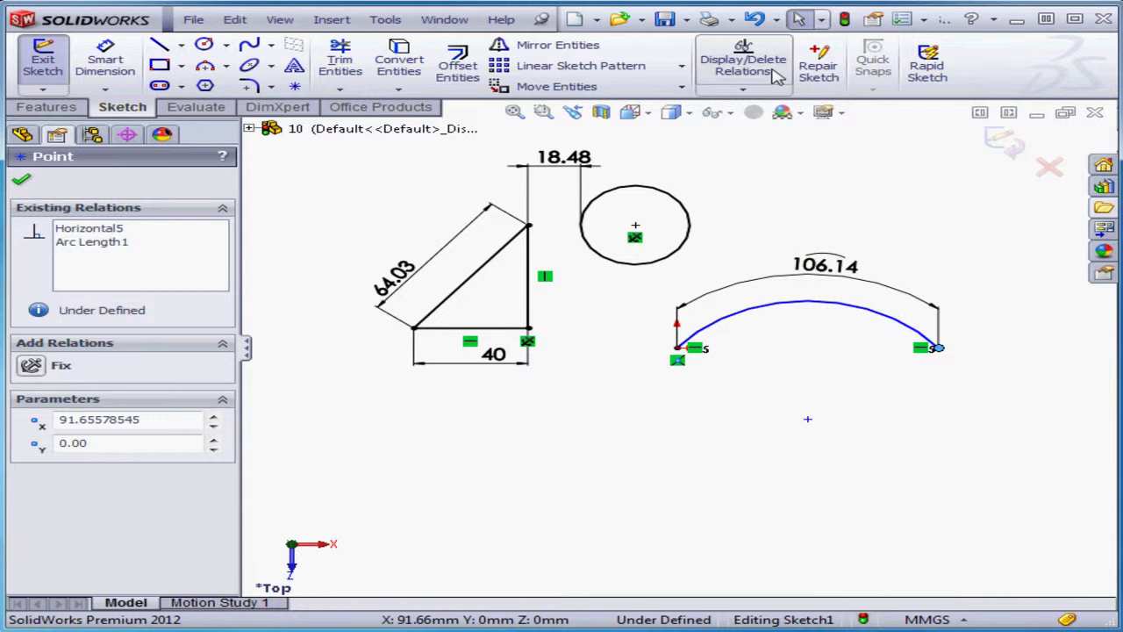
click(107, 66)
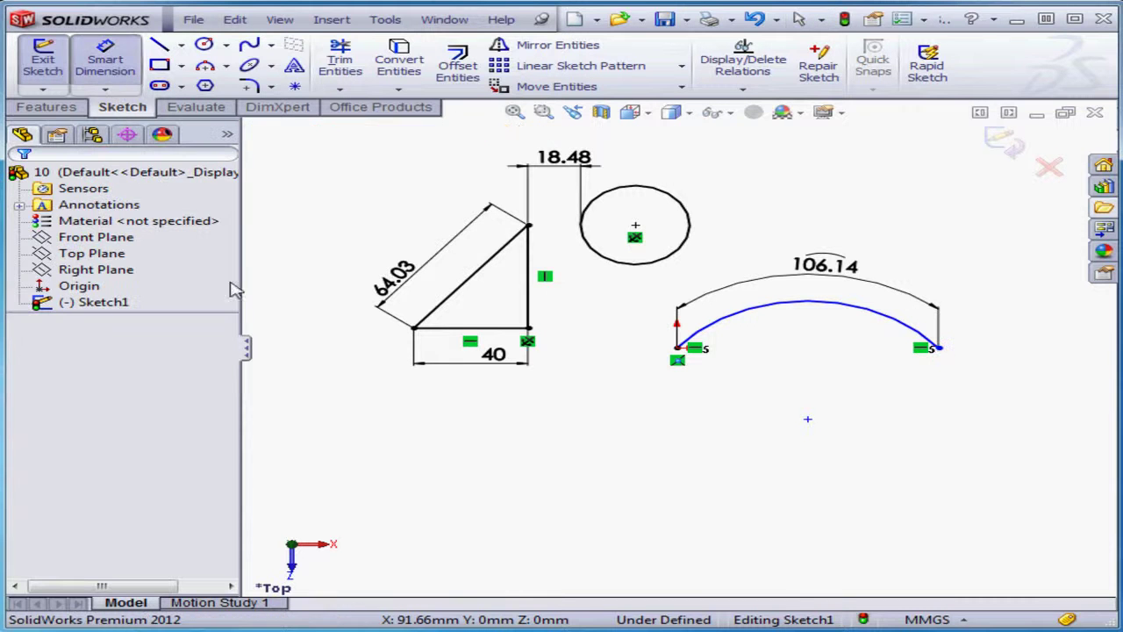
click(725, 329)
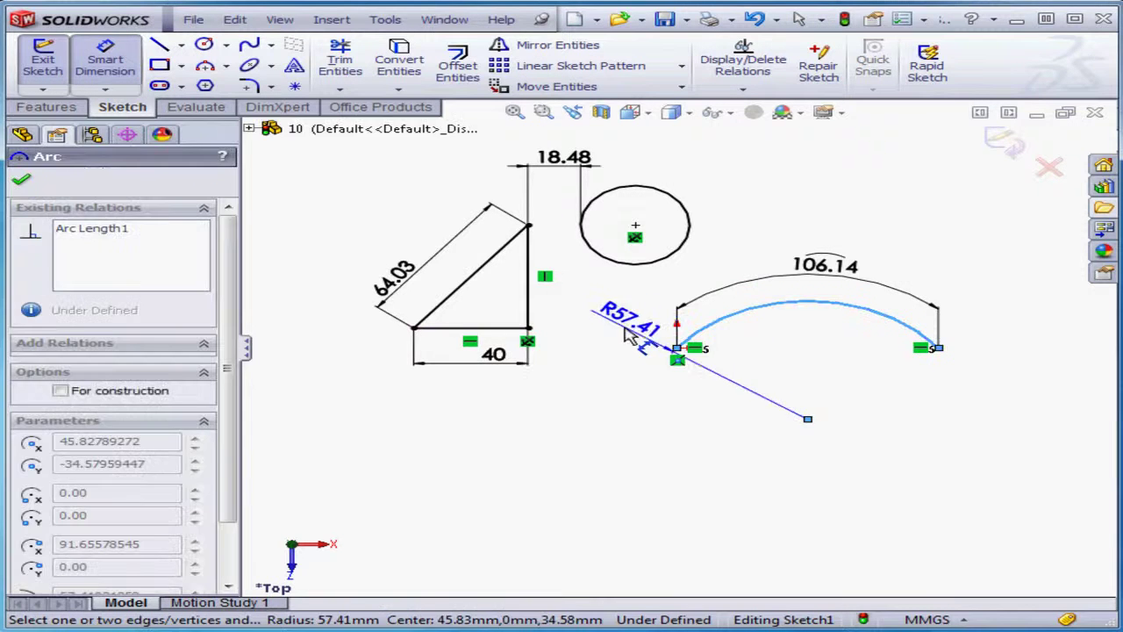
click(607, 420)
click(509, 453)
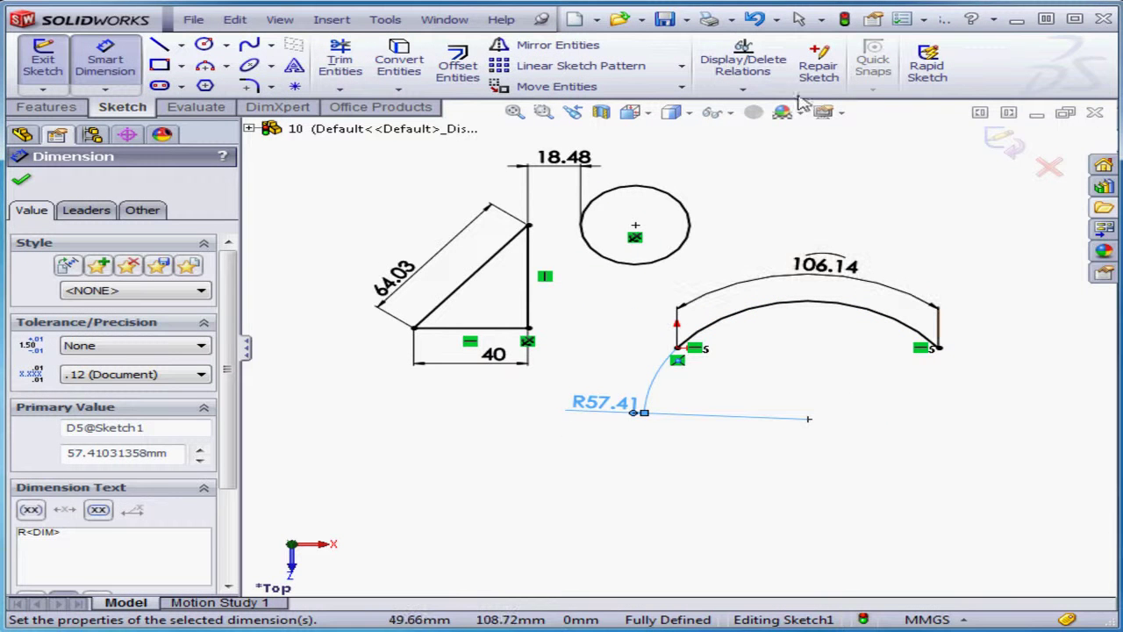
click(798, 19)
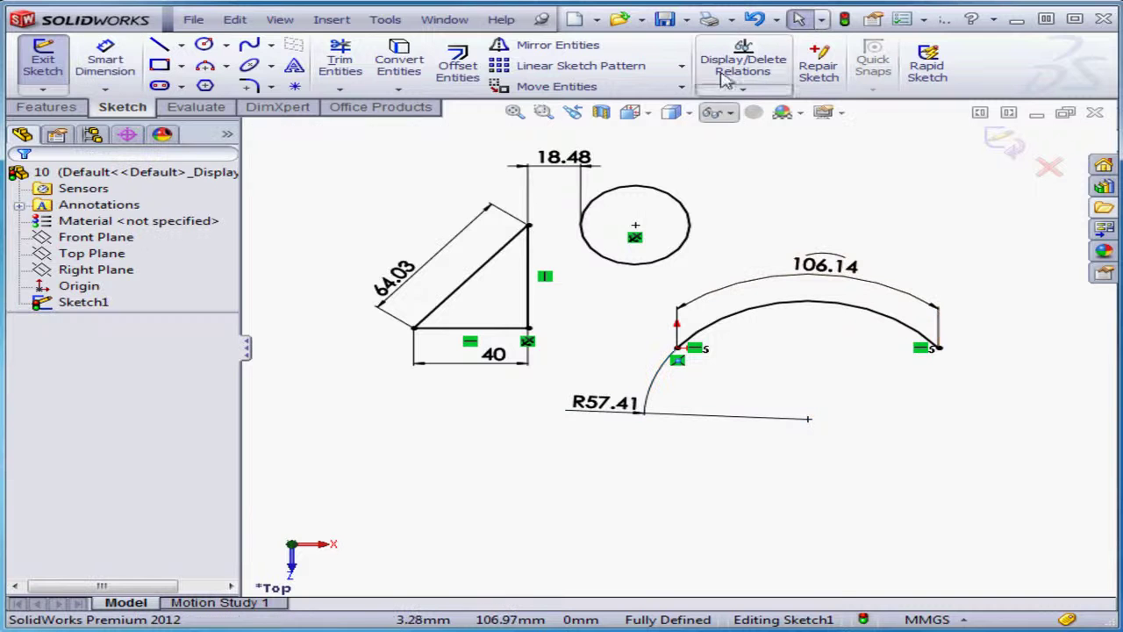
click(755, 19)
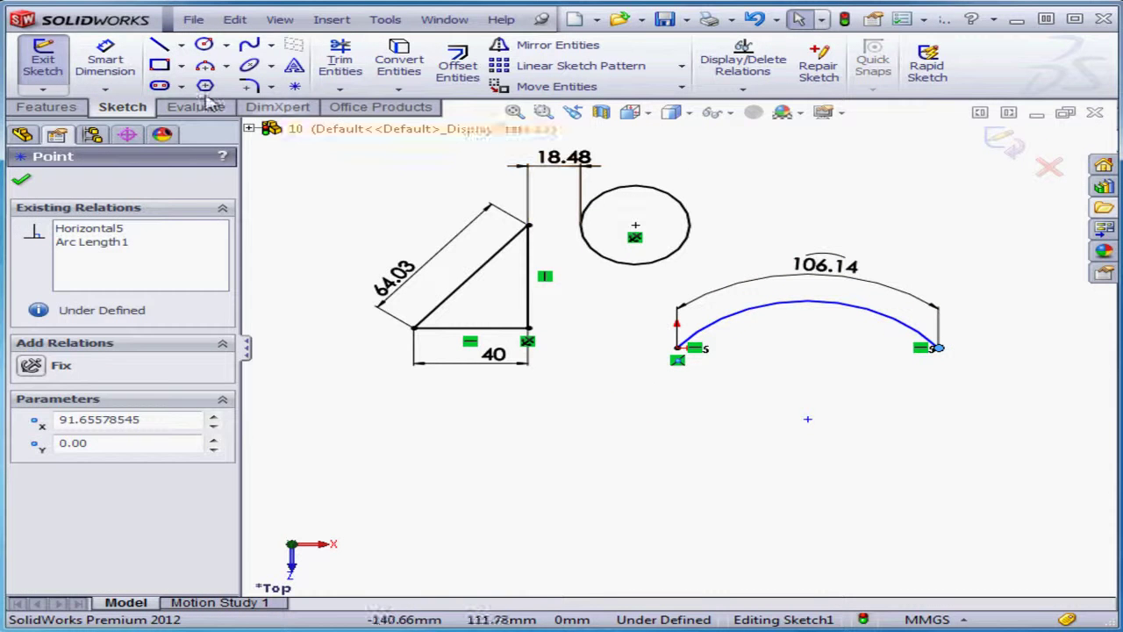
Dimension the arc's chord at 91.66 below the arc, then exit the sketch.
click(103, 58)
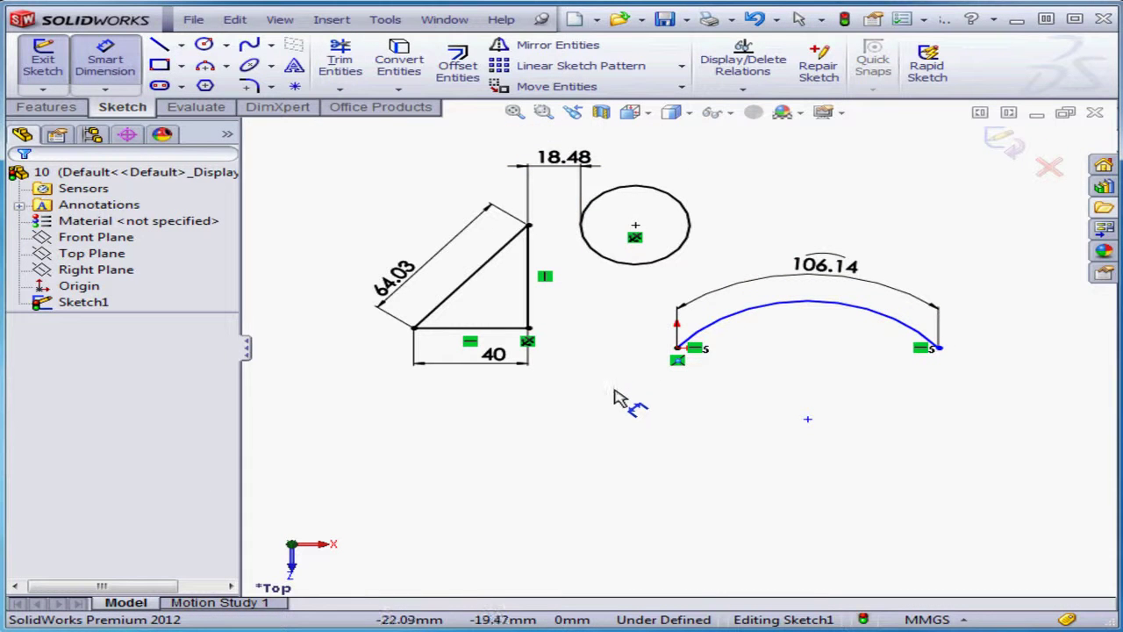
click(677, 349)
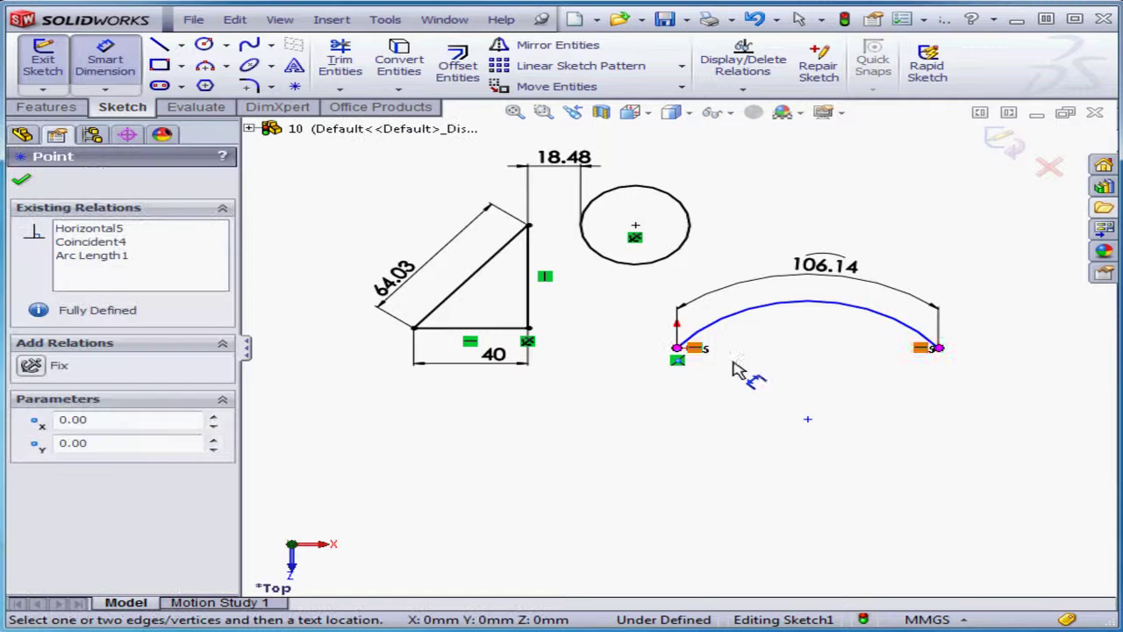
click(938, 349)
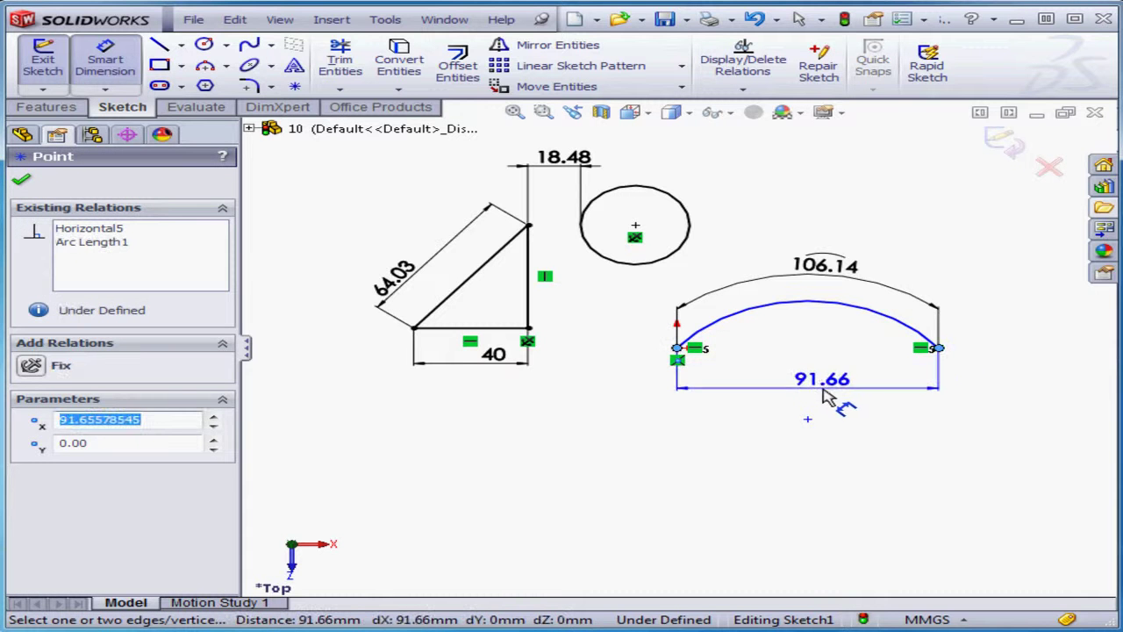
click(882, 403)
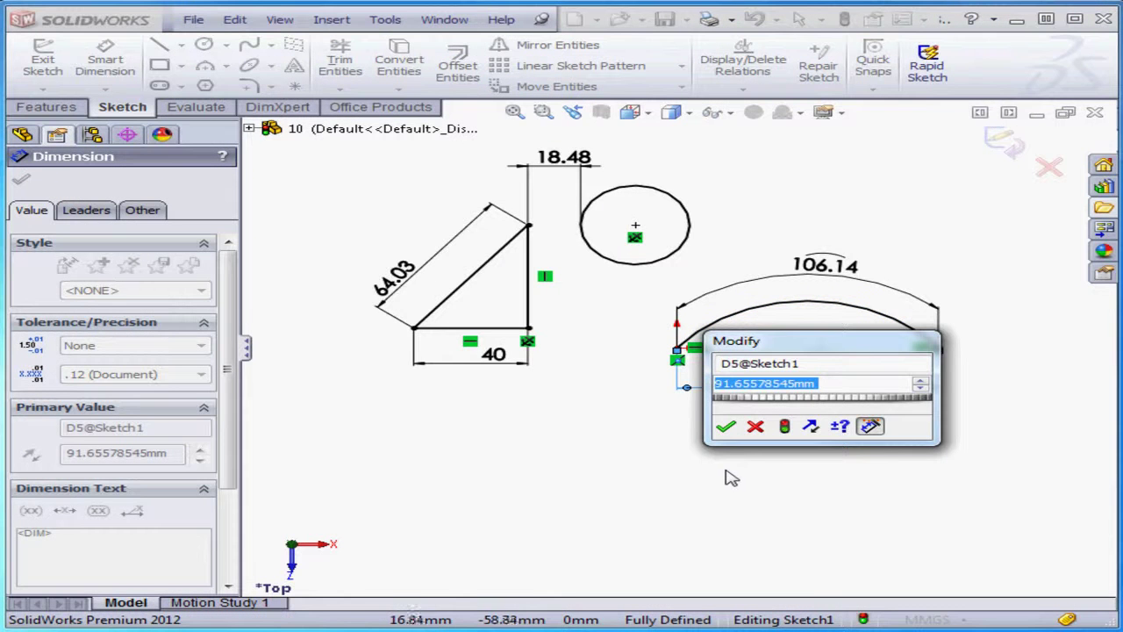
click(725, 427)
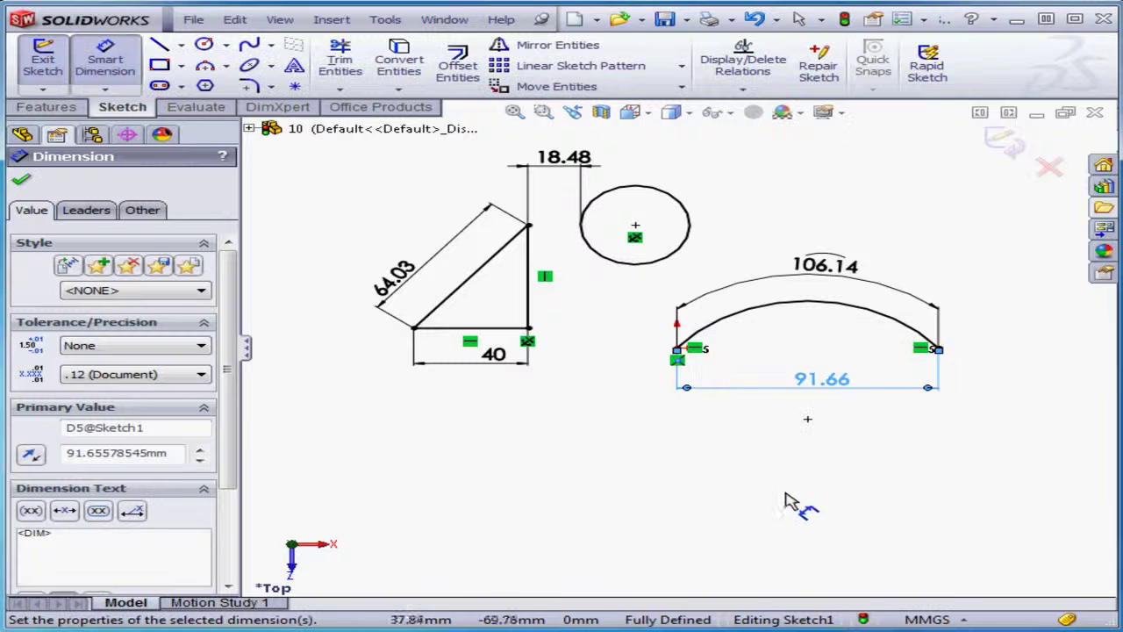
right_click(879, 225)
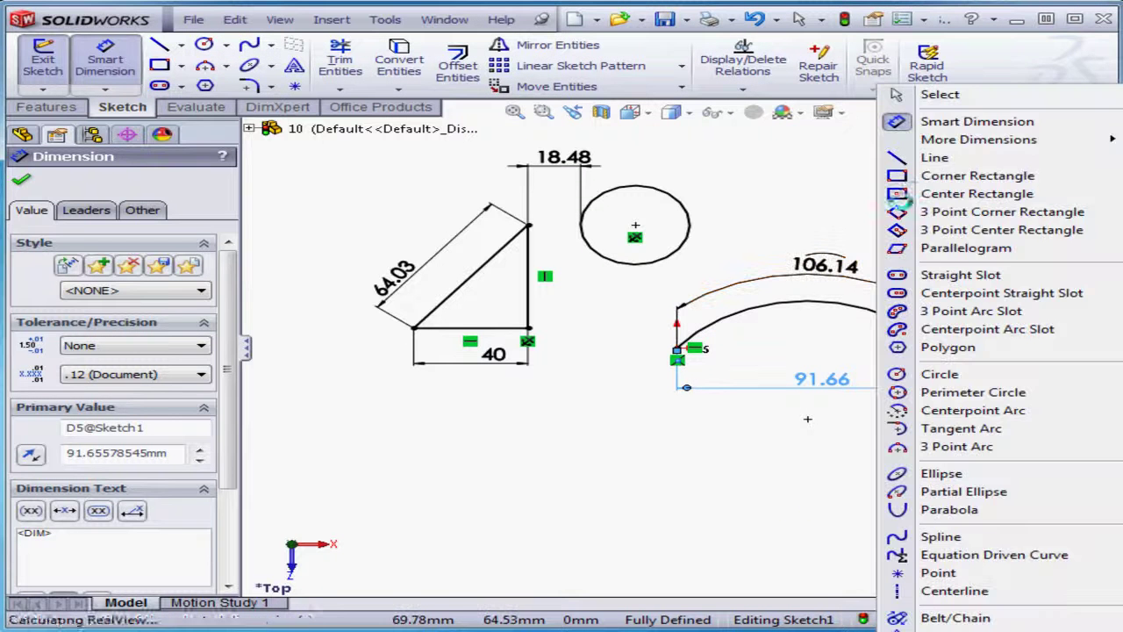
click(939, 98)
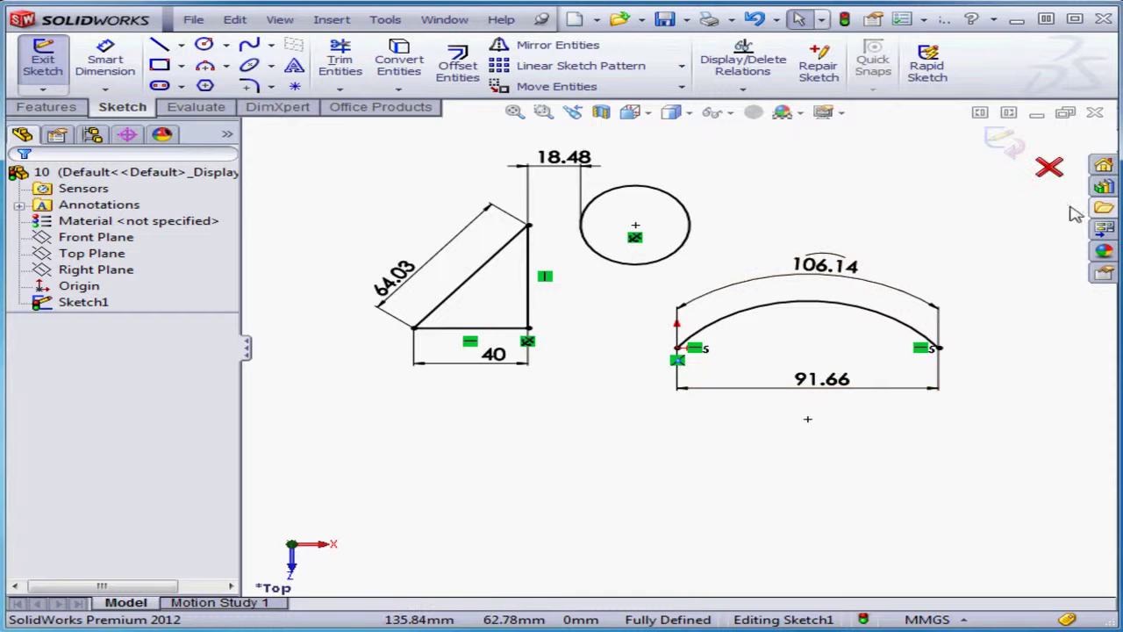
click(1018, 161)
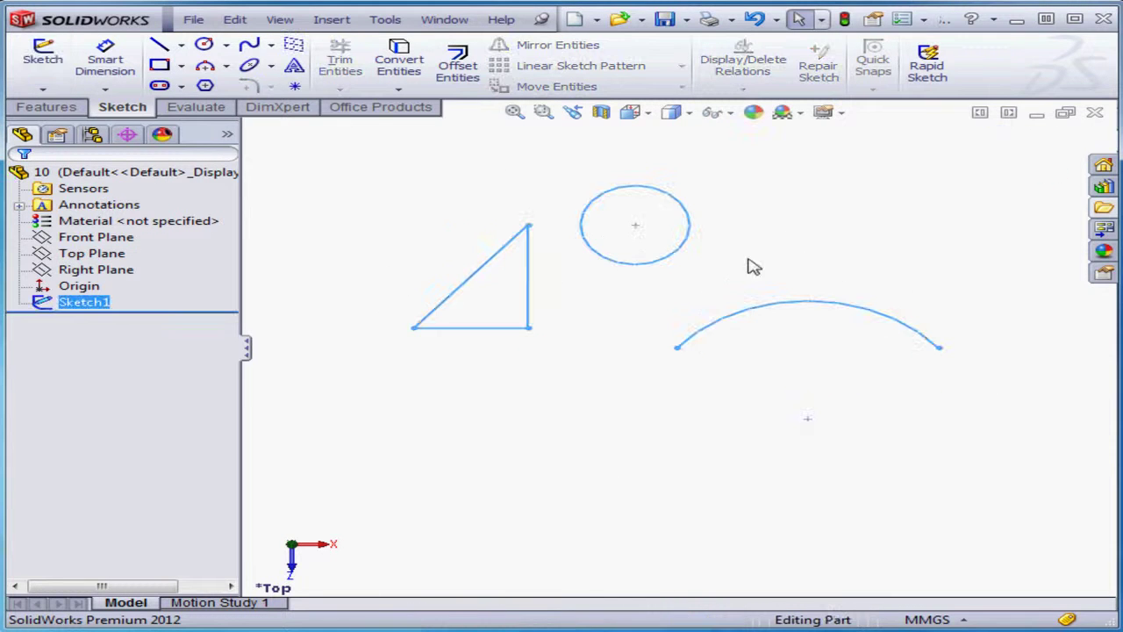
click(615, 332)
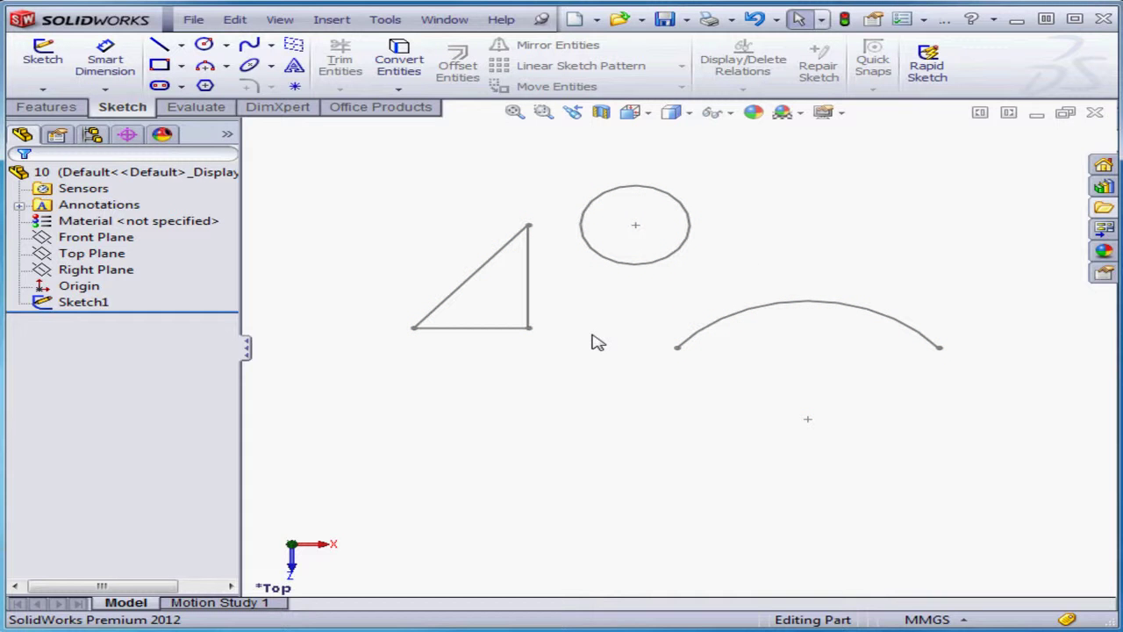